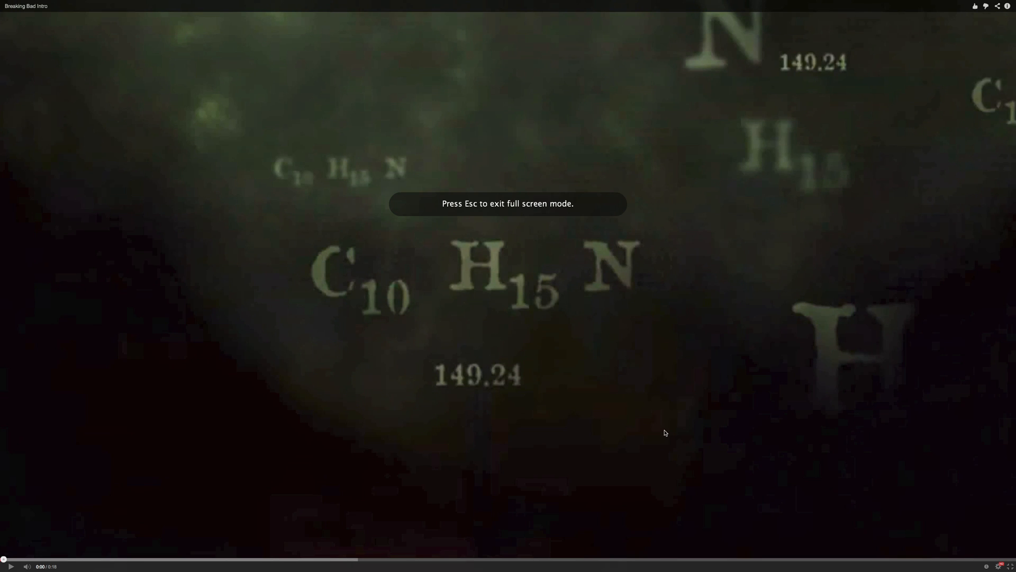
- Play the Breaking Bad intro to the Br tile at 0:04, with periodic table image results alongside
{"action": "key", "text": "space"}
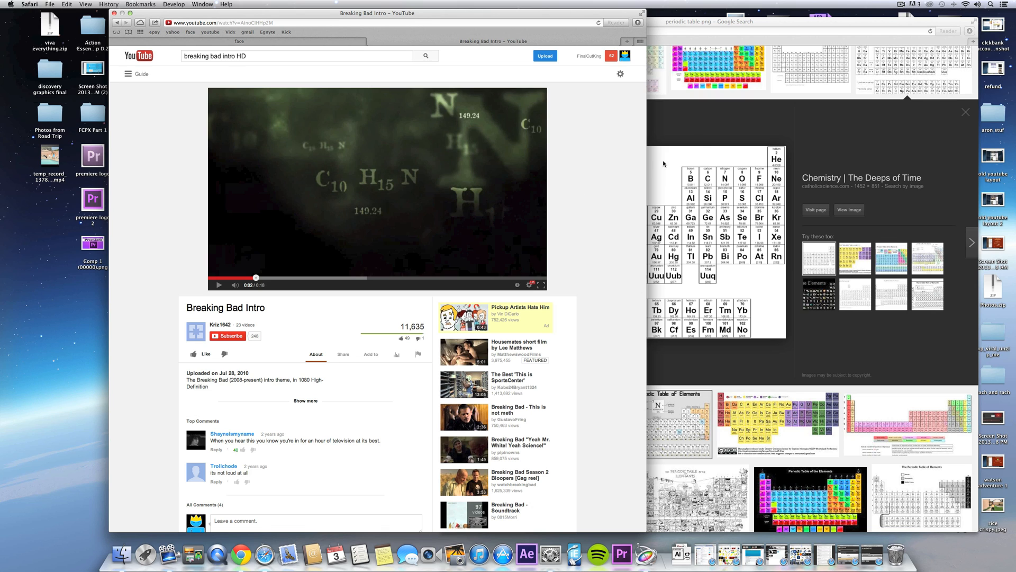
{"action": "left_click", "coordinate": [727, 112]}
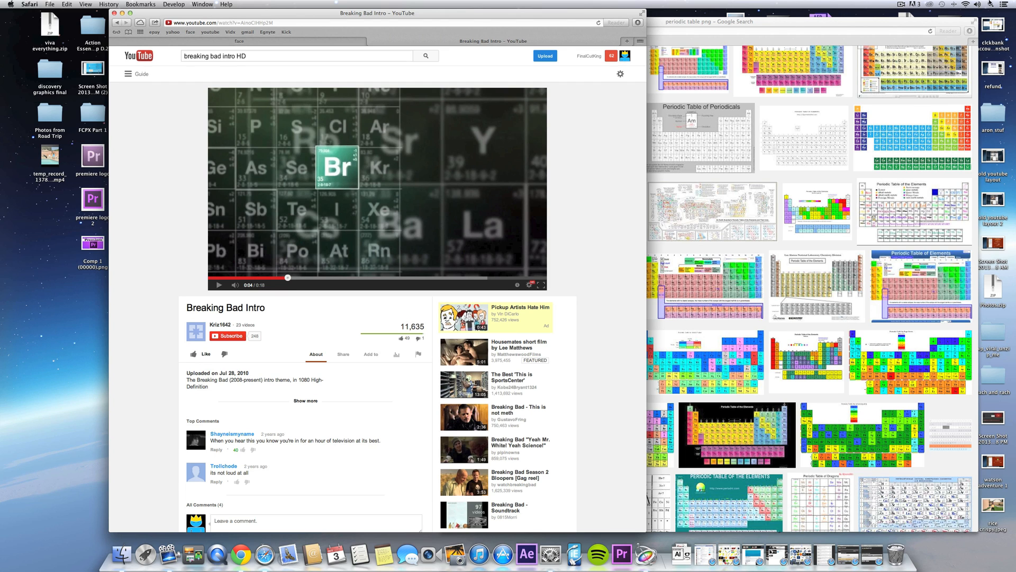
- Capture the Br tile video frame in Grab and save it as 'breaking bad intro'
{"action": "key", "text": "super+space"}
{"action": "type", "text": "grab"}
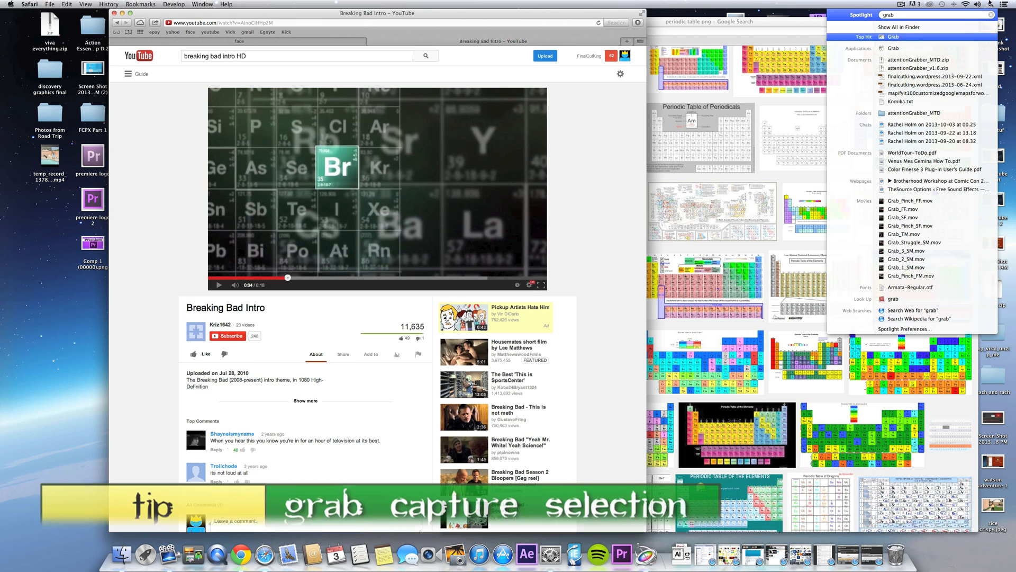
{"action": "key", "text": "Return"}
{"action": "left_click", "coordinate": [87, 4]}
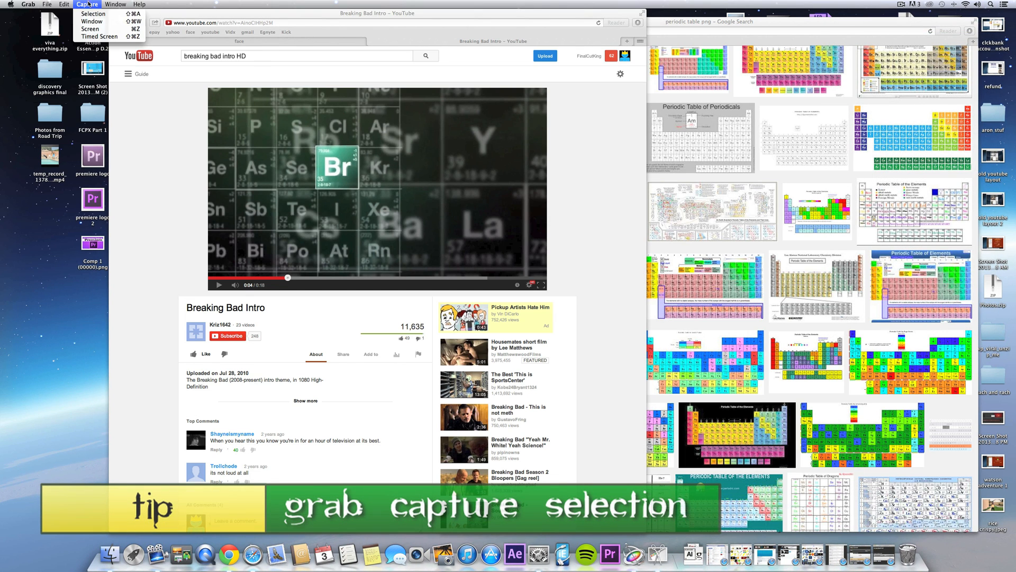
{"action": "left_click", "coordinate": [93, 14]}
{"action": "left_click_drag", "start_coordinate": [208, 88], "coordinate": [361, 218]}
{"action": "left_click_drag", "start_coordinate": [411, 244], "coordinate": [547, 276]}
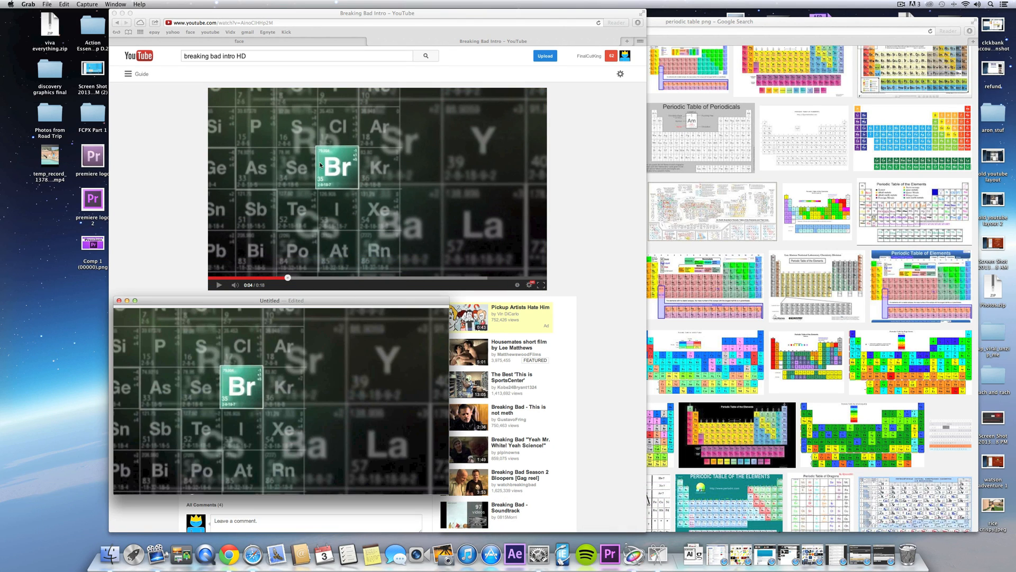
{"action": "key", "text": "super+s"}
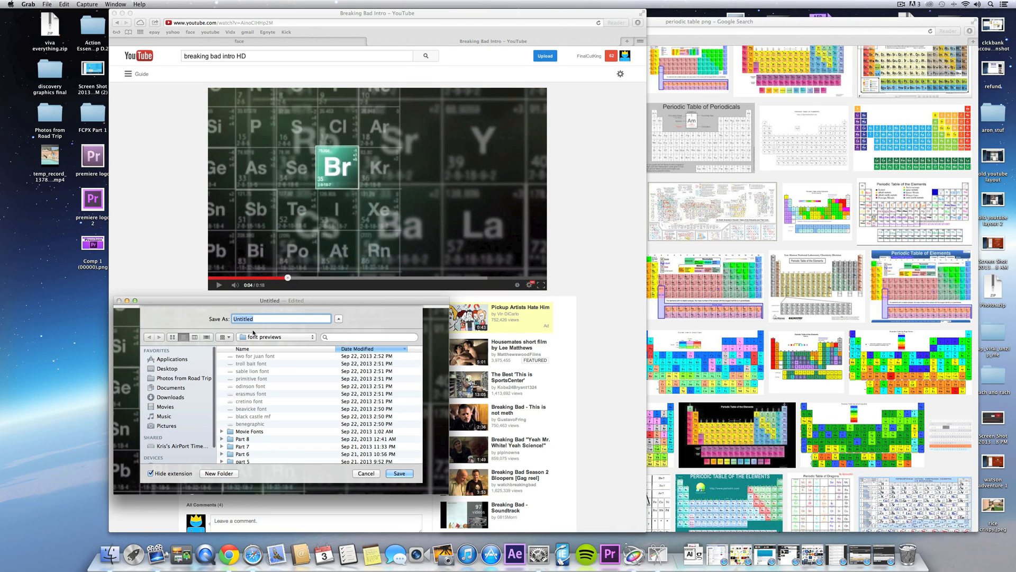
{"action": "type", "text": "breaking bad intro"}
{"action": "key", "text": "Return"}
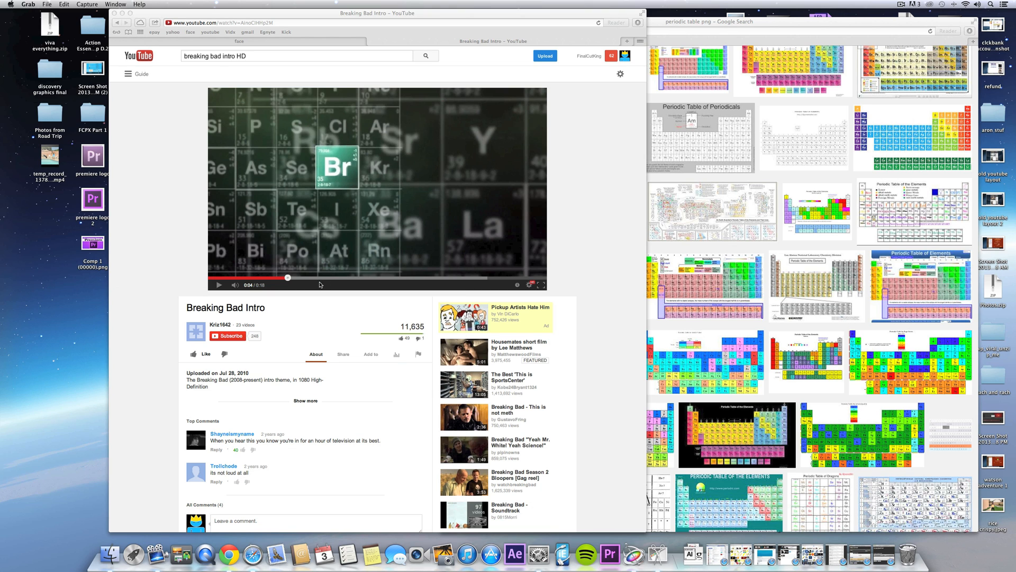
{"action": "key", "text": "super+q"}
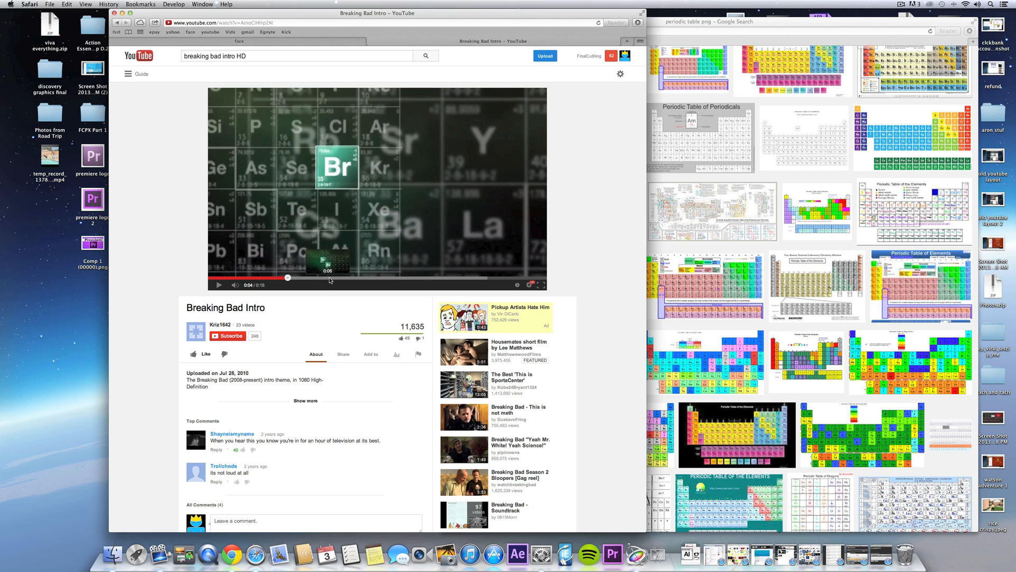
- Scrub the video to the smoky title at 0:13 and start a selection capture of it
{"action": "left_click", "coordinate": [421, 278]}
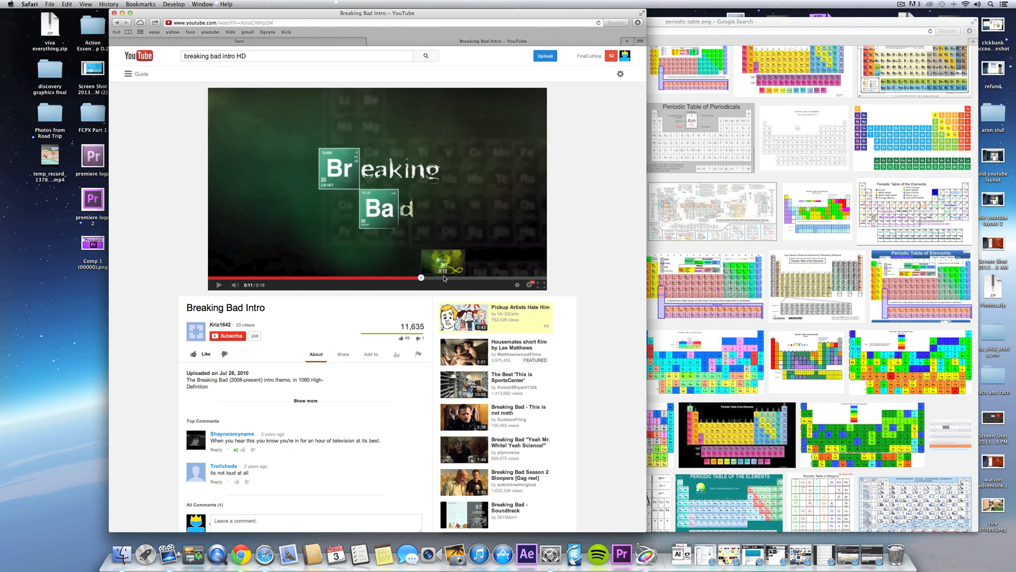
{"action": "left_click", "coordinate": [447, 278]}
{"action": "left_click", "coordinate": [87, 5]}
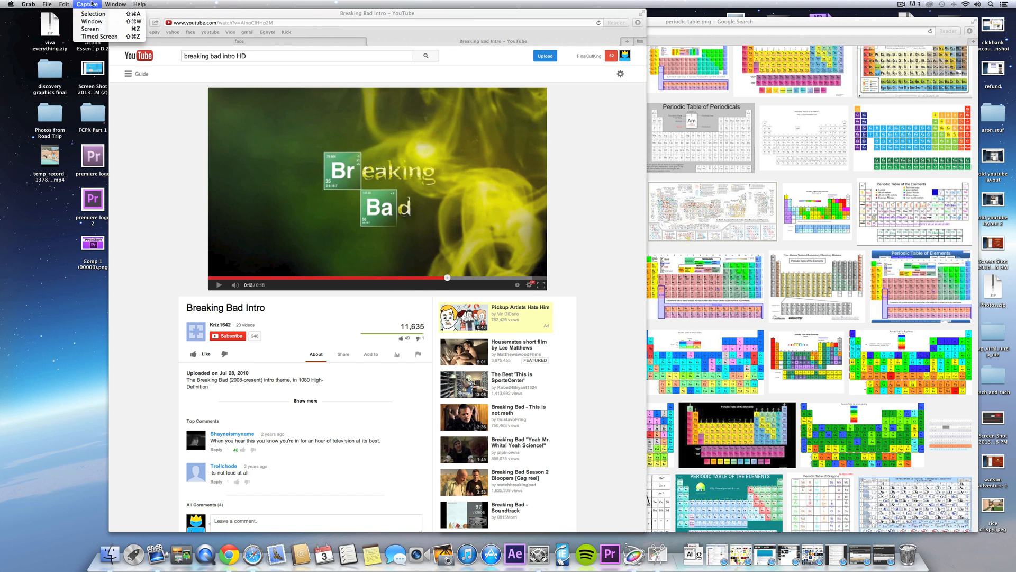
{"action": "left_click", "coordinate": [93, 15]}
{"action": "left_click_drag", "start_coordinate": [207, 87], "coordinate": [550, 295]}
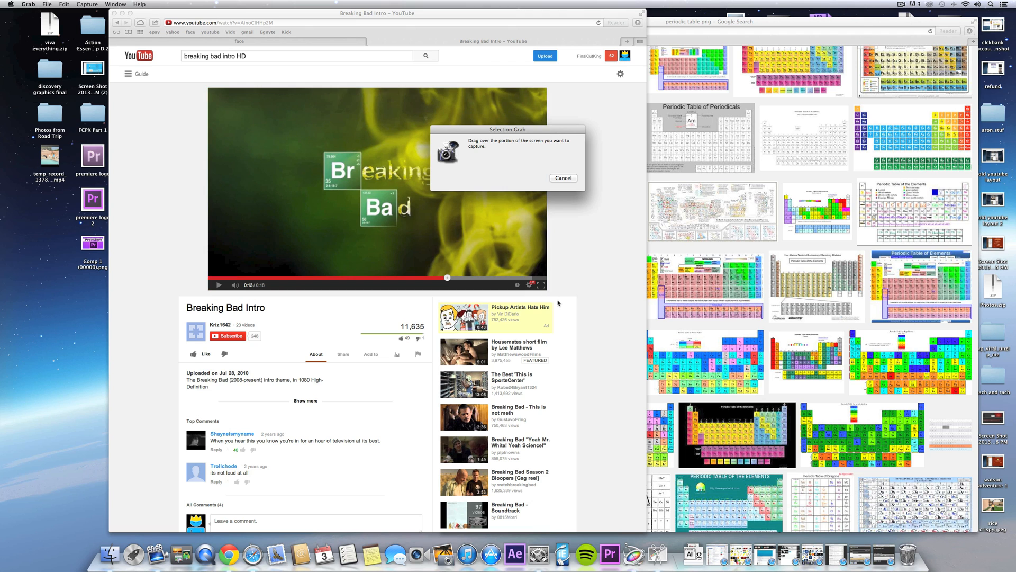
- Save the smoky title capture, play the 1080p HD intro to 0:02, then hide Safari to show Motion
{"action": "key", "text": "super+s"}
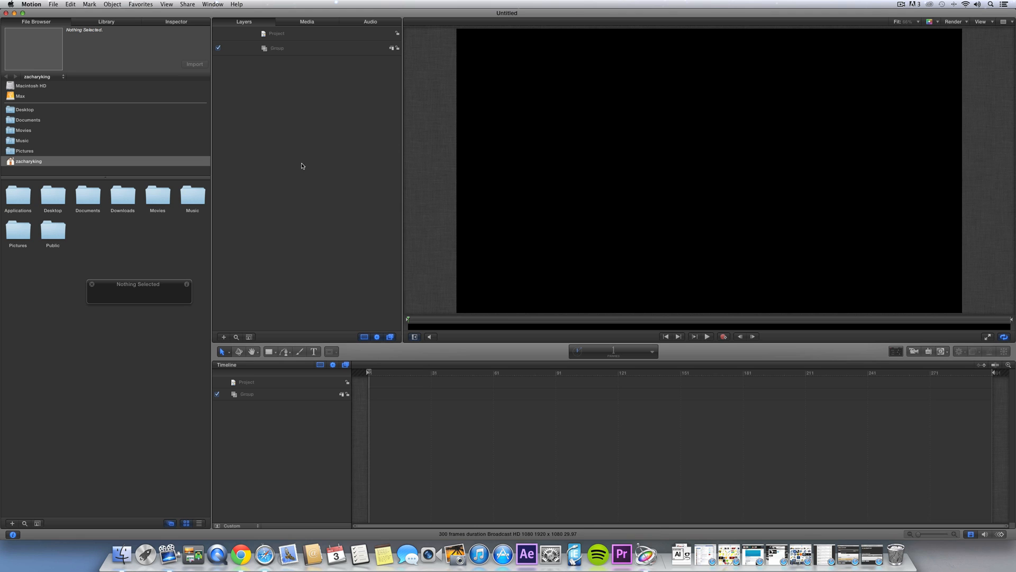
{"action": "key", "text": "super+Tab"}
{"action": "key", "text": "super+Tab"}
{"action": "key", "text": "super+Tab"}
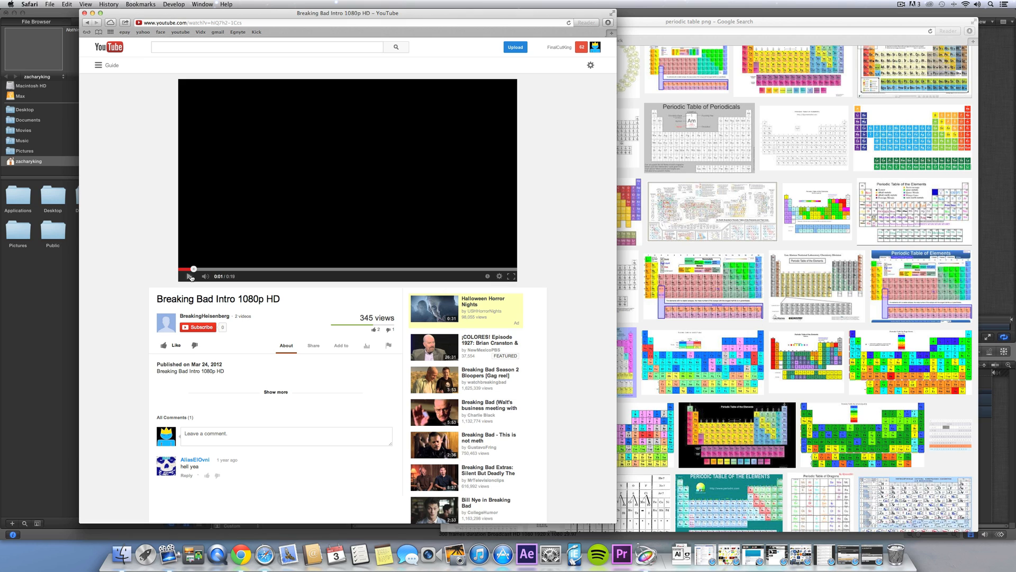
{"action": "left_click", "coordinate": [189, 276]}
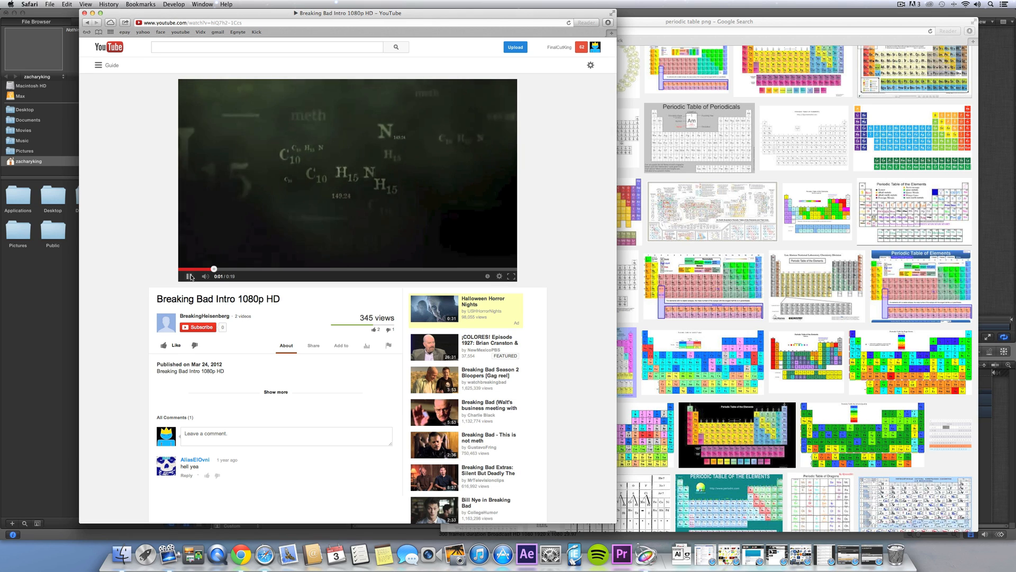
{"action": "left_click", "coordinate": [190, 276]}
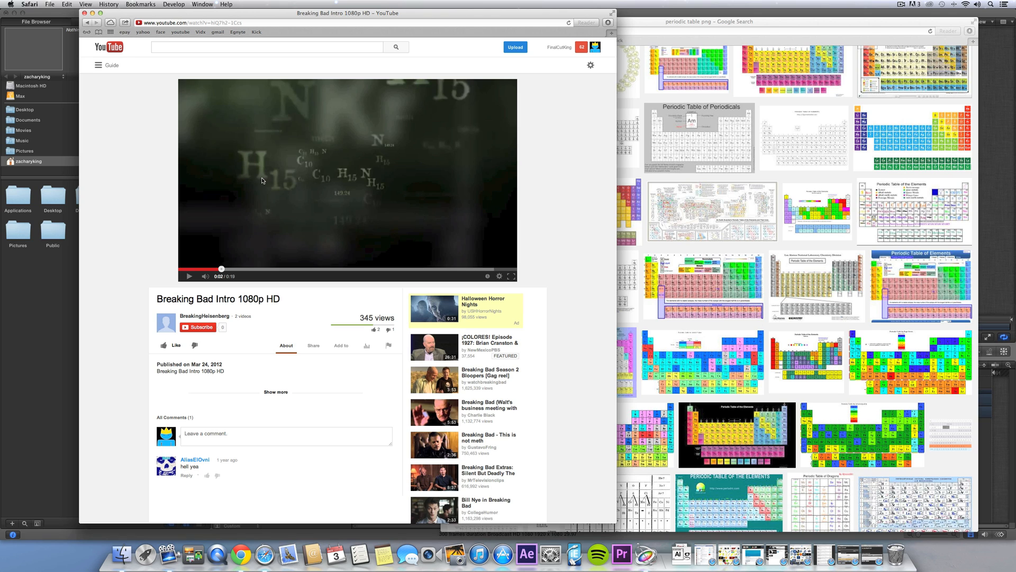
{"action": "key", "text": "super+h"}
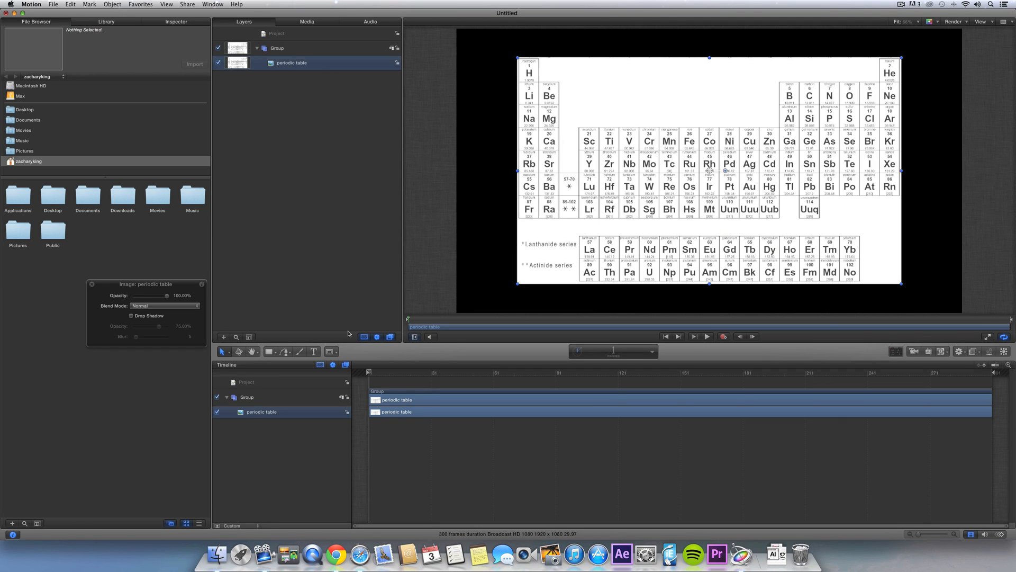
{"action": "left_click", "coordinate": [217, 62]}
{"action": "key", "text": "t"}
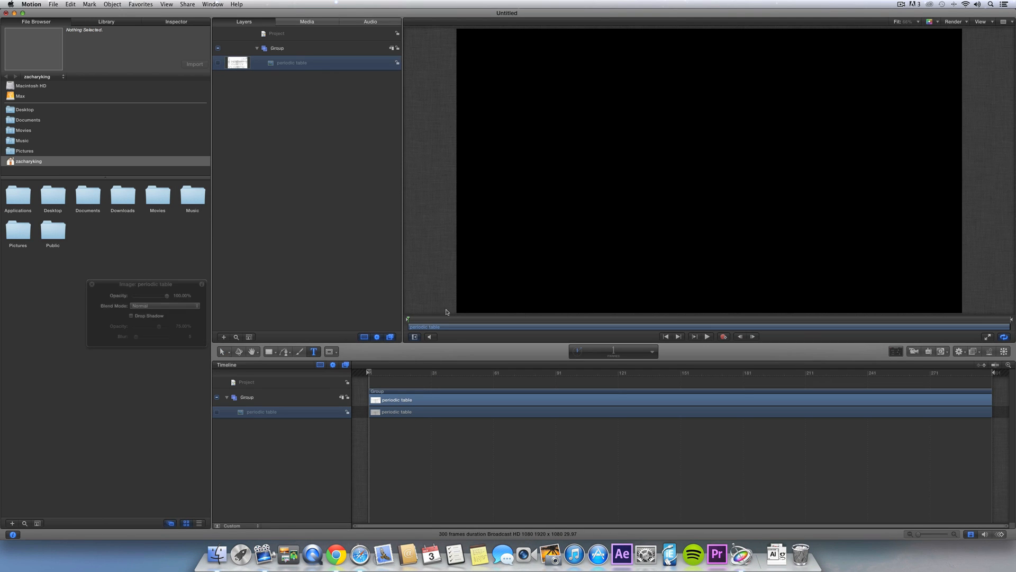
{"action": "left_click", "coordinate": [650, 162]}
{"action": "type", "text": "H10"}
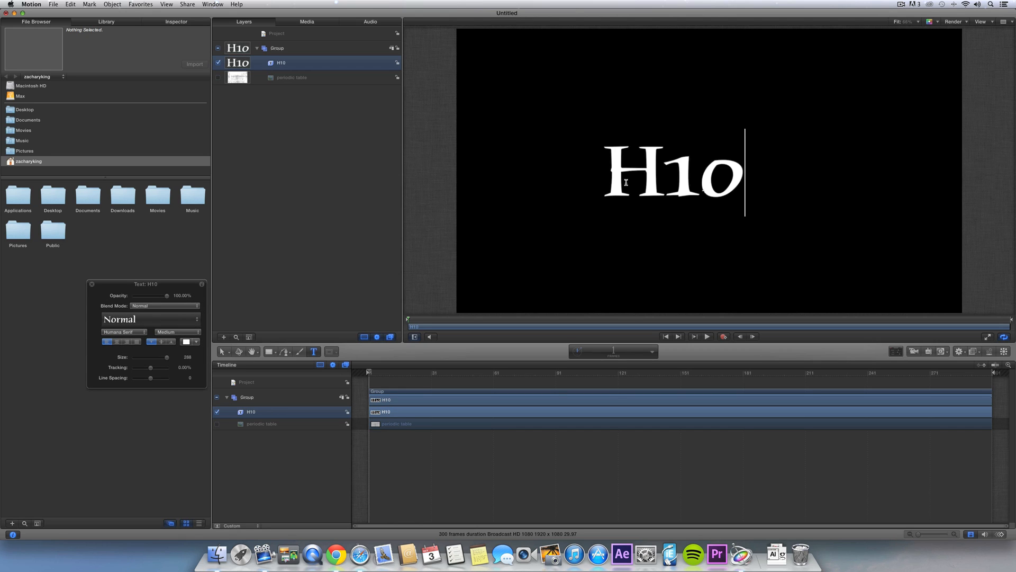
{"action": "left_click", "coordinate": [221, 352]}
{"action": "left_click_drag", "start_coordinate": [170, 286], "coordinate": [318, 201]}
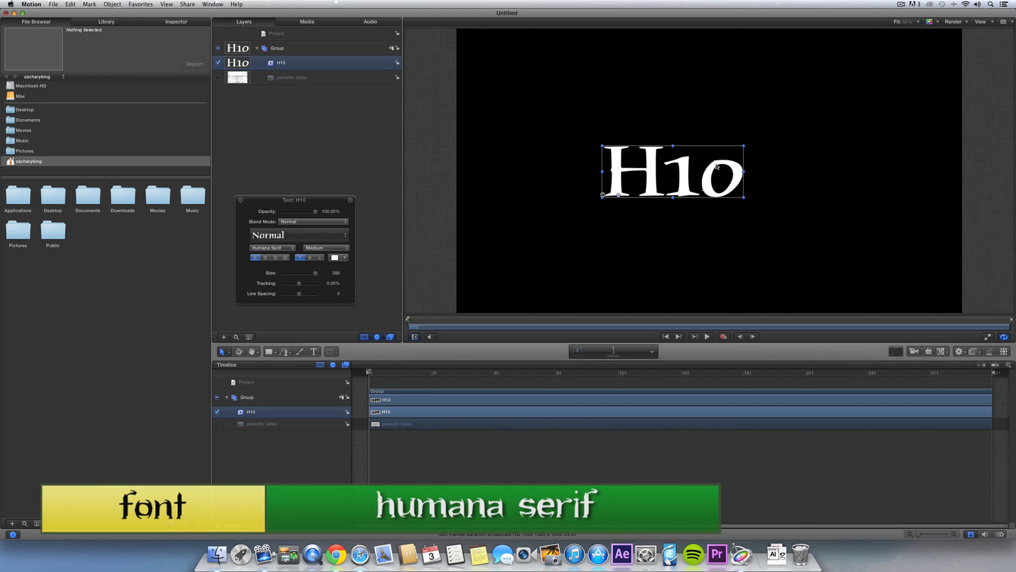
{"action": "left_click_drag", "start_coordinate": [704, 176], "coordinate": [778, 168]}
{"action": "double_click", "coordinate": [760, 176]}
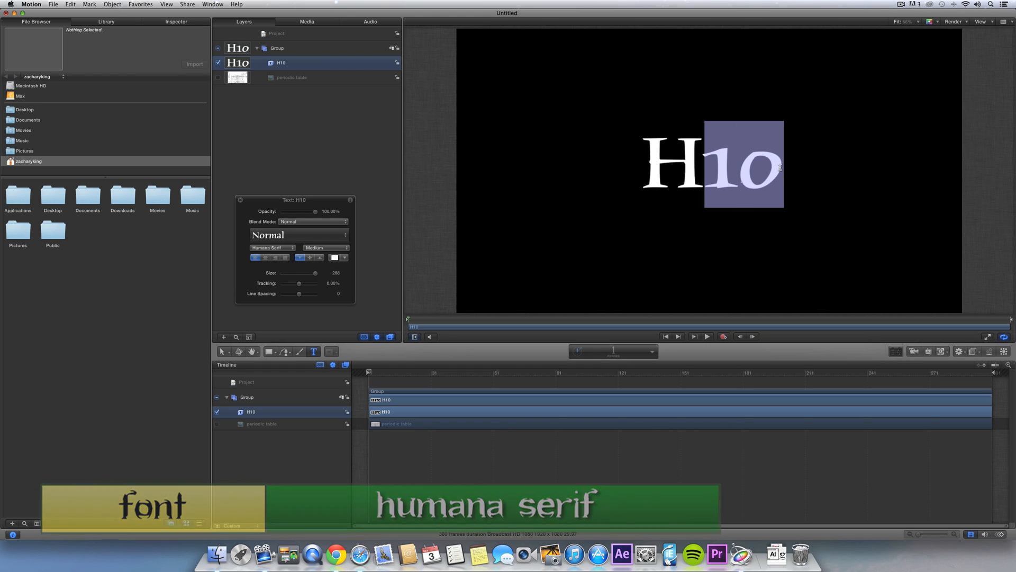
{"action": "left_click", "coordinate": [178, 22]}
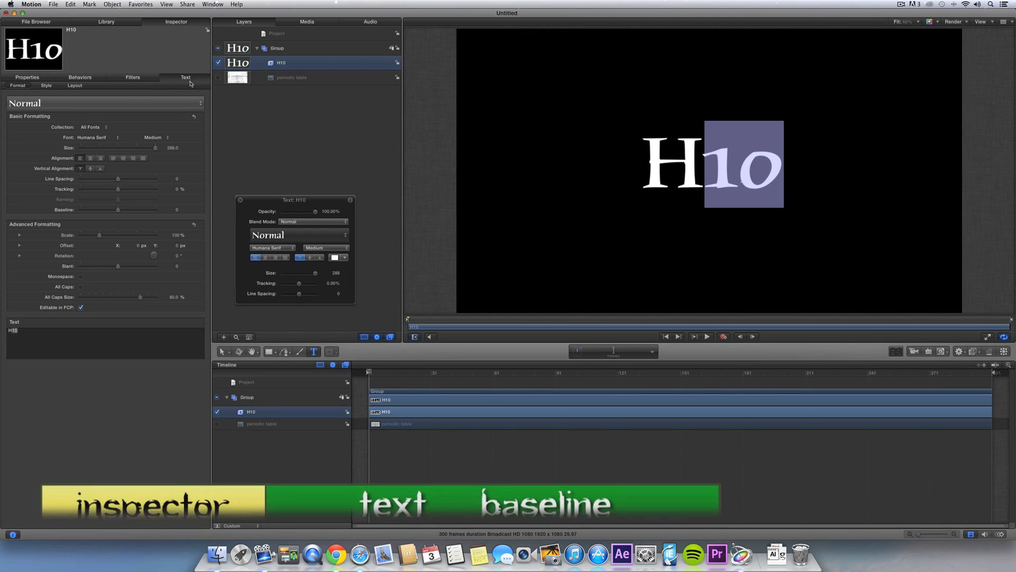
{"action": "left_click_drag", "start_coordinate": [98, 212], "coordinate": [79, 213]}
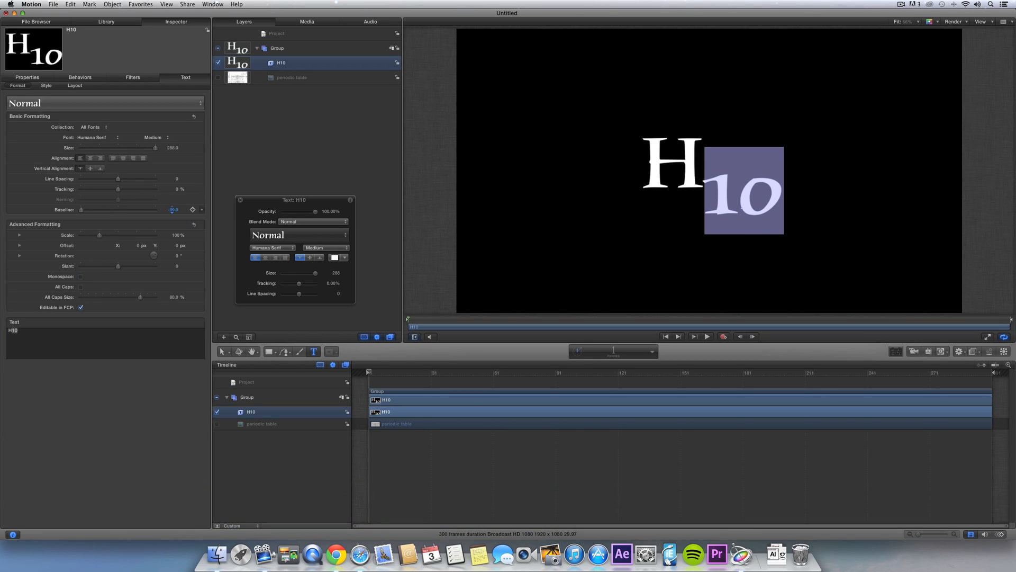
{"action": "left_click_drag", "start_coordinate": [173, 209], "coordinate": [175, 209]}
{"action": "left_click", "coordinate": [222, 352]}
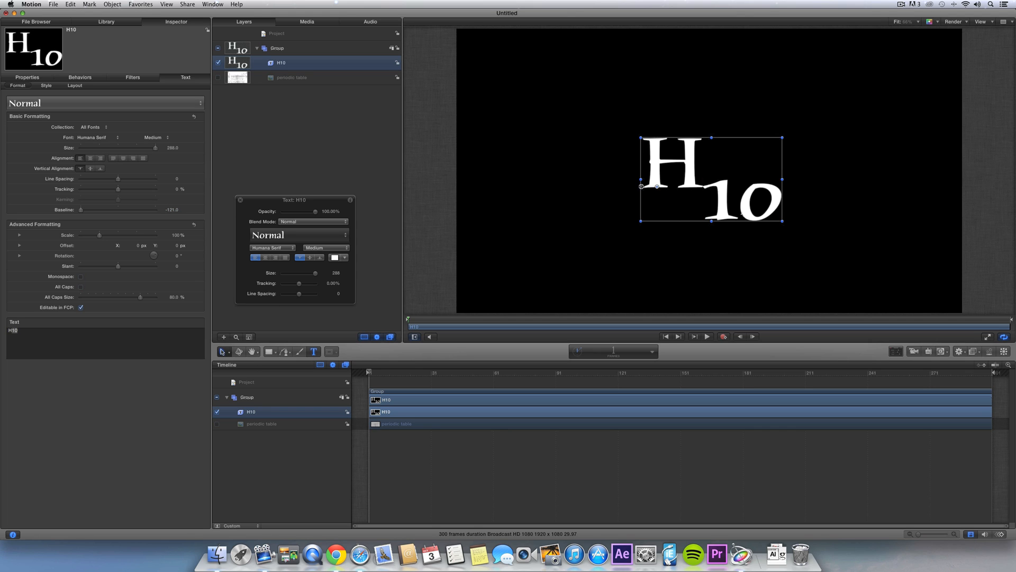
{"action": "key", "text": "Delete"}
- Show the periodic table, shift it left, and crop it with a Rectangle Mask to the right-hand block
{"action": "left_click", "coordinate": [217, 63]}
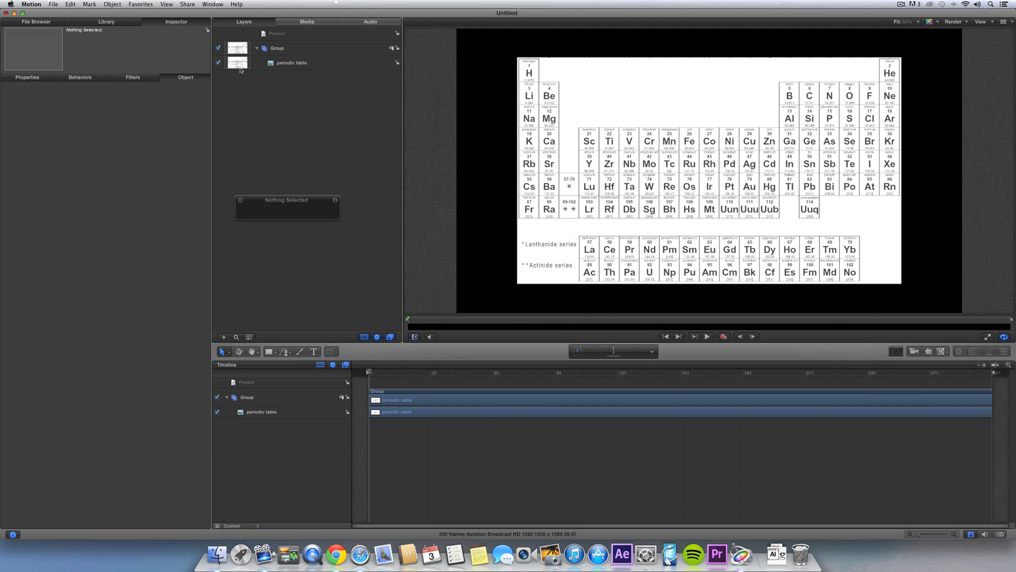
{"action": "left_click_drag", "start_coordinate": [645, 187], "coordinate": [592, 190]}
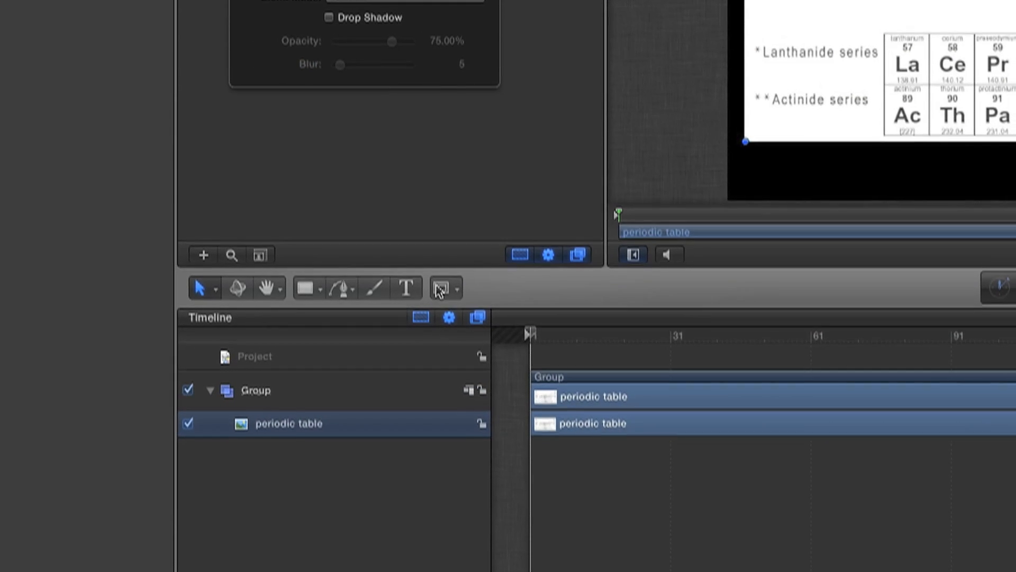
{"action": "left_click", "coordinate": [337, 352]}
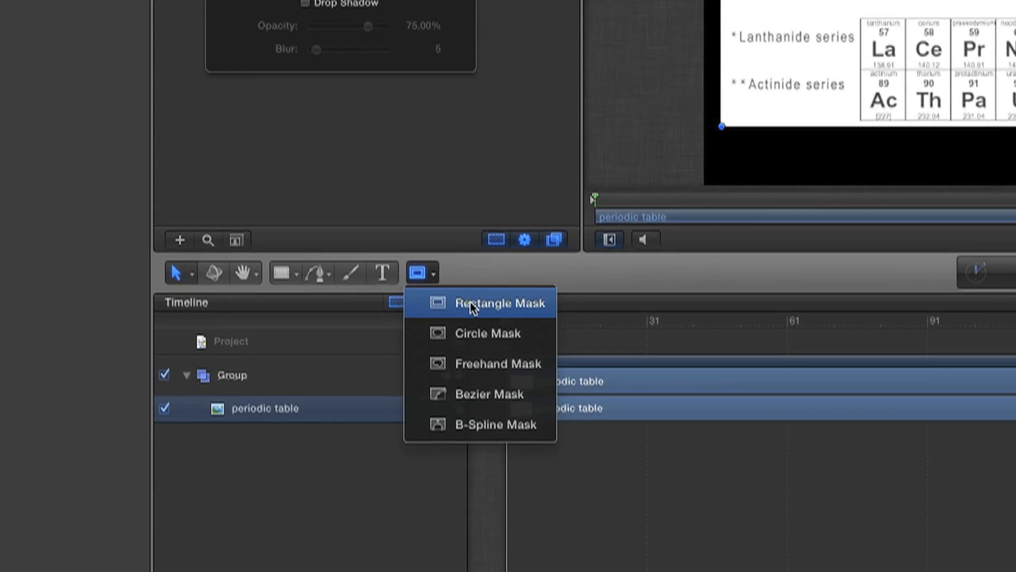
{"action": "left_click", "coordinate": [492, 284]}
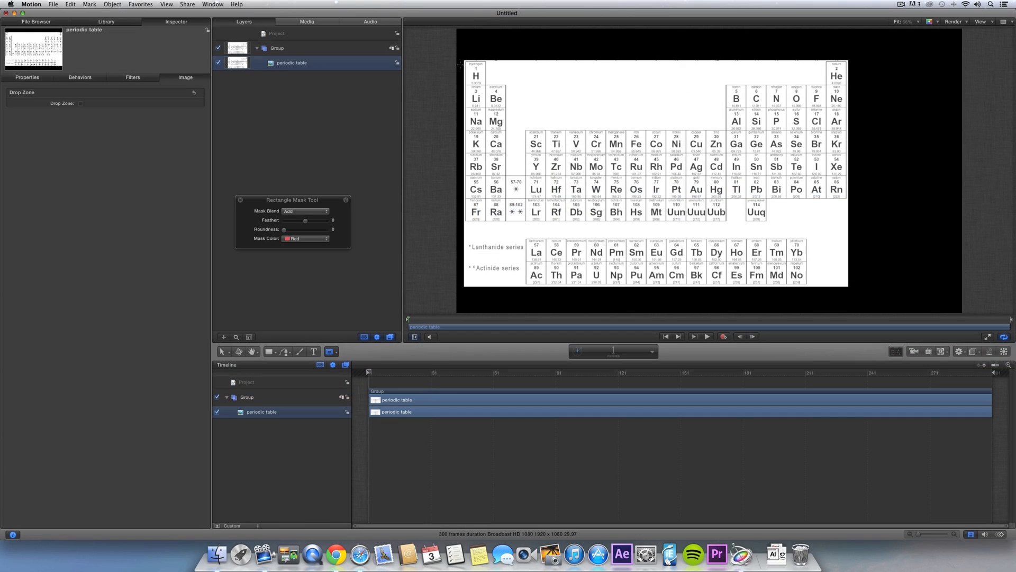
{"action": "left_click_drag", "start_coordinate": [461, 62], "coordinate": [846, 223]}
{"action": "left_click", "coordinate": [568, 259]}
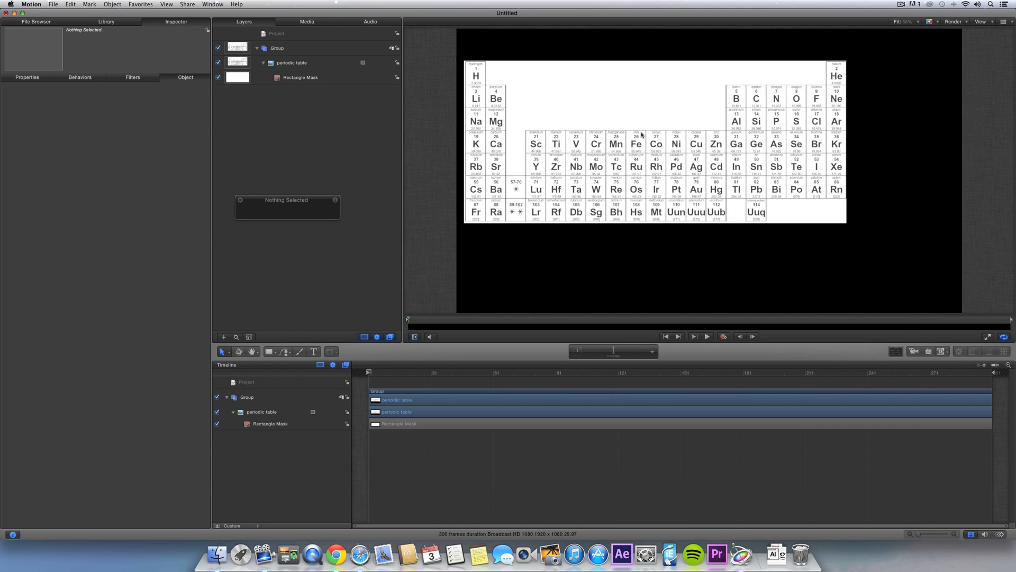
{"action": "left_click_drag", "start_coordinate": [748, 177], "coordinate": [526, 218]}
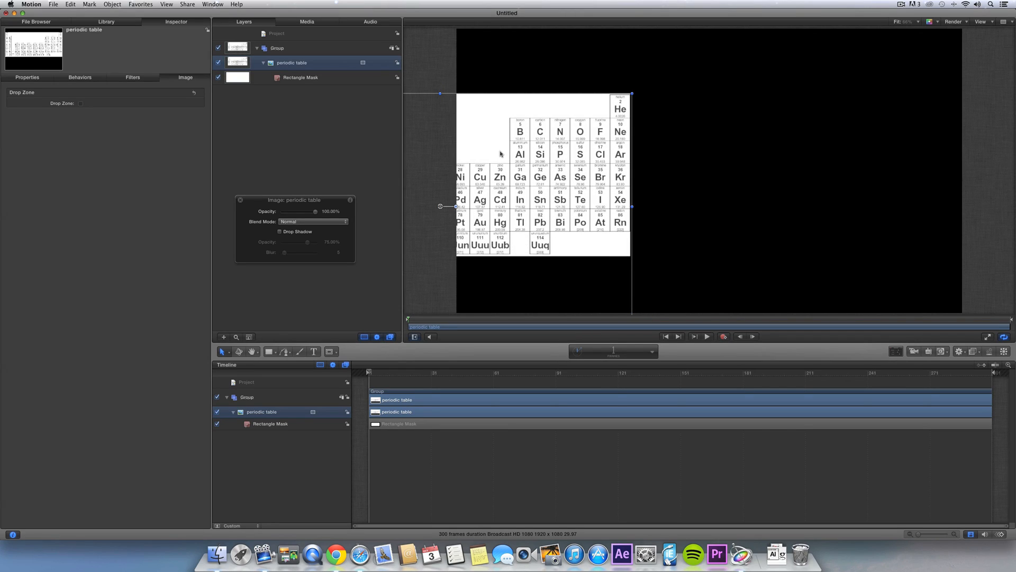
- Deselect the layer and set the canvas view zoom to 50%
{"action": "left_click", "coordinate": [430, 62]}
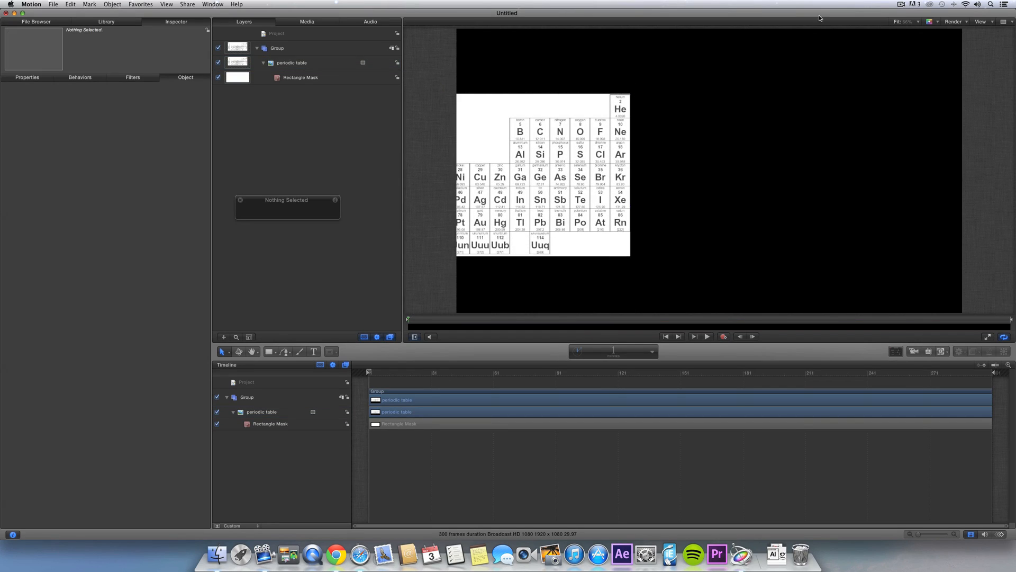
{"action": "left_click", "coordinate": [918, 22]}
{"action": "left_click", "coordinate": [910, 67]}
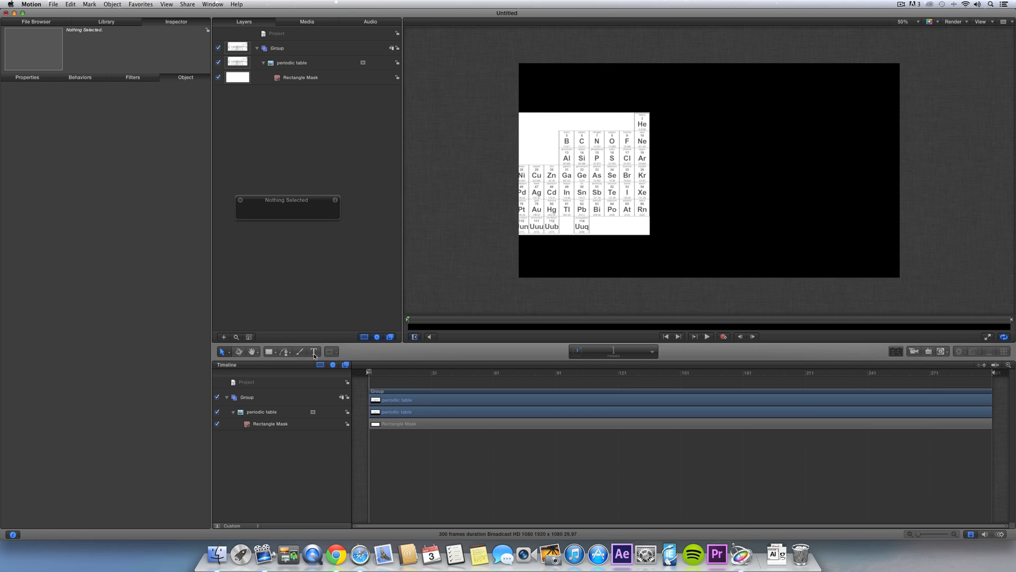
- Draw a rectangle covering the whole canvas
{"action": "left_click", "coordinate": [268, 352]}
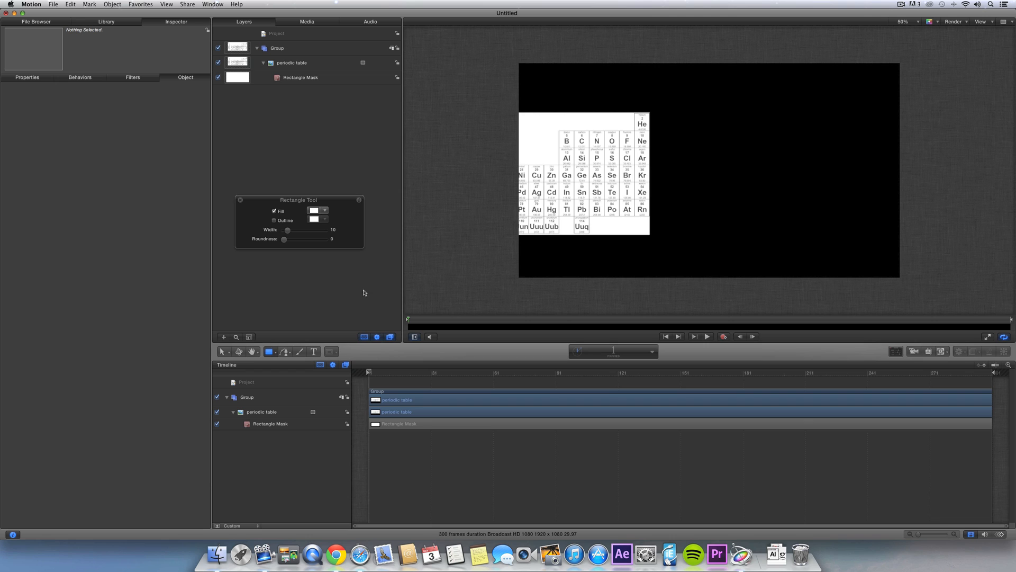
{"action": "left_click_drag", "start_coordinate": [739, 213], "coordinate": [951, 317]}
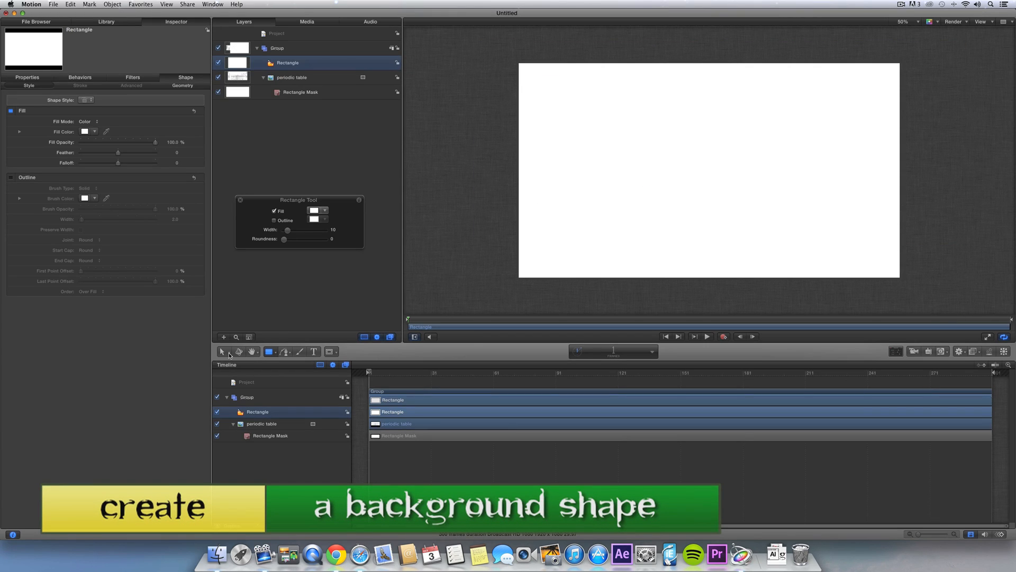
{"action": "left_click", "coordinate": [222, 352]}
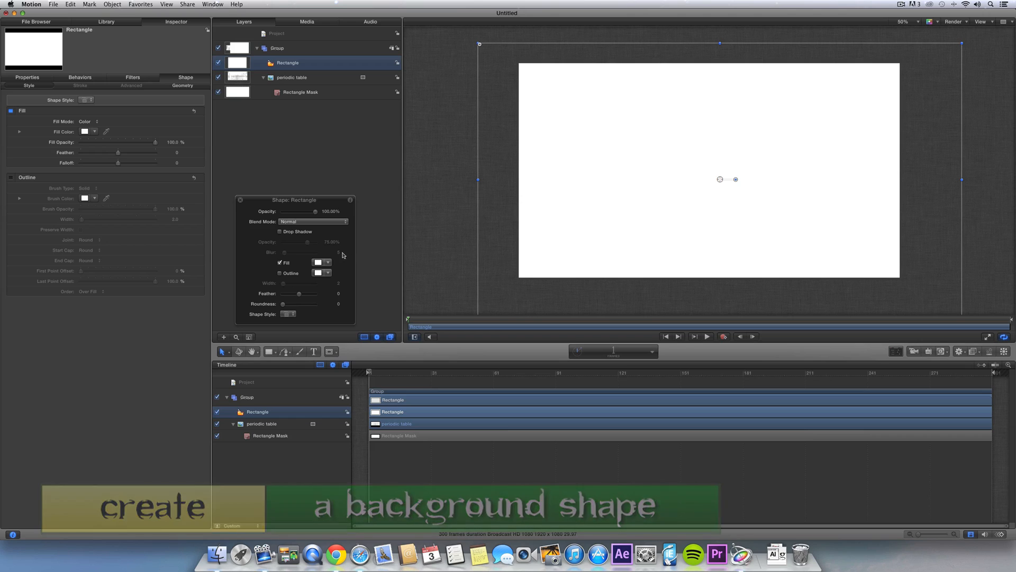
- Give the rectangle a dark green fill, then bring up the Layers list options
{"action": "left_click", "coordinate": [320, 263]}
{"action": "left_click_drag", "start_coordinate": [268, 316], "coordinate": [247, 305]}
{"action": "left_click_drag", "start_coordinate": [309, 324], "coordinate": [306, 354]}
{"action": "left_click", "coordinate": [237, 247]}
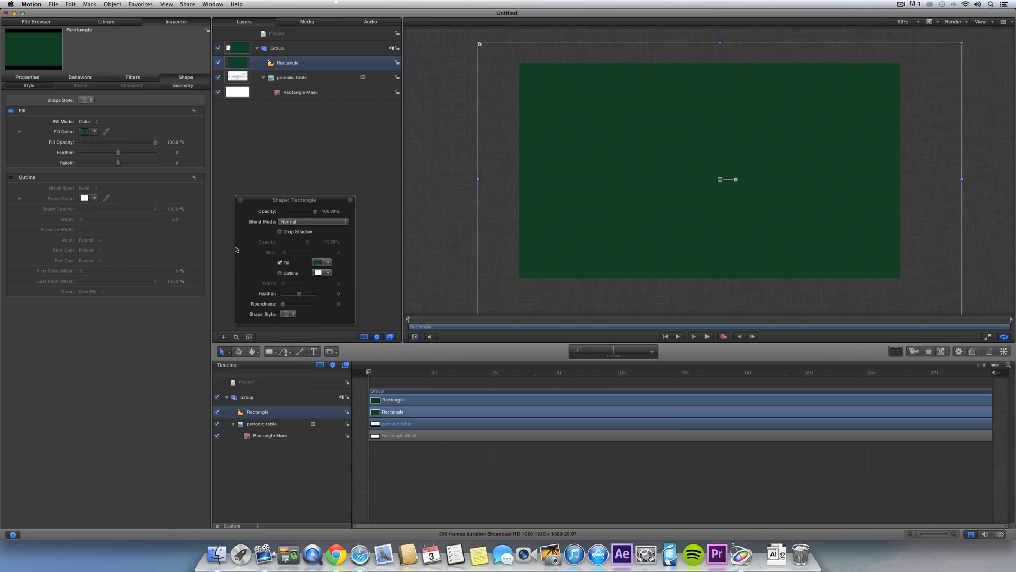
{"action": "left_click", "coordinate": [299, 137]}
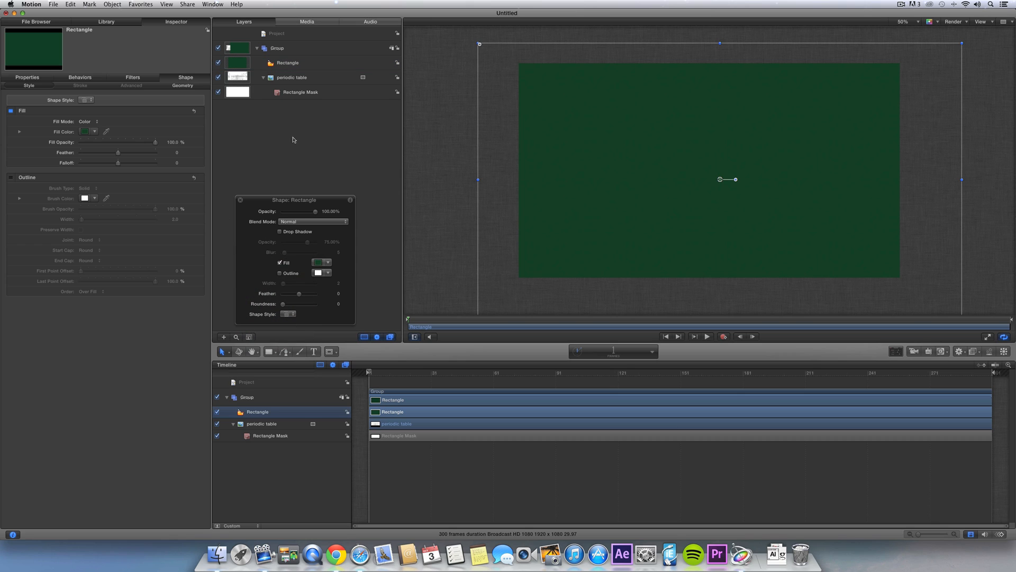
{"action": "right_click", "coordinate": [277, 134]}
- Create a new group named Background and move the Rectangle layer into it
{"action": "left_click", "coordinate": [297, 138]}
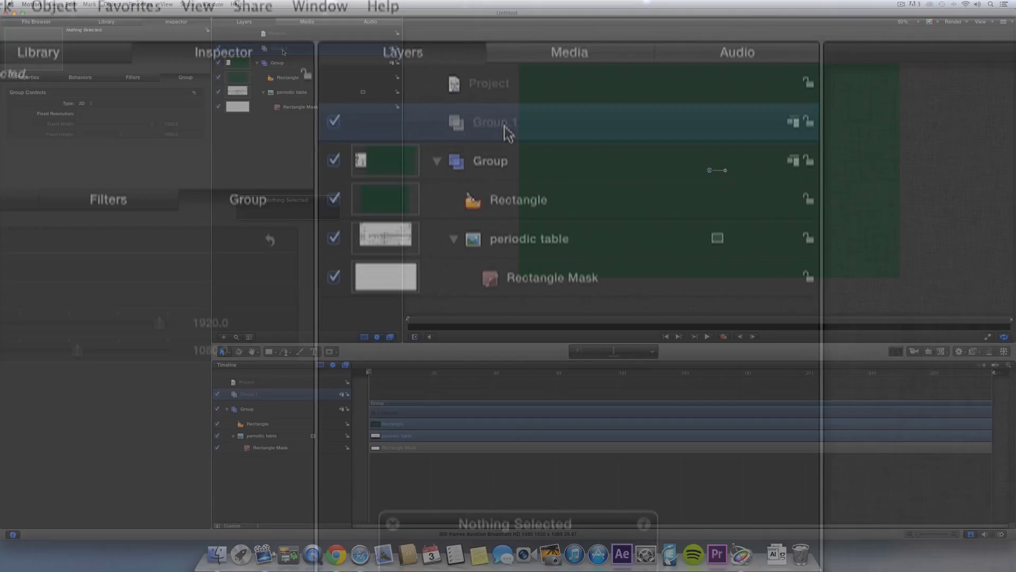
{"action": "double_click", "coordinate": [284, 53]}
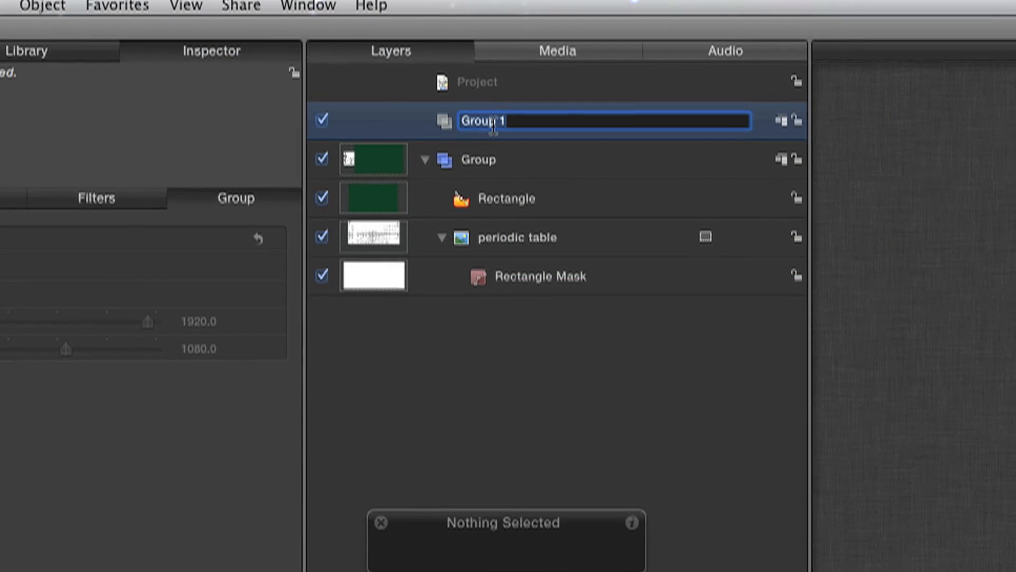
{"action": "type", "text": "Background"}
{"action": "key", "text": "Return"}
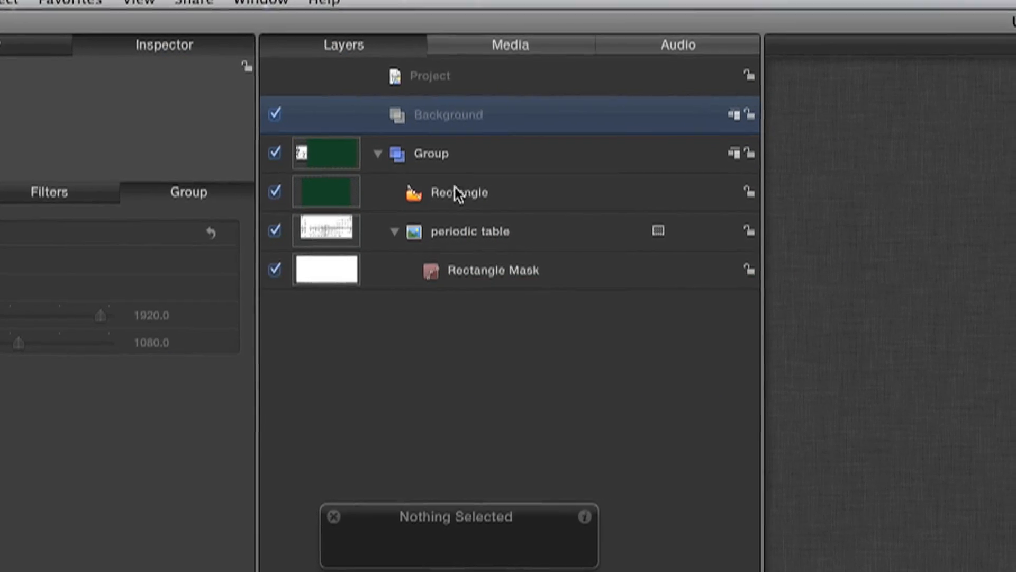
{"action": "left_click_drag", "start_coordinate": [477, 193], "coordinate": [293, 286]}
- Rename the original Group to Periodic Tables
{"action": "left_click", "coordinate": [292, 288]}
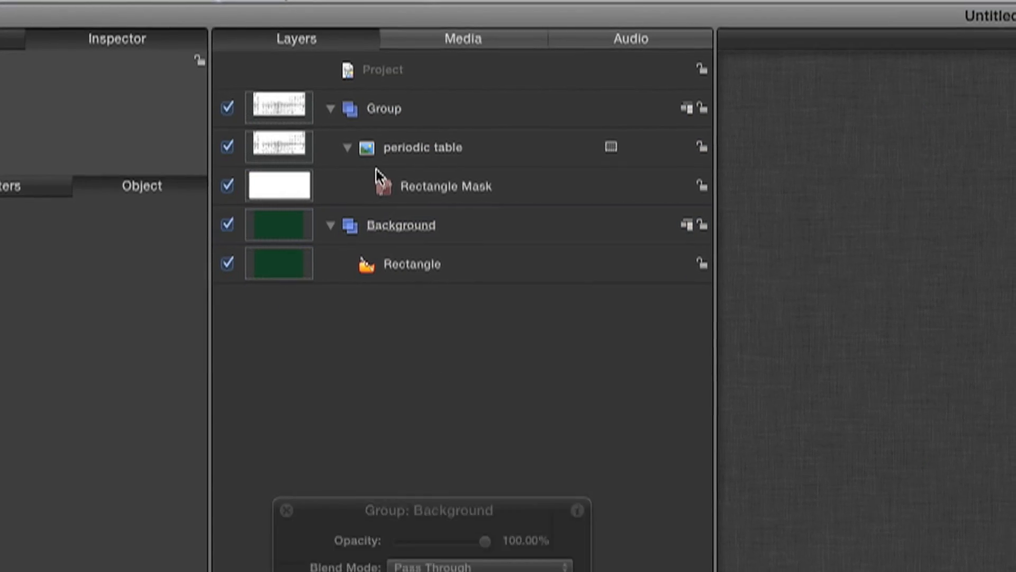
{"action": "left_click", "coordinate": [383, 107]}
{"action": "left_click", "coordinate": [405, 108]}
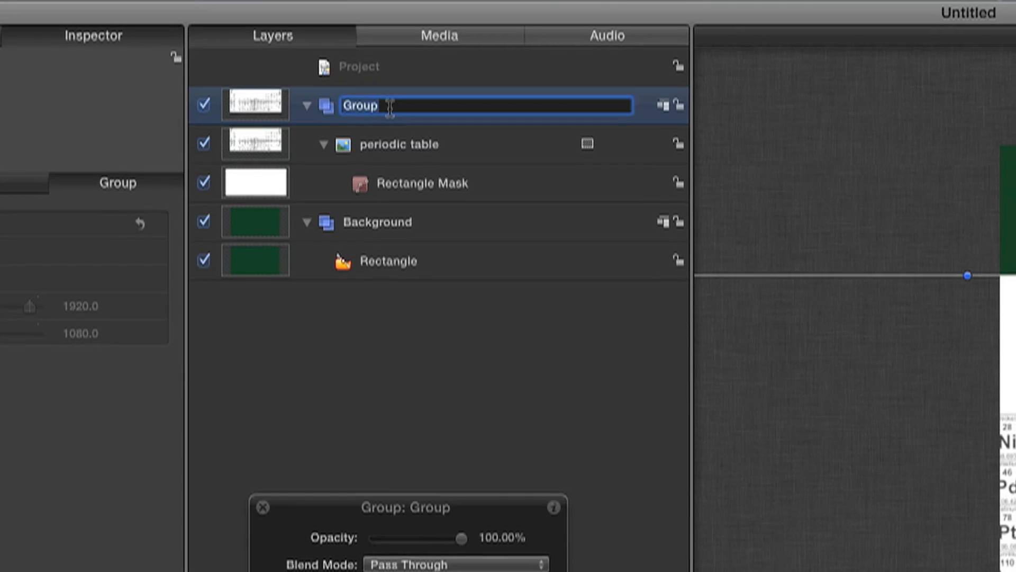
{"action": "type", "text": "Periodic"}
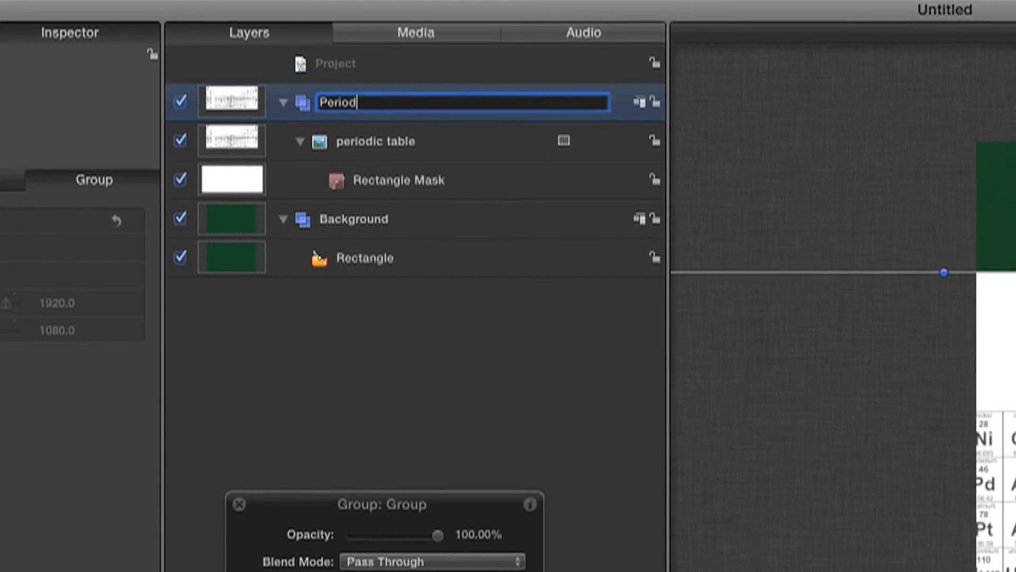
{"action": "type", "text": " Tables"}
{"action": "key", "text": "Return"}
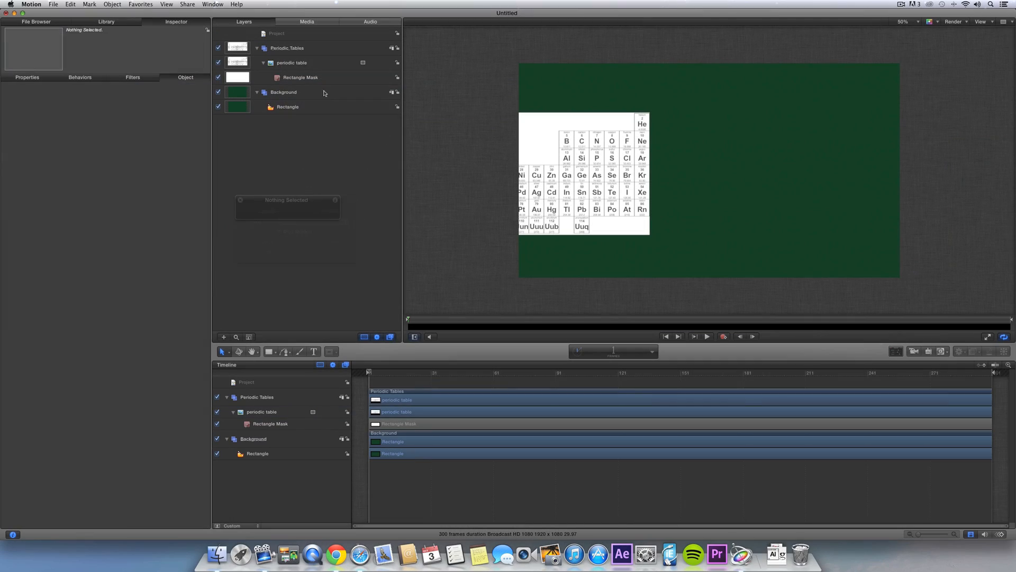
- Enlarge the periodic table image and shift it left on the canvas
{"action": "left_click", "coordinate": [316, 62]}
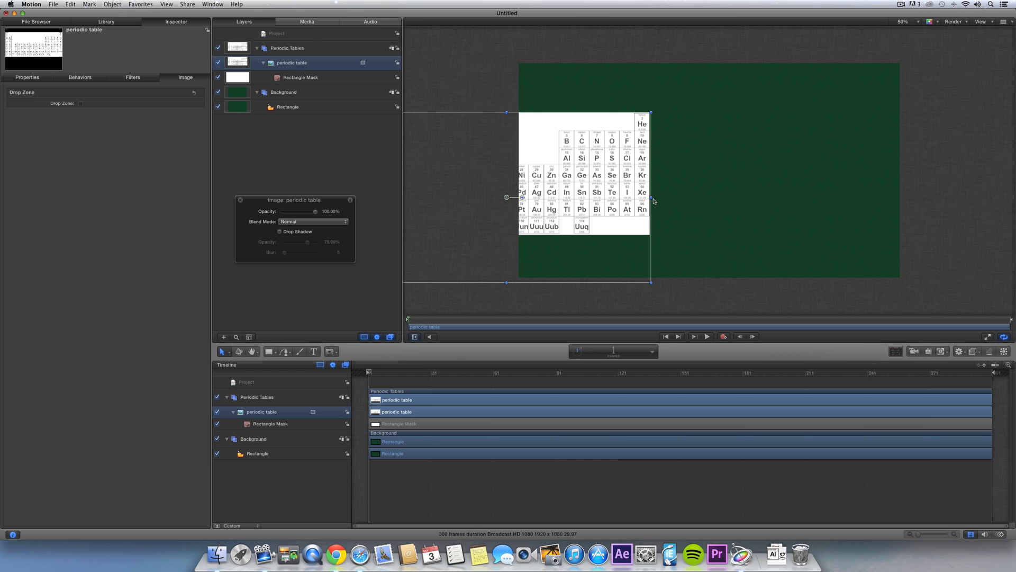
{"action": "left_click_drag", "start_coordinate": [653, 198], "coordinate": [799, 197]}
{"action": "left_click_drag", "start_coordinate": [720, 210], "coordinate": [568, 213]}
{"action": "left_click_drag", "start_coordinate": [626, 231], "coordinate": [546, 192]}
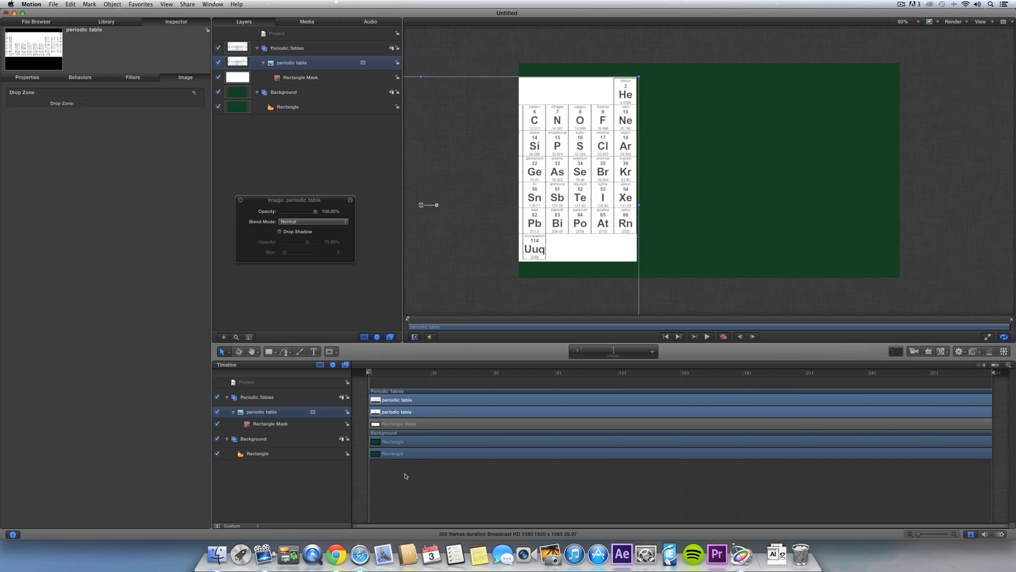
- Check the Breaking Bad reference video, then review the Periodic Tables group's blend mode
{"action": "left_click", "coordinate": [360, 555]}
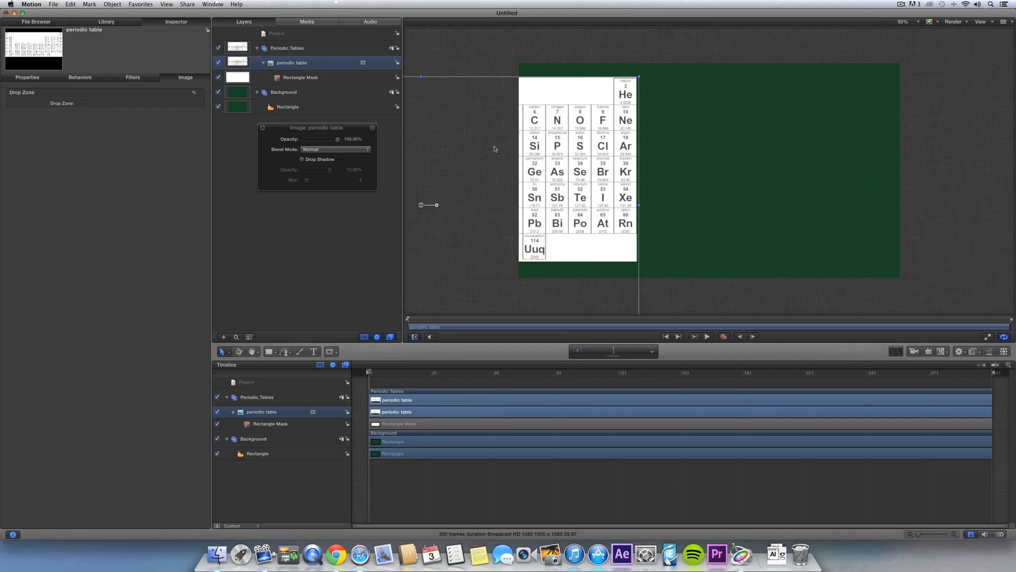
{"action": "left_click", "coordinate": [319, 49]}
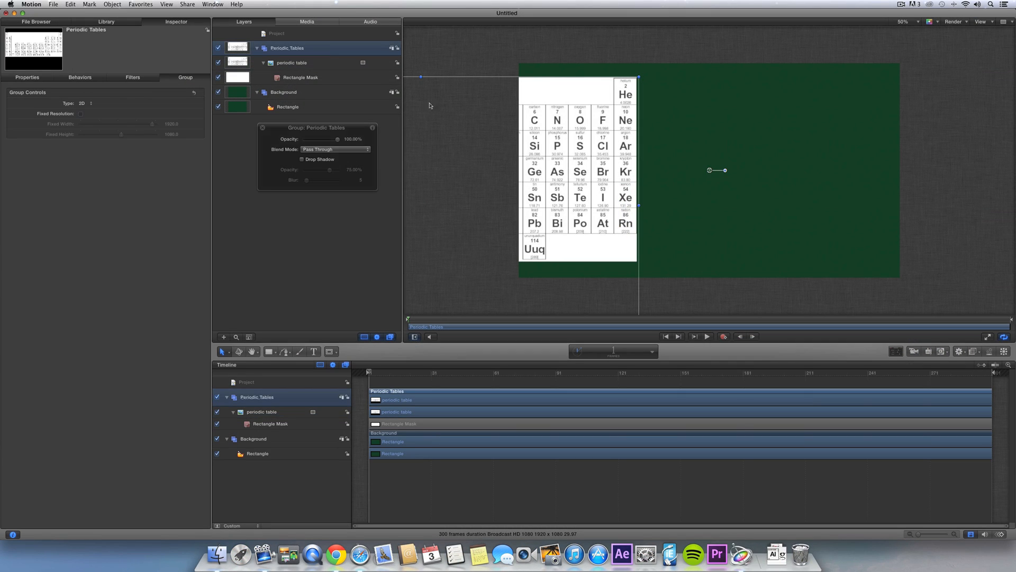
{"action": "left_click", "coordinate": [345, 149]}
- Keep the group at Pass Through and set the periodic table image's blend mode to Lighten
{"action": "left_click", "coordinate": [321, 150]}
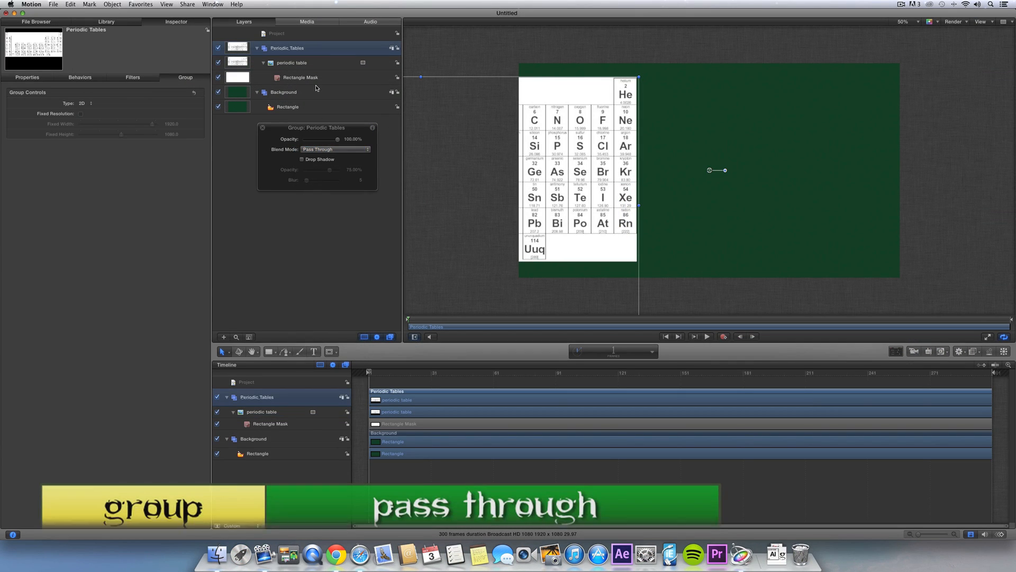
{"action": "left_click", "coordinate": [307, 63]}
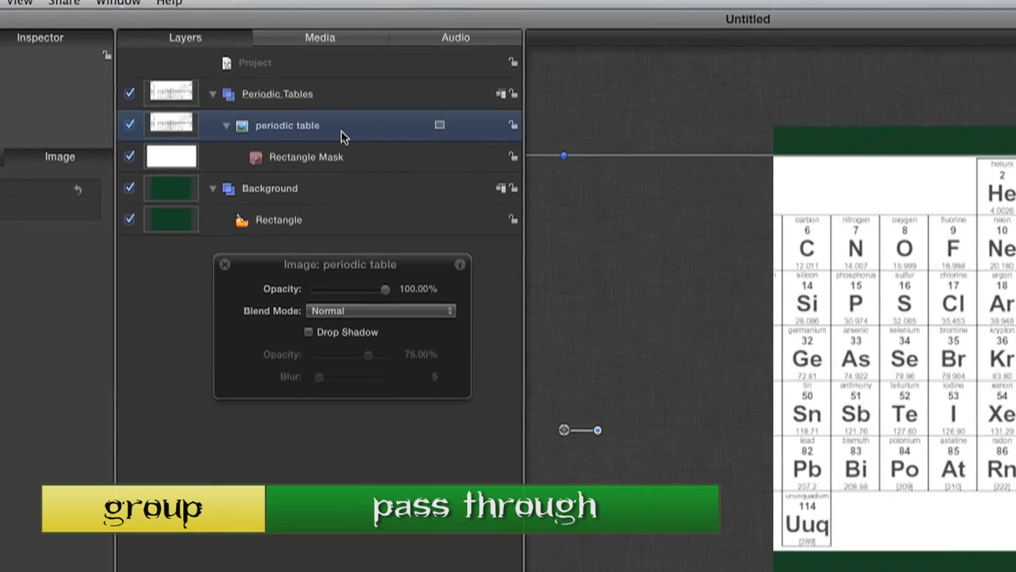
{"action": "left_click", "coordinate": [324, 300]}
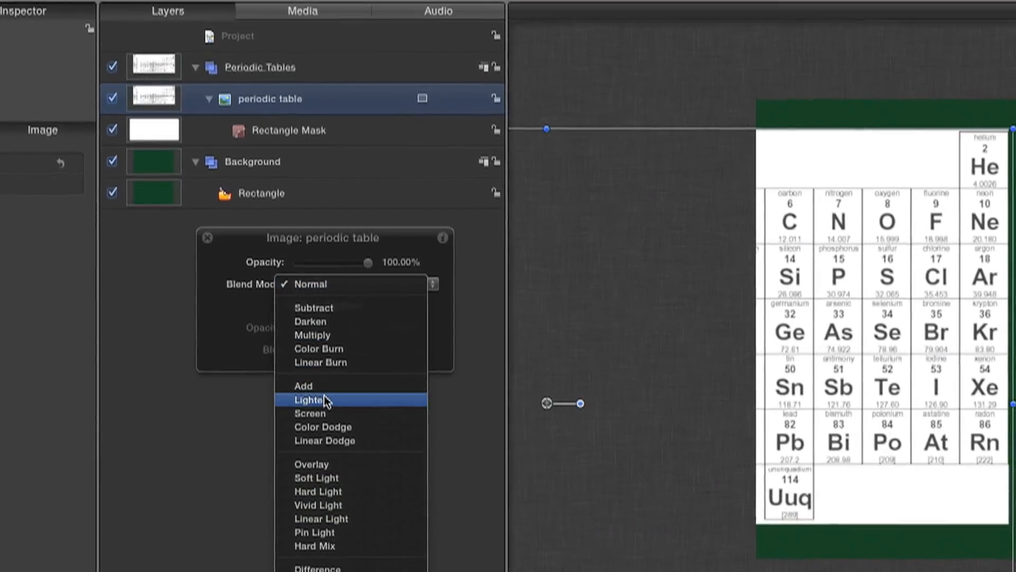
{"action": "left_click", "coordinate": [328, 402]}
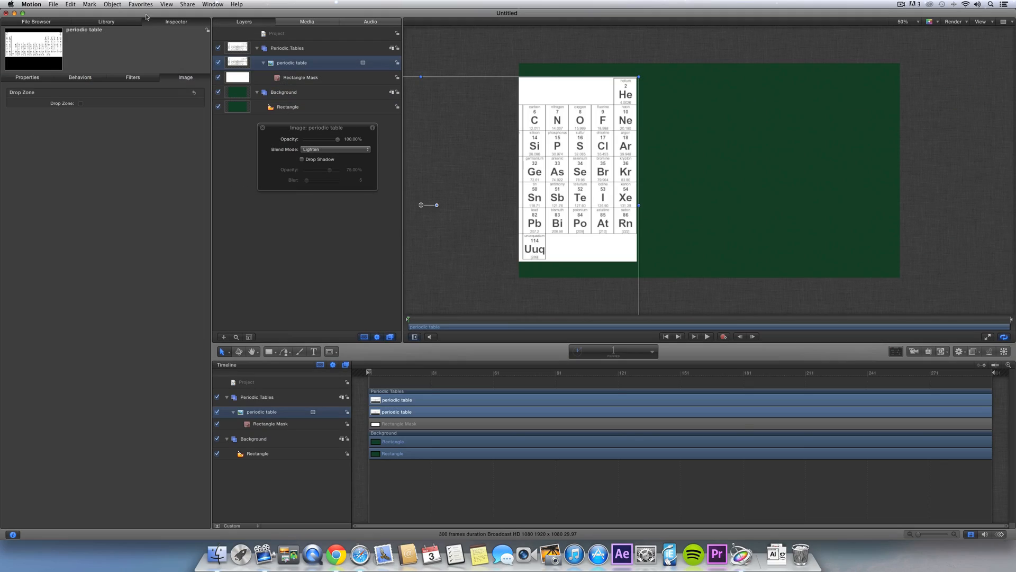
- Apply the Color Correction Negative filter to the periodic table, then view the reference video
{"action": "left_click", "coordinate": [107, 22]}
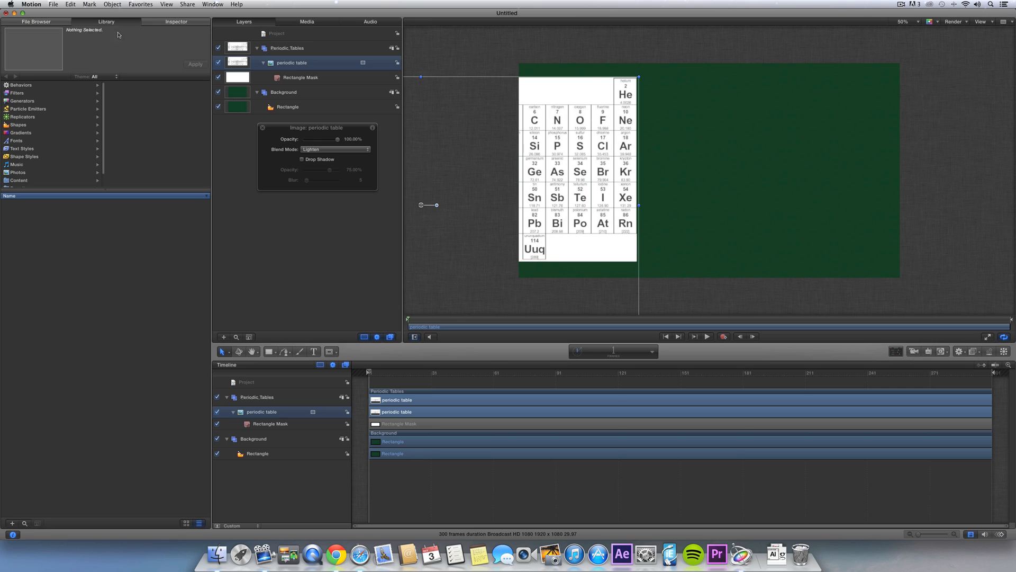
{"action": "left_click", "coordinate": [49, 101]}
{"action": "left_click", "coordinate": [63, 94]}
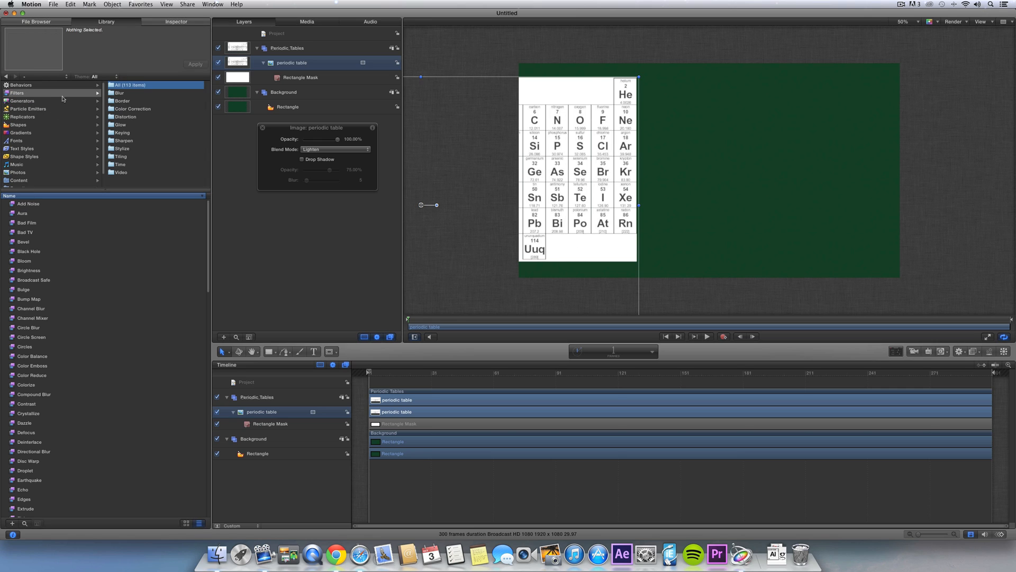
{"action": "left_click", "coordinate": [134, 108]}
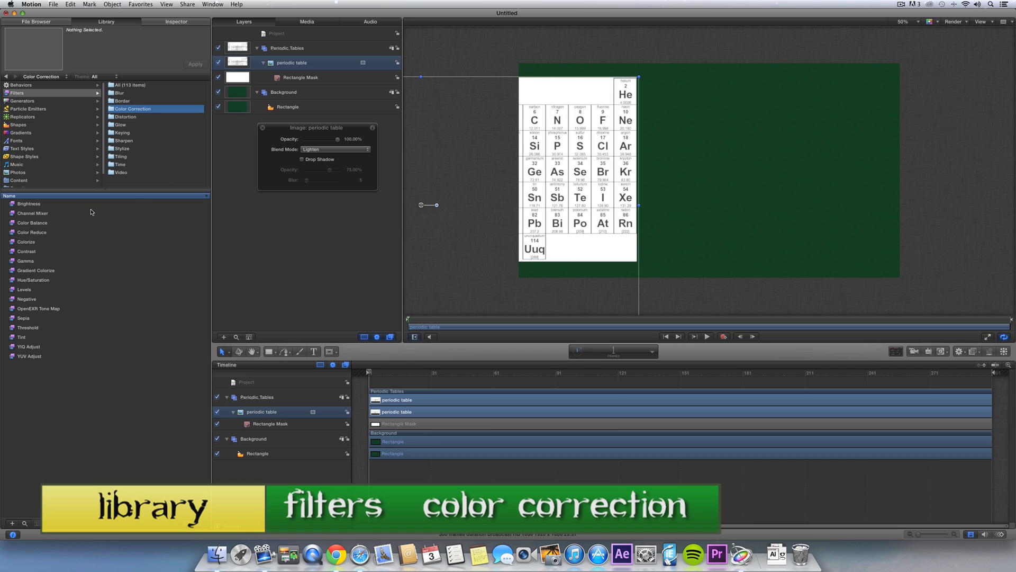
{"action": "left_click_drag", "start_coordinate": [30, 301], "coordinate": [313, 64]}
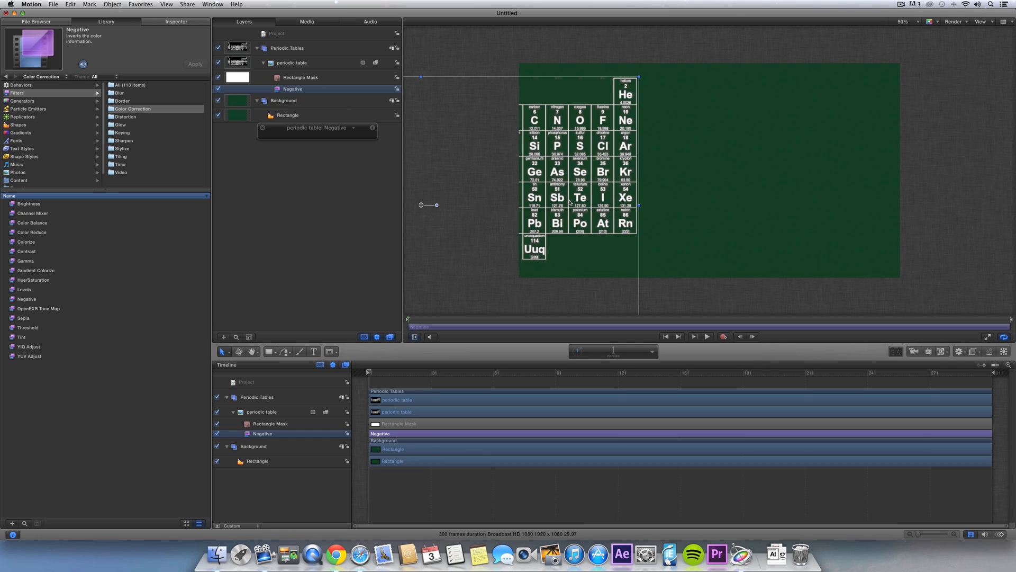
{"action": "left_click", "coordinate": [359, 555]}
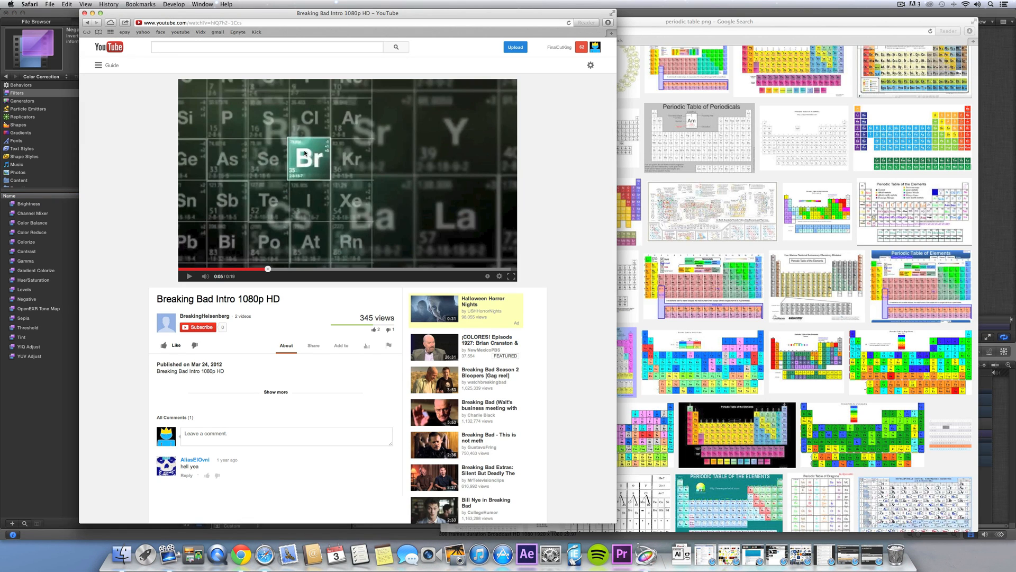
- Play the Breaking Bad intro and pause it at 0:07 where Br and Ba appear
{"action": "left_click", "coordinate": [189, 276]}
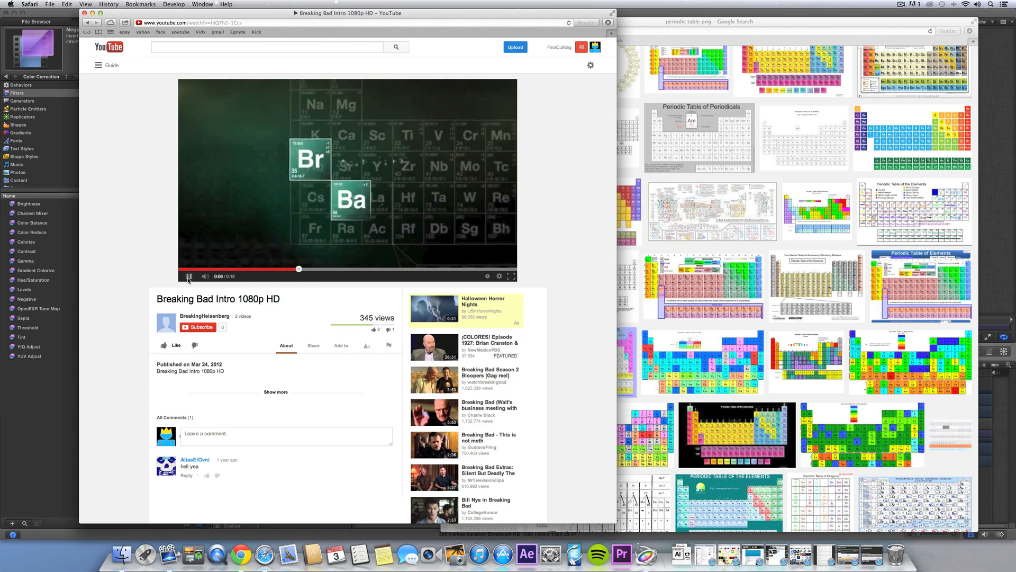
{"action": "left_click", "coordinate": [341, 194]}
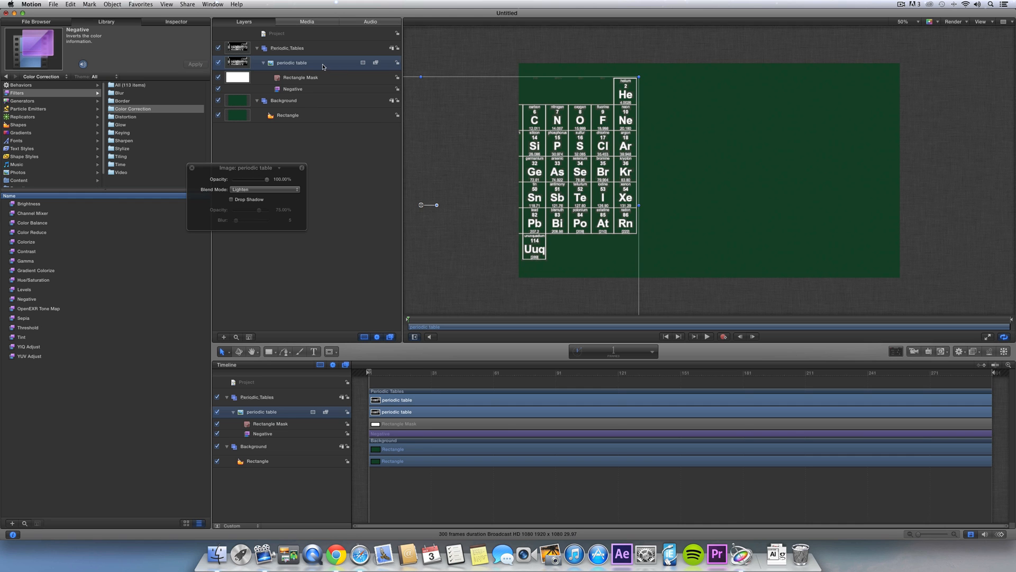
- Duplicate the periodic table layer and remove the copy's Negative filter and rectangle mask
{"action": "key", "text": "super+d"}
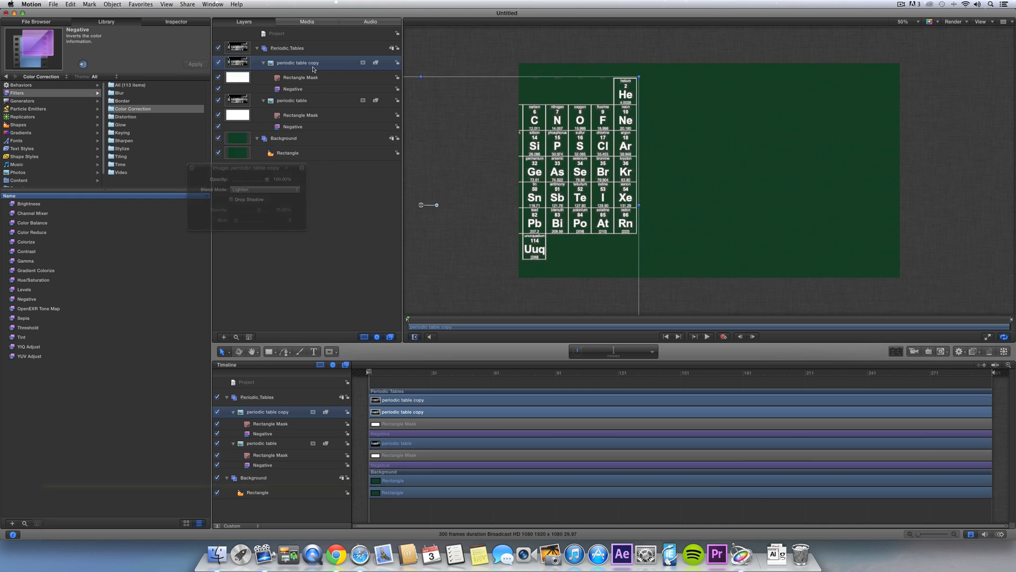
{"action": "left_click", "coordinate": [306, 90]}
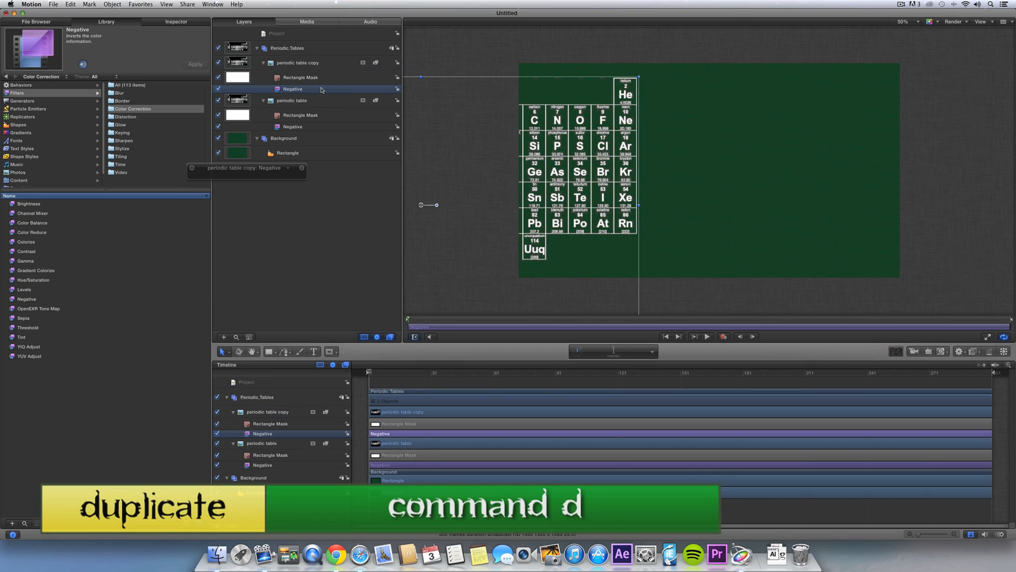
{"action": "key", "text": "Delete"}
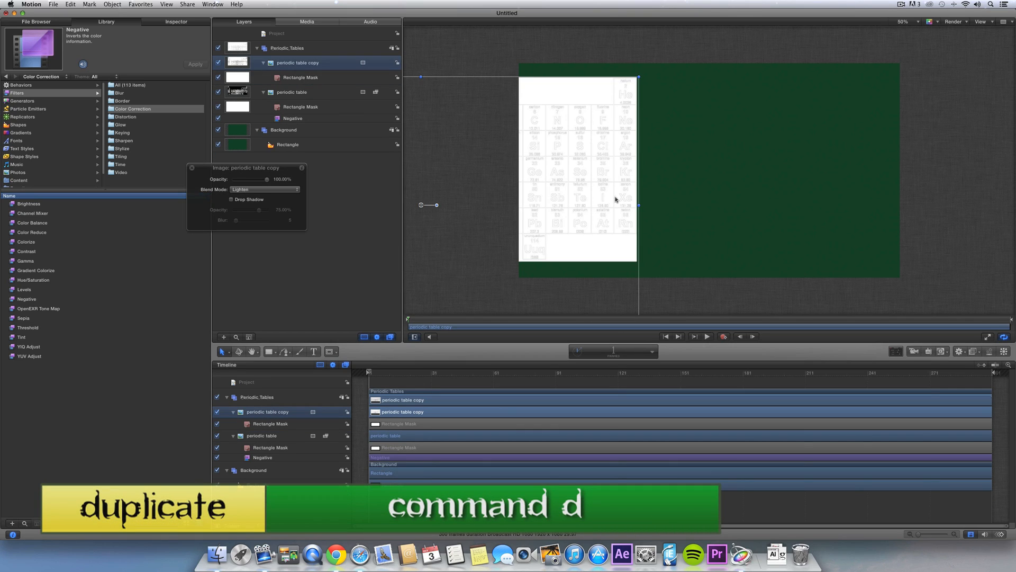
{"action": "left_click", "coordinate": [297, 80]}
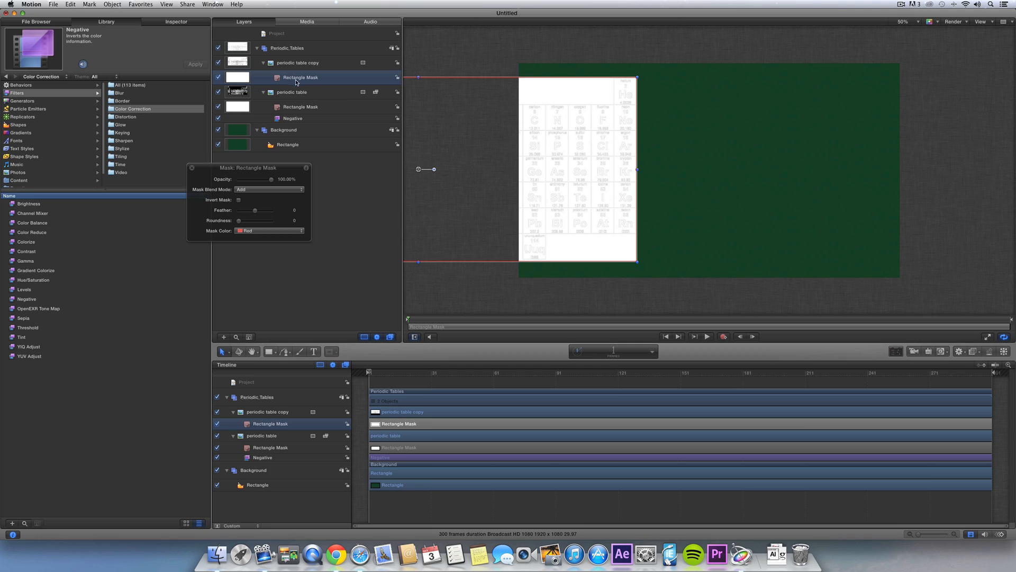
{"action": "key", "text": "Delete"}
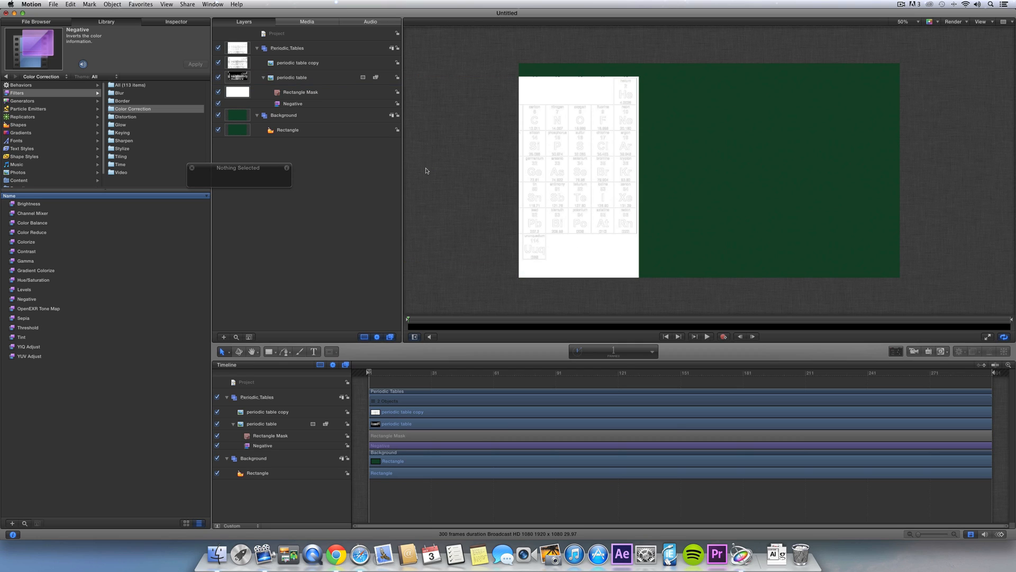
- Rename the copied layer to BR
{"action": "double_click", "coordinate": [319, 64]}
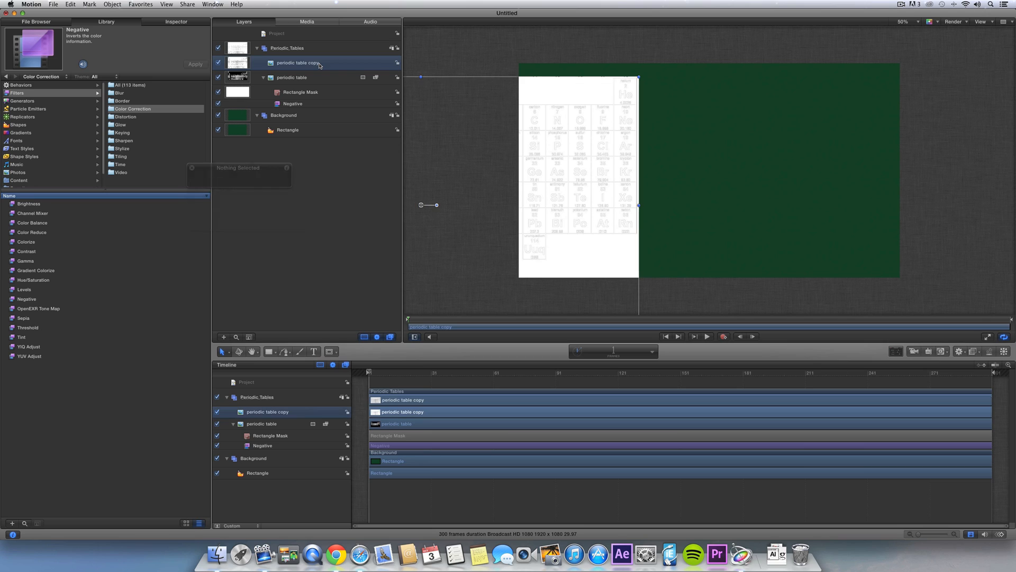
{"action": "key", "text": "super+a"}
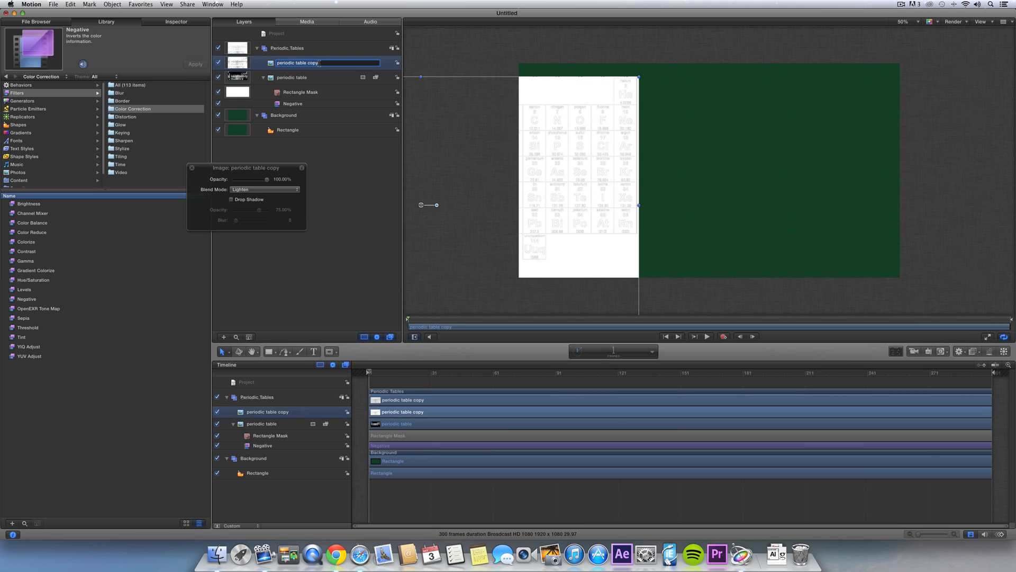
{"action": "type", "text": "BR"}
{"action": "key", "text": "Return"}
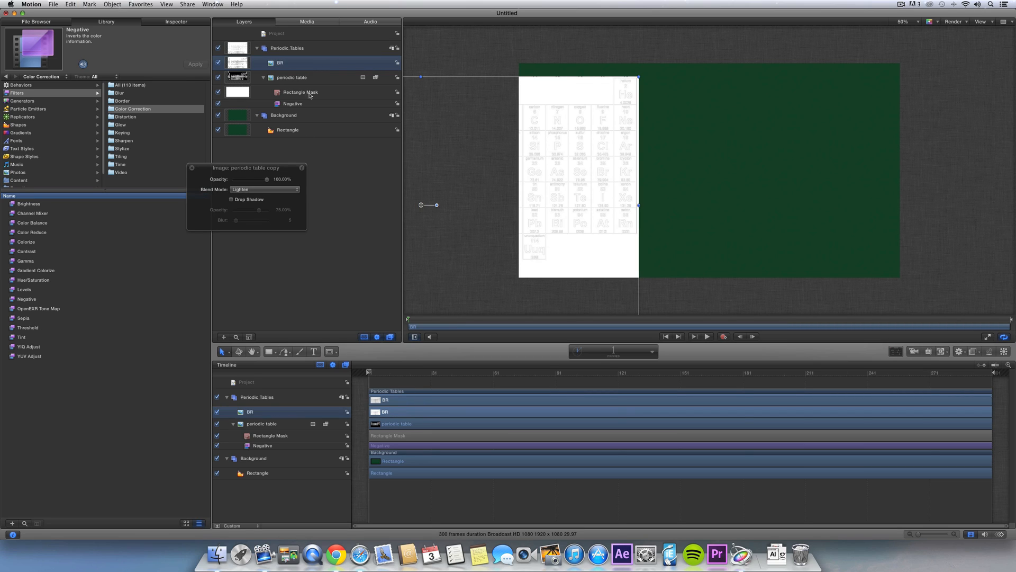
- Draw a Rectangle Mask tightly around the Br cell
{"action": "left_click", "coordinate": [328, 352]}
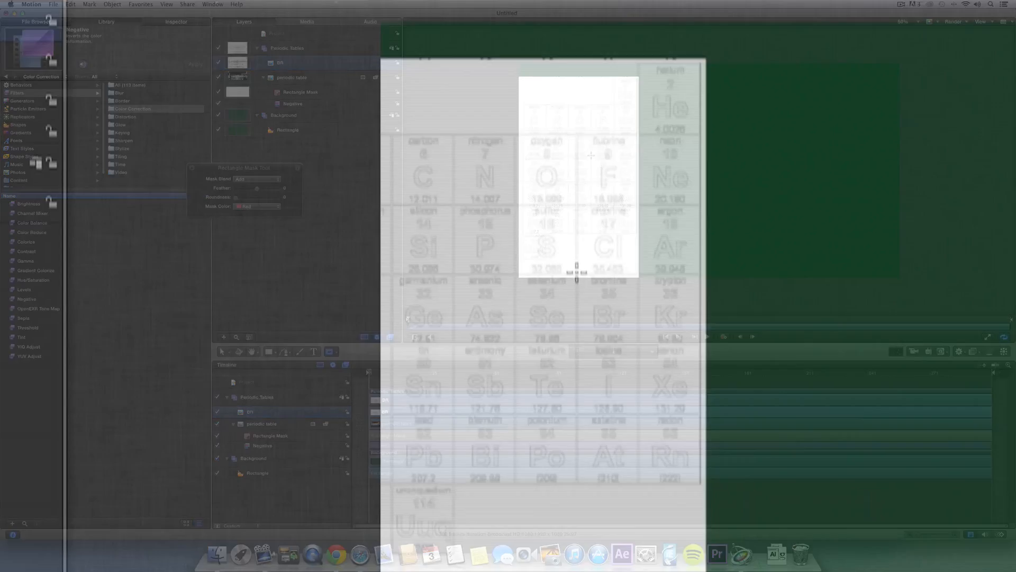
{"action": "left_click_drag", "start_coordinate": [591, 155], "coordinate": [615, 183]}
{"action": "left_click_drag", "start_coordinate": [627, 337], "coordinate": [625, 336]}
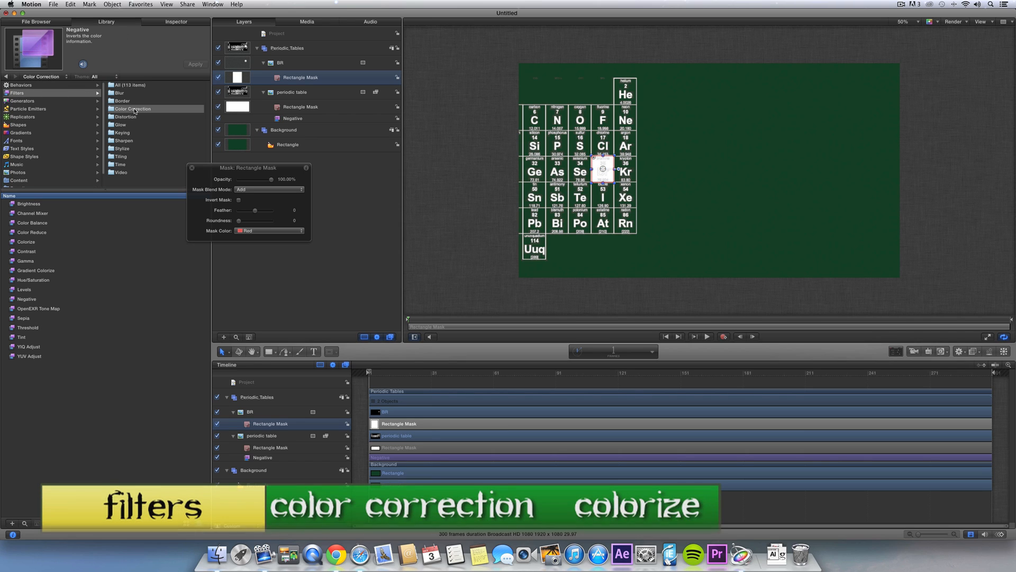
- Apply the Colorize filter to the BR layer
{"action": "left_click", "coordinate": [27, 242]}
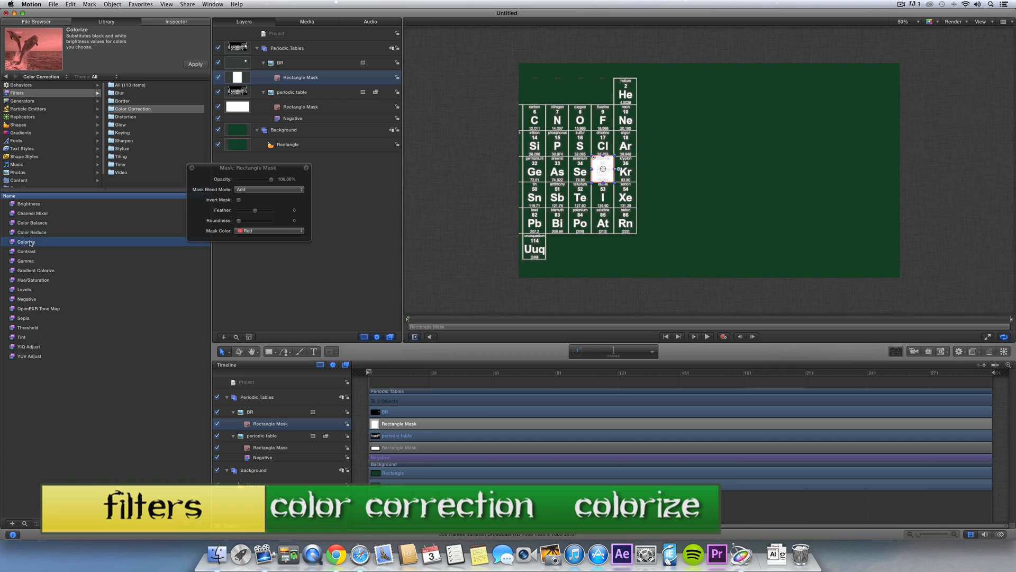
{"action": "left_click_drag", "start_coordinate": [26, 244], "coordinate": [309, 67]}
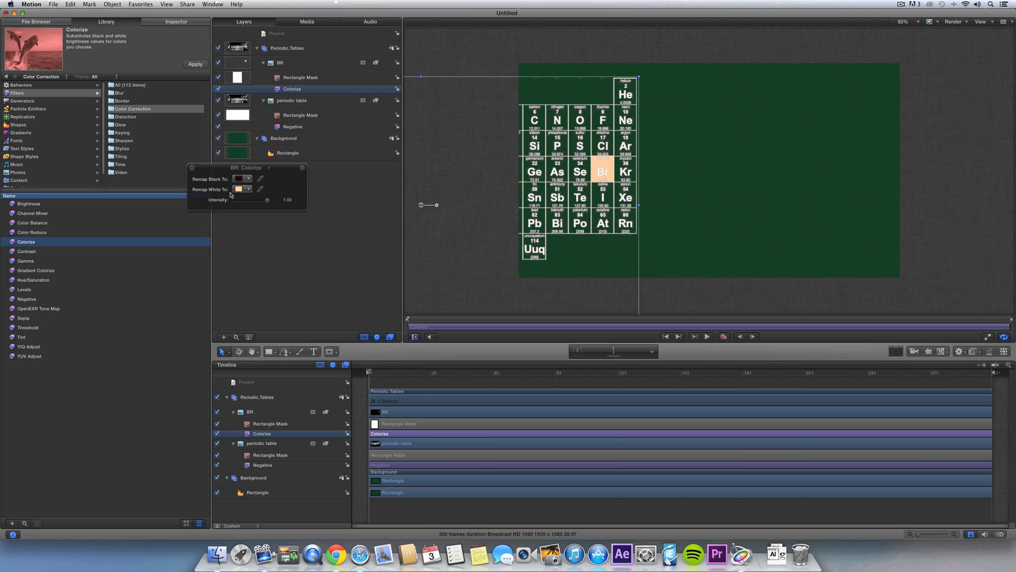
{"action": "left_click_drag", "start_coordinate": [247, 175], "coordinate": [330, 215]}
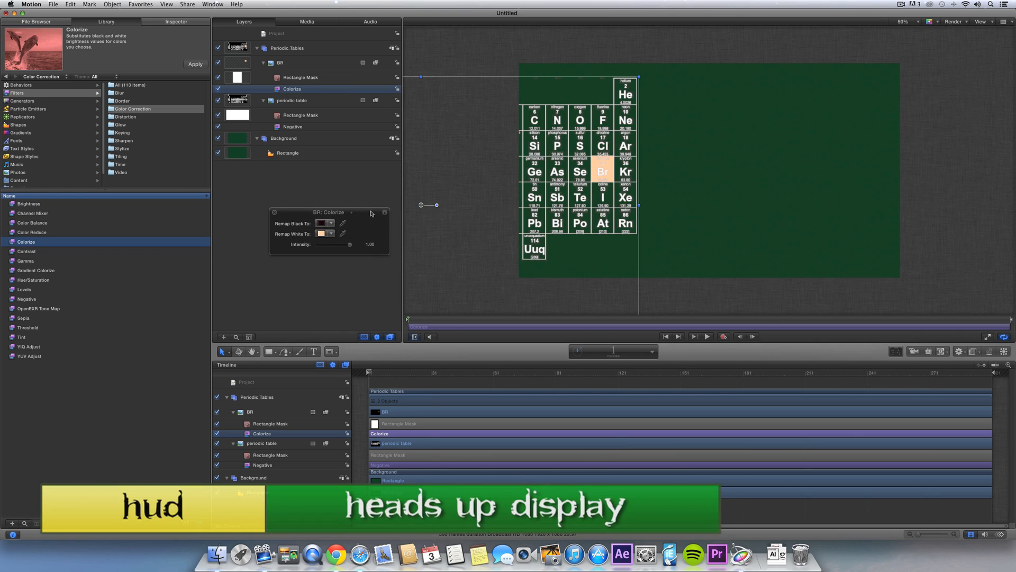
{"action": "left_click_drag", "start_coordinate": [372, 213], "coordinate": [352, 207]}
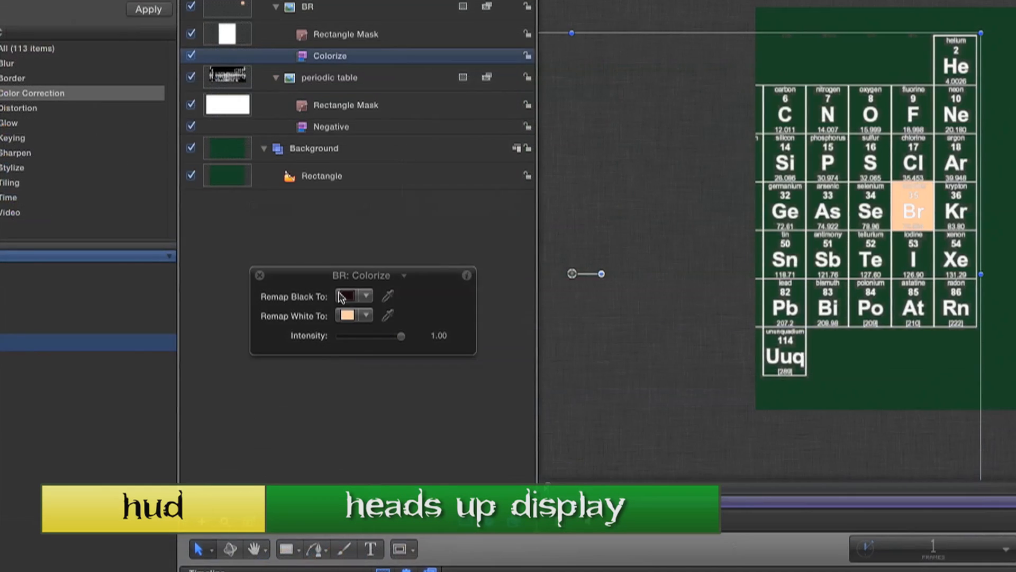
- Set Colorize Remap Black to white and Remap White to a dark pure green
{"action": "left_click", "coordinate": [300, 216]}
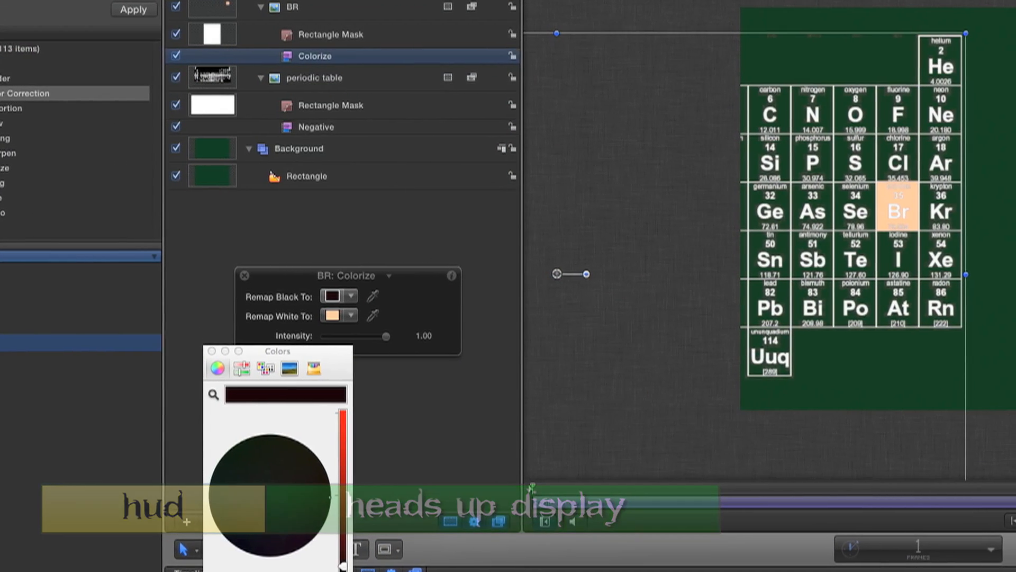
{"action": "left_click_drag", "start_coordinate": [349, 556], "coordinate": [347, 412]}
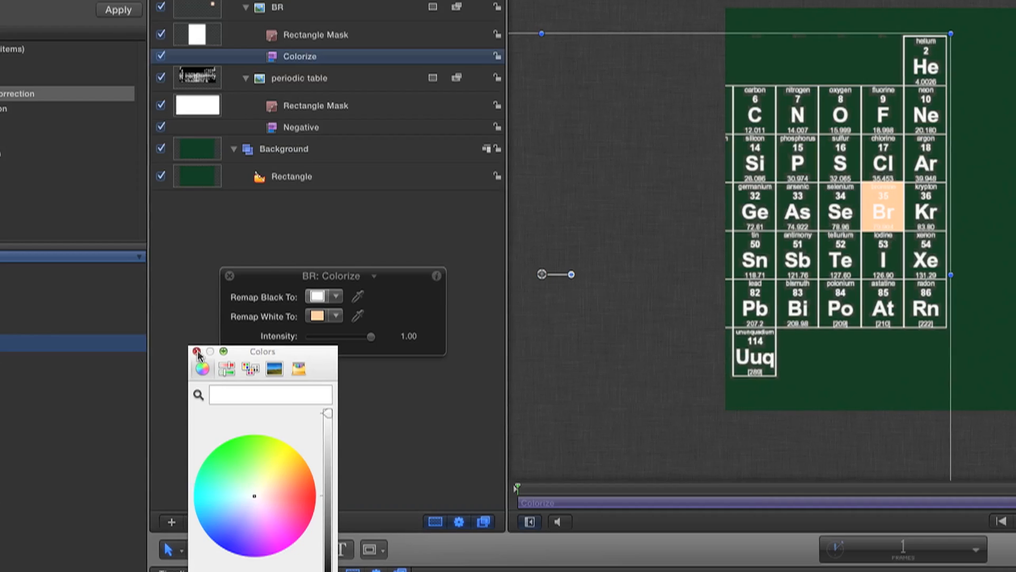
{"action": "left_click", "coordinate": [201, 351]}
{"action": "left_click", "coordinate": [321, 316]}
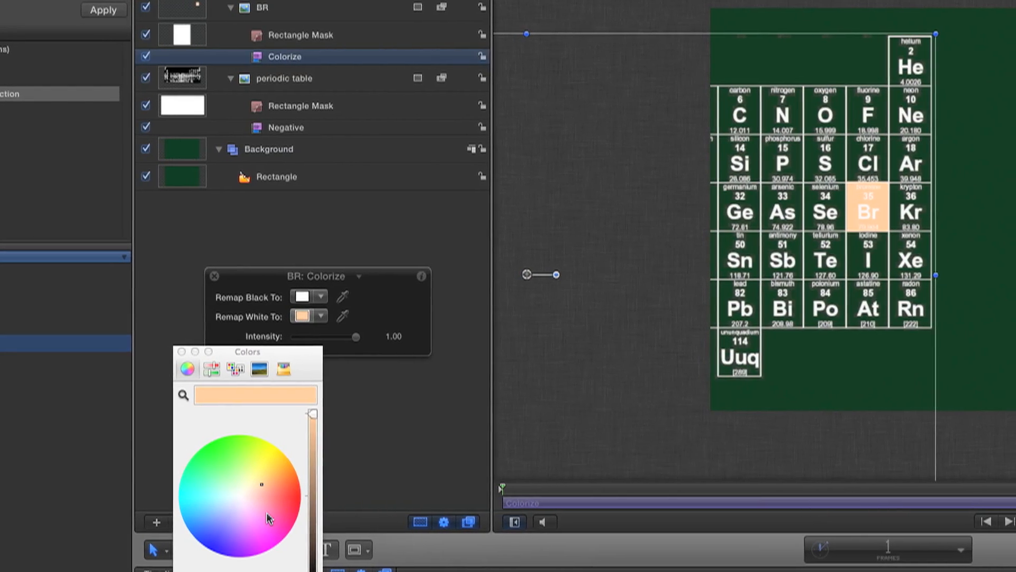
{"action": "left_click_drag", "start_coordinate": [265, 483], "coordinate": [221, 459]}
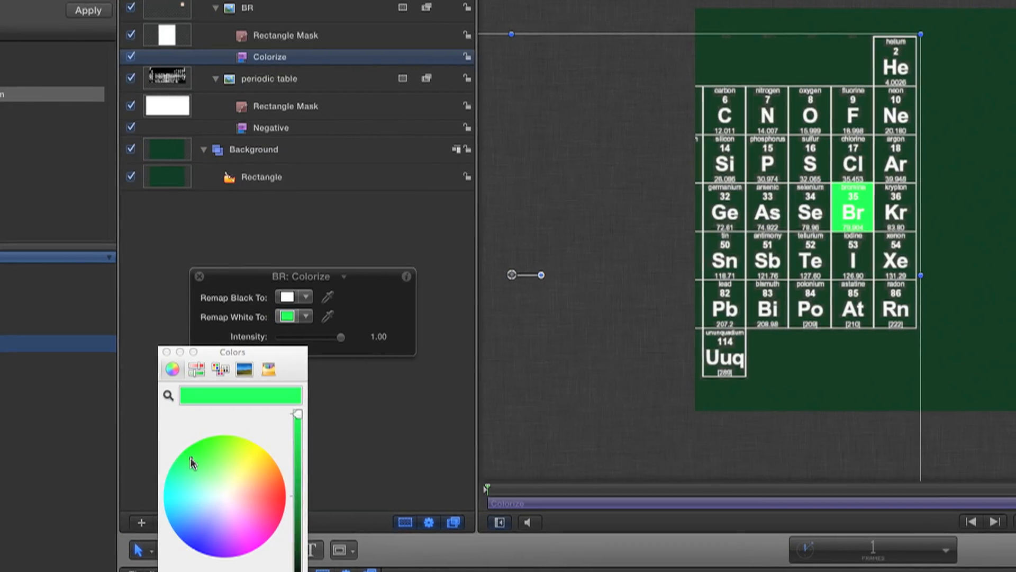
{"action": "left_click_drag", "start_coordinate": [300, 495], "coordinate": [299, 507]}
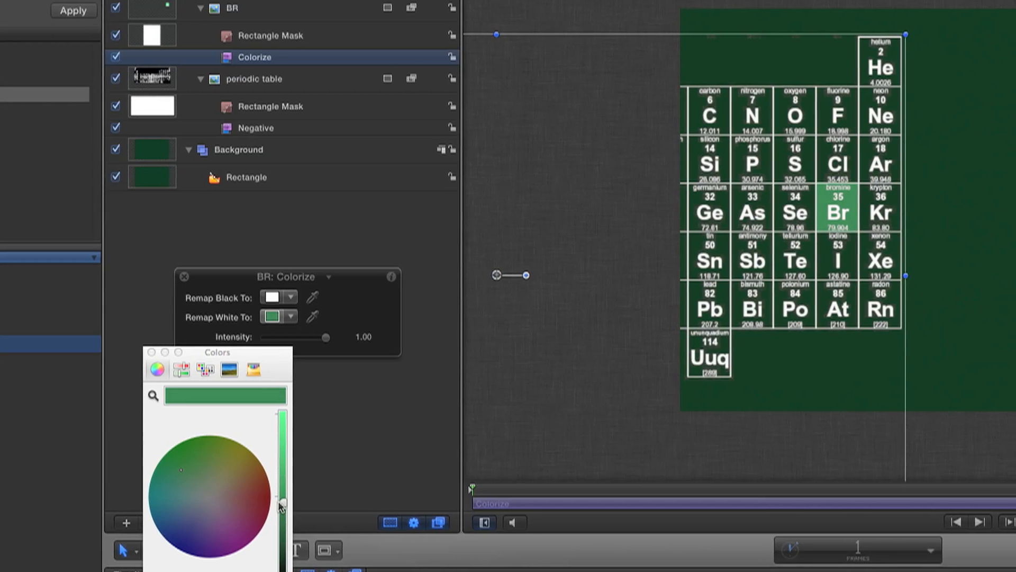
{"action": "left_click_drag", "start_coordinate": [191, 466], "coordinate": [187, 464]}
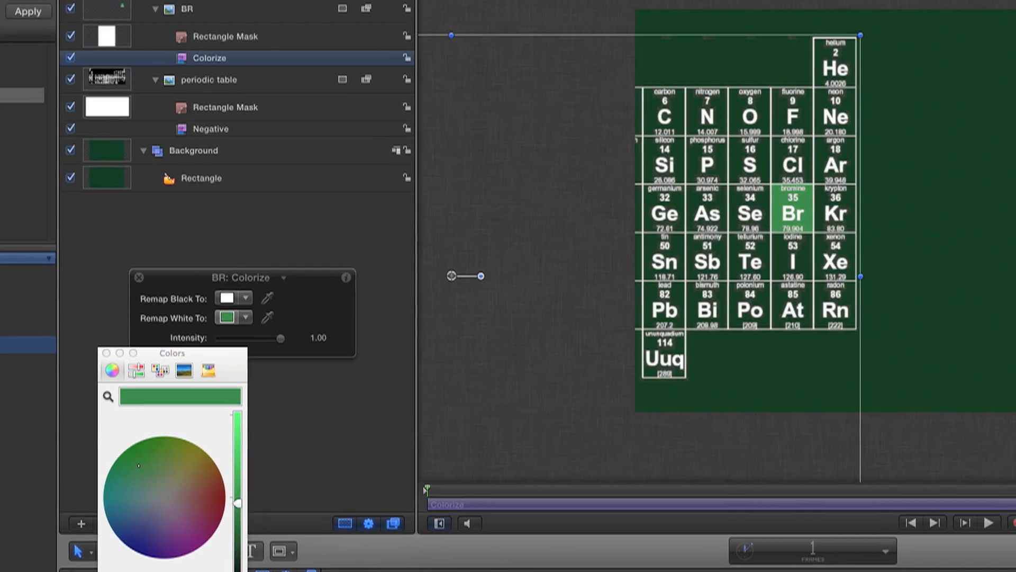
{"action": "key", "text": "super+Tab"}
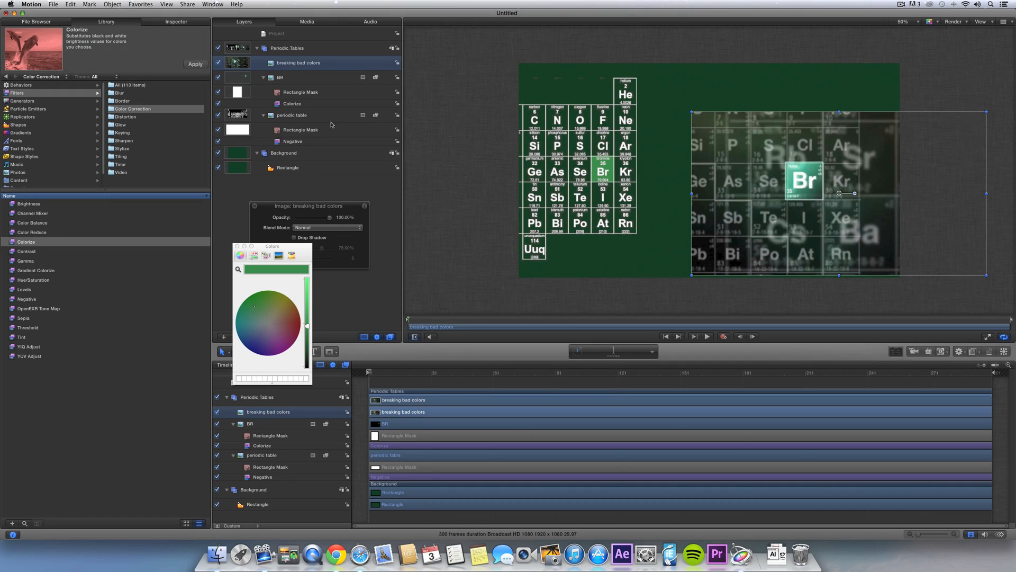
- Set the BR layer's Colorize Remap White to the reference image's teal
{"action": "left_click", "coordinate": [297, 79]}
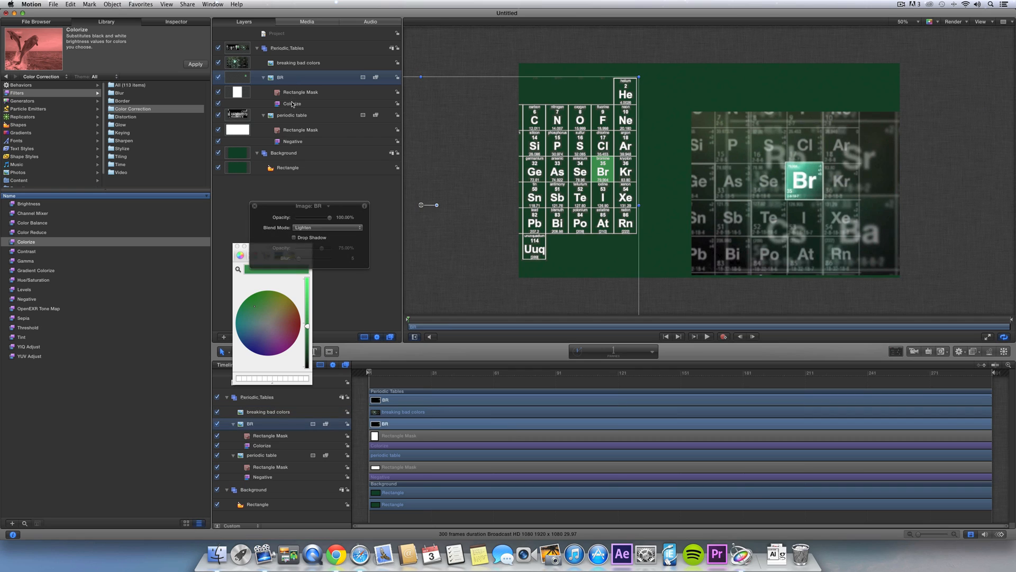
{"action": "left_click", "coordinate": [292, 104]}
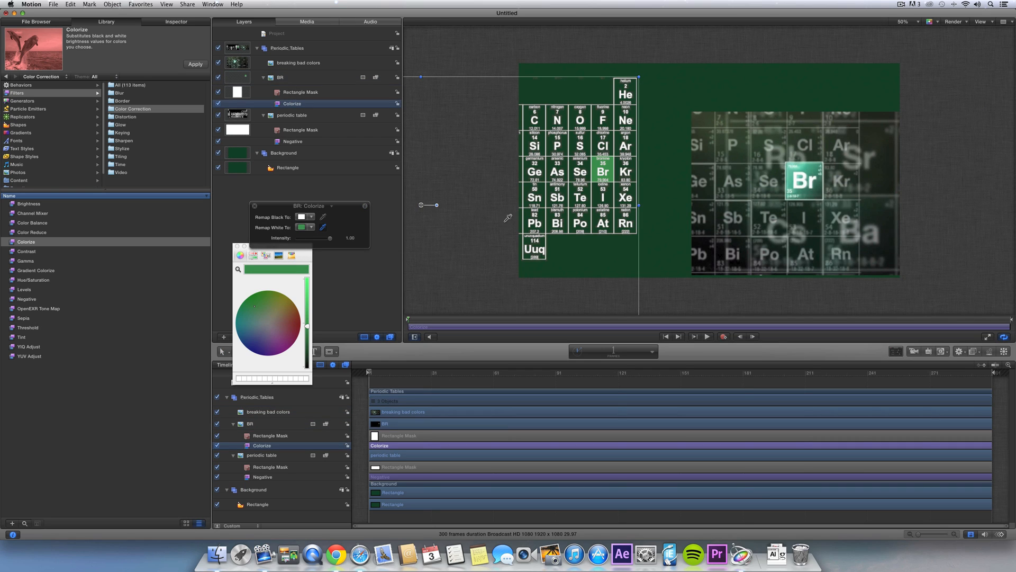
{"action": "left_click", "coordinate": [805, 168]}
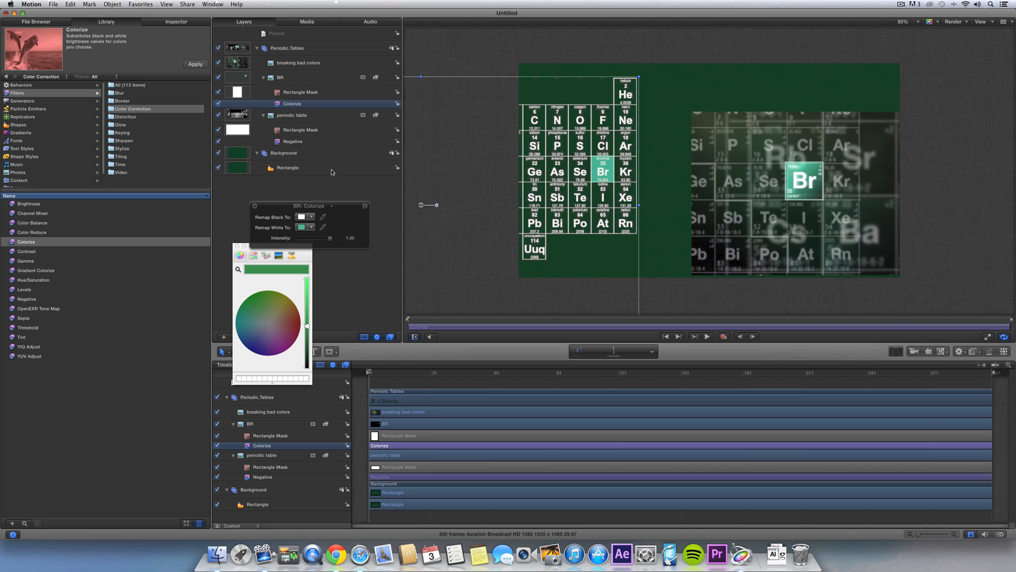
- Delete the 'breaking bad colors' reference layer
{"action": "left_click", "coordinate": [321, 190]}
{"action": "left_click", "coordinate": [294, 63]}
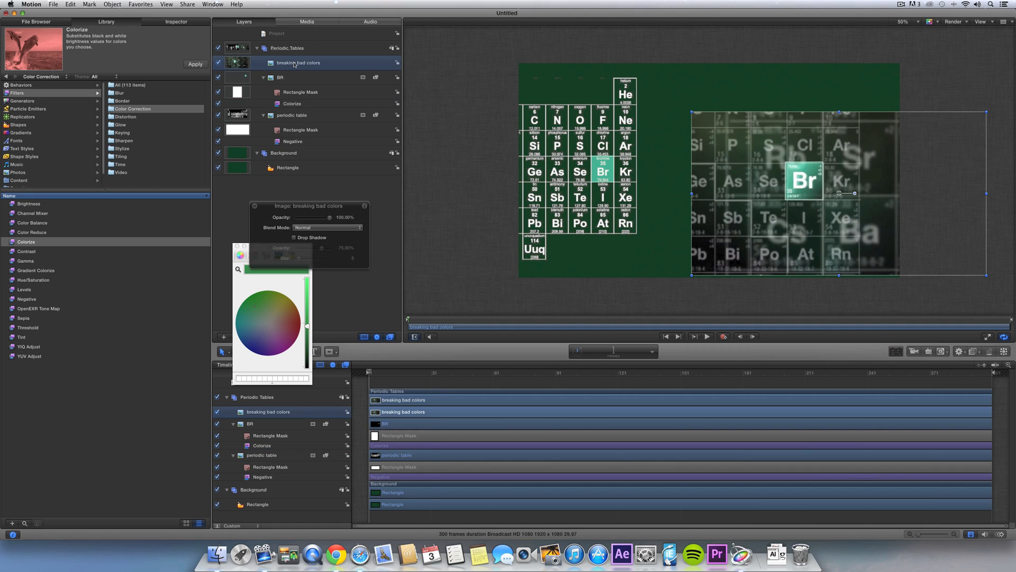
{"action": "key", "text": "Delete"}
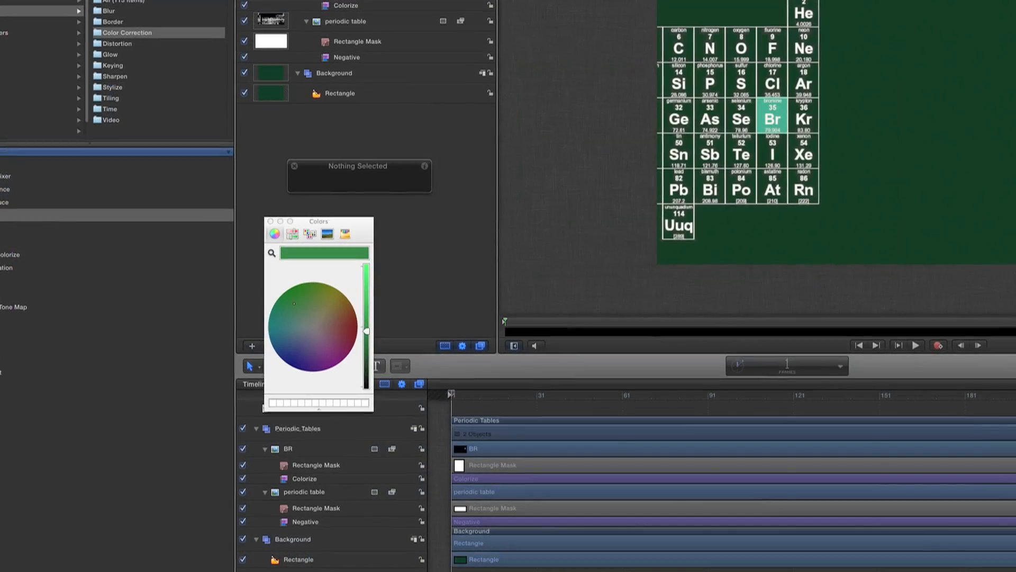
- Select the Br tile and nudge it, undoing so it stays exactly over Br
{"action": "left_click", "coordinate": [608, 171]}
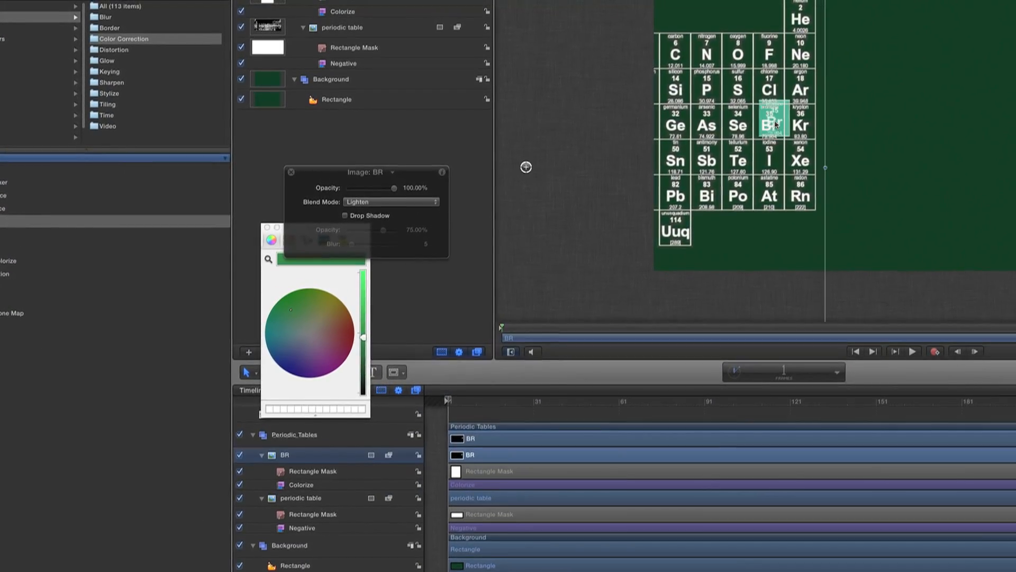
{"action": "left_click_drag", "start_coordinate": [776, 125], "coordinate": [792, 128]}
{"action": "left_click_drag", "start_coordinate": [544, 169], "coordinate": [527, 186]}
{"action": "key", "text": "super+z"}
{"action": "key", "text": "super+z"}
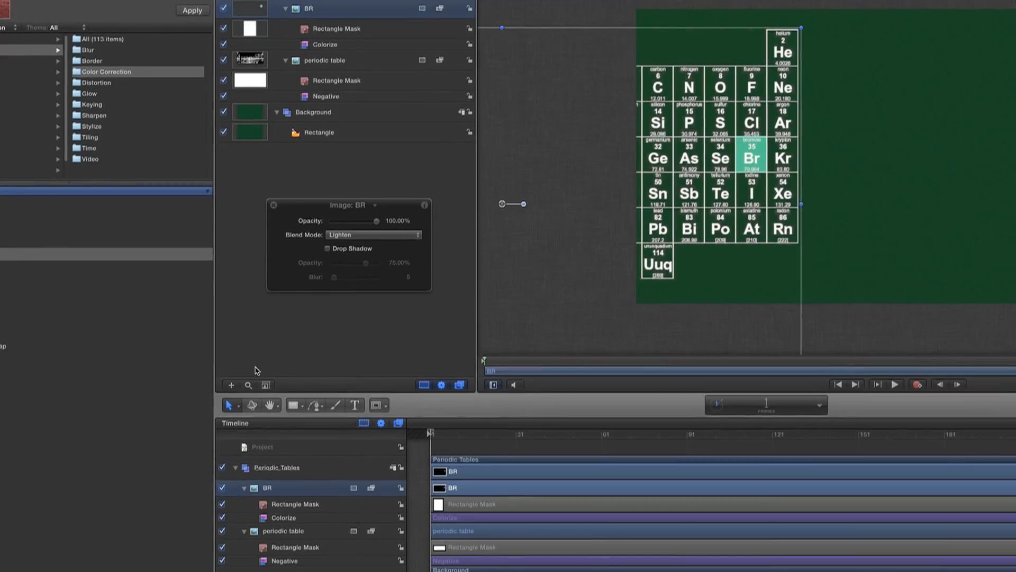
- Drag the BR layer's anchor point onto the Br cell in Anchor Point mode
{"action": "left_click", "coordinate": [229, 406]}
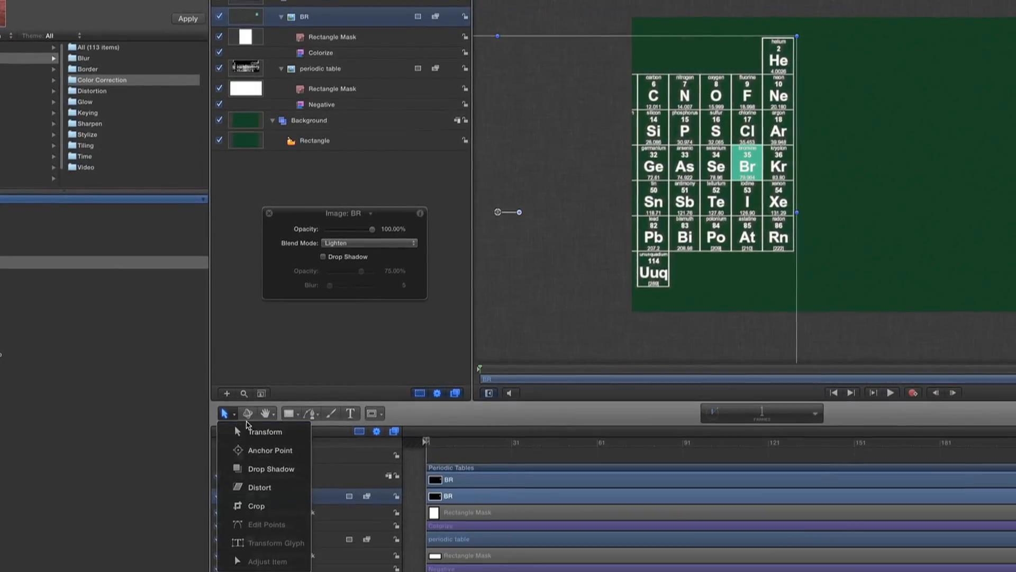
{"action": "left_click", "coordinate": [262, 450]}
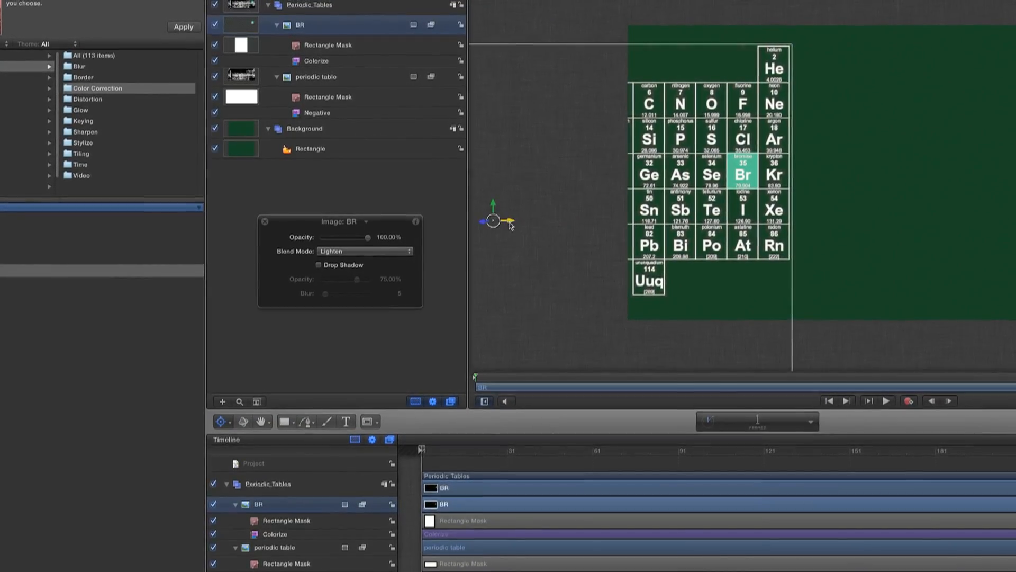
{"action": "left_click_drag", "start_coordinate": [511, 225], "coordinate": [745, 182]}
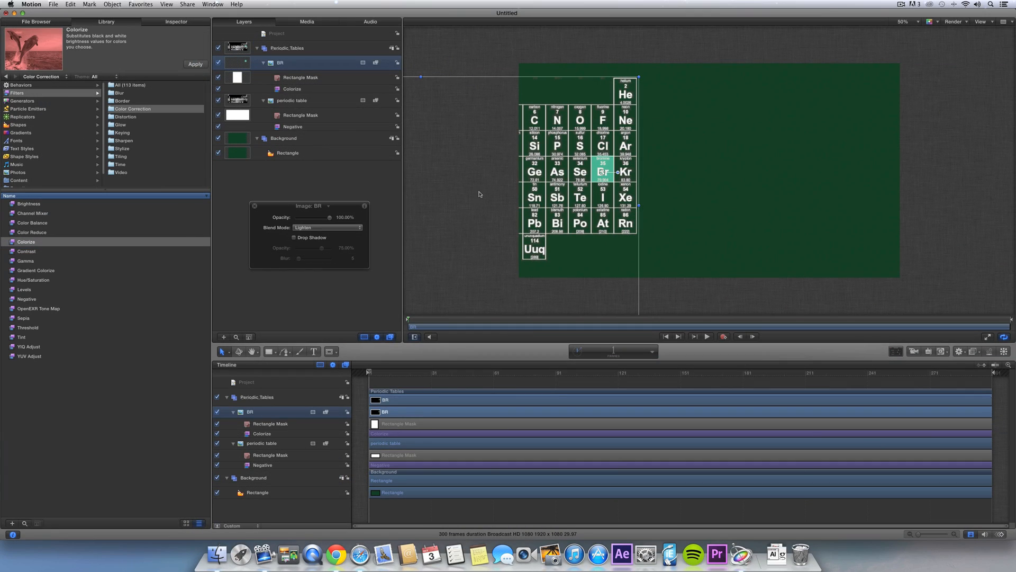
{"action": "left_click", "coordinate": [337, 176]}
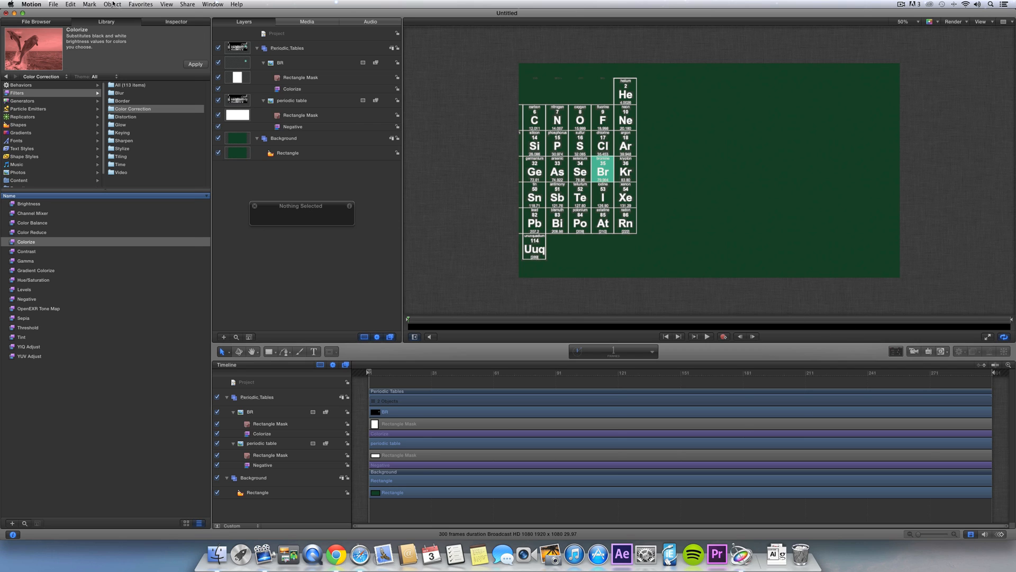
- Add a camera, convert the groups to 3D, and dolly it close into the table
{"action": "left_click", "coordinate": [112, 4]}
{"action": "left_click", "coordinate": [112, 28]}
{"action": "left_click", "coordinate": [578, 65]}
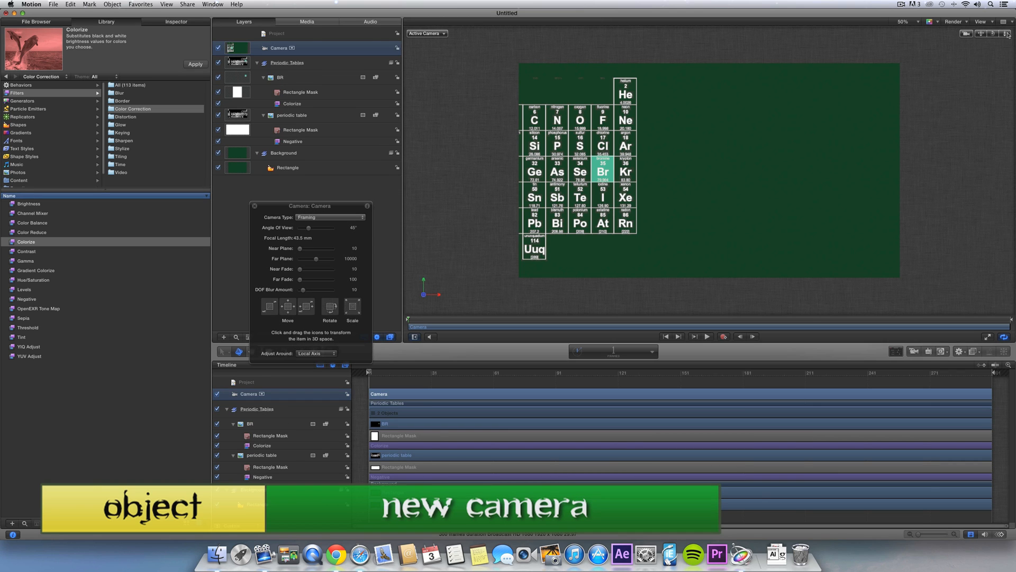
{"action": "left_click_drag", "start_coordinate": [1007, 34], "coordinate": [984, 34]}
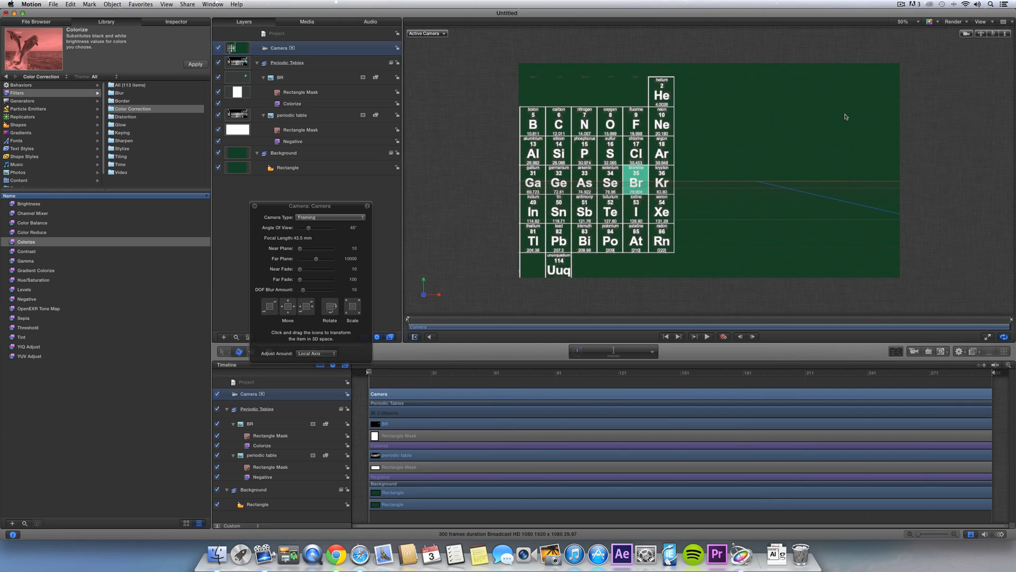
{"action": "left_click_drag", "start_coordinate": [1008, 34], "coordinate": [1007, 13]}
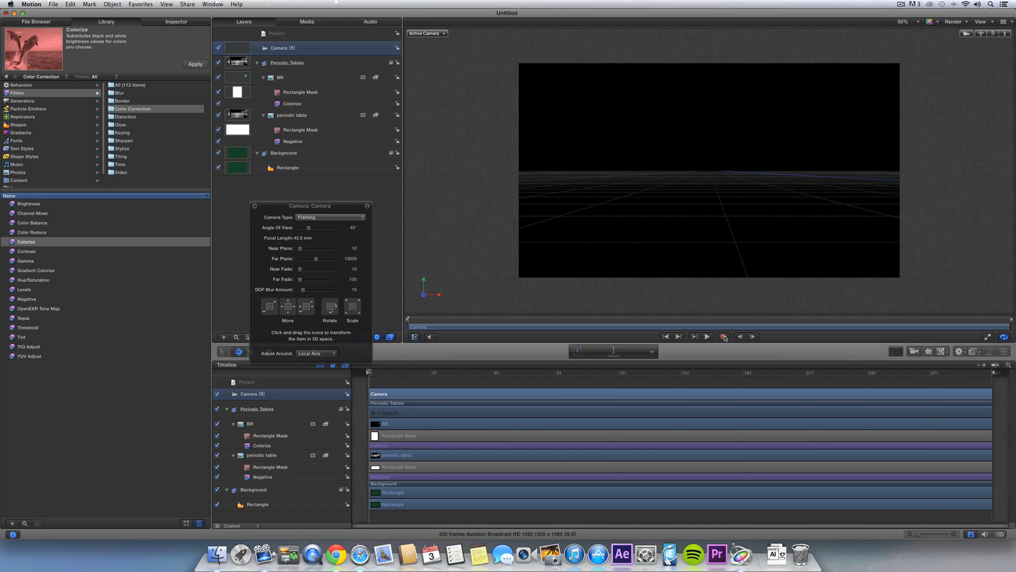
- Record a camera keyframe at frame 109 pulling back to reveal the Br block, then preview
{"action": "left_click", "coordinate": [724, 337]}
{"action": "left_click_drag", "start_coordinate": [428, 320], "coordinate": [626, 319]}
{"action": "left_click_drag", "start_coordinate": [1010, 36], "coordinate": [966, 33]}
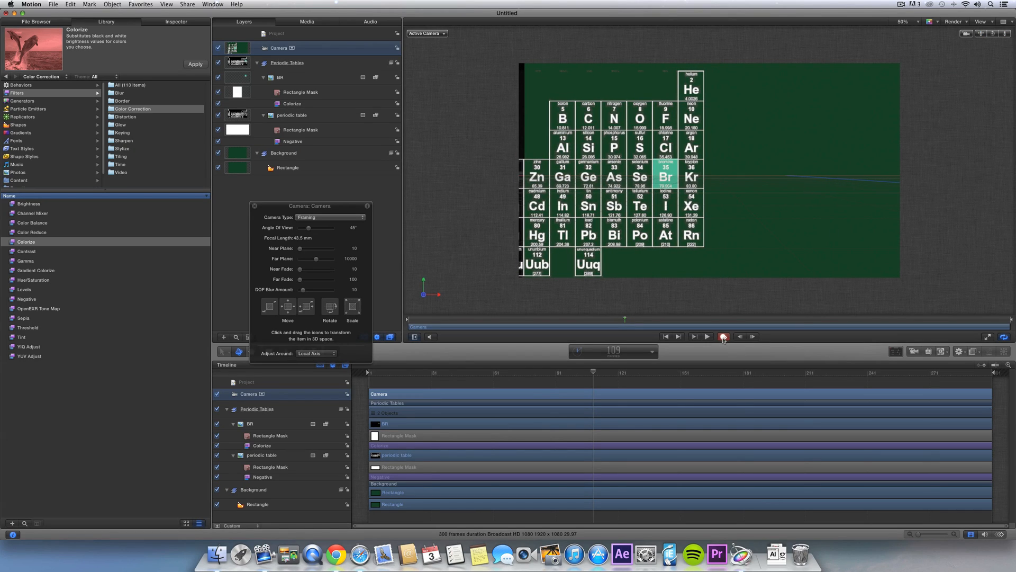
{"action": "left_click", "coordinate": [723, 338]}
{"action": "left_click_drag", "start_coordinate": [567, 319], "coordinate": [368, 318]}
{"action": "key", "text": "space"}
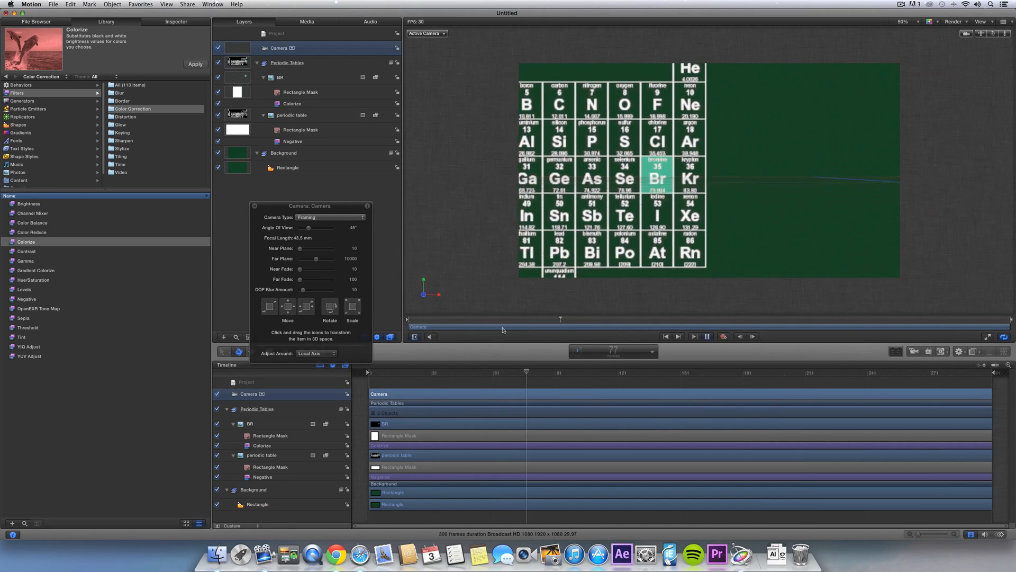
{"action": "key", "text": "space"}
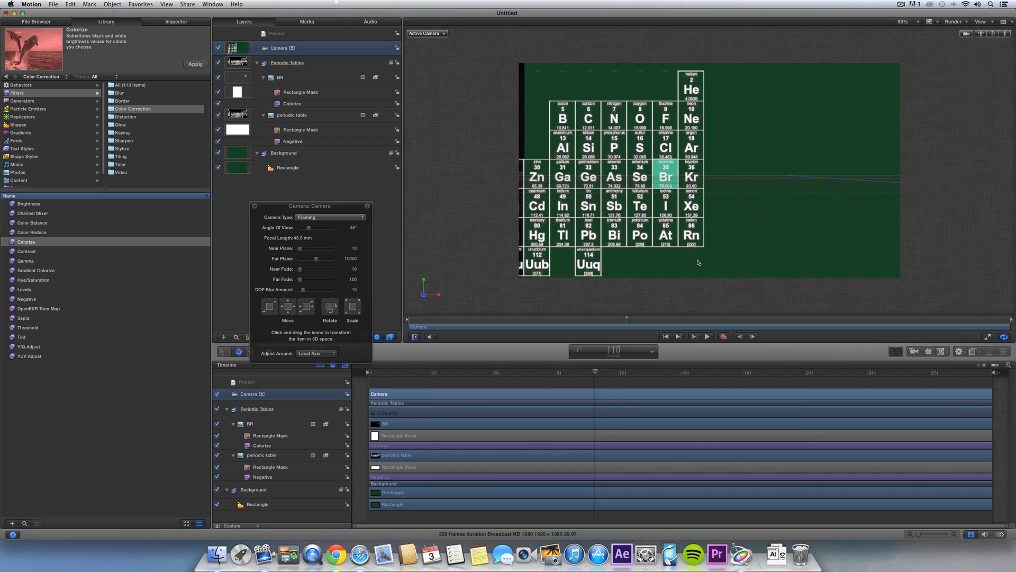
- Drag the camera's end keyframes to frame 157 and play the slower move
{"action": "key", "text": "super+8"}
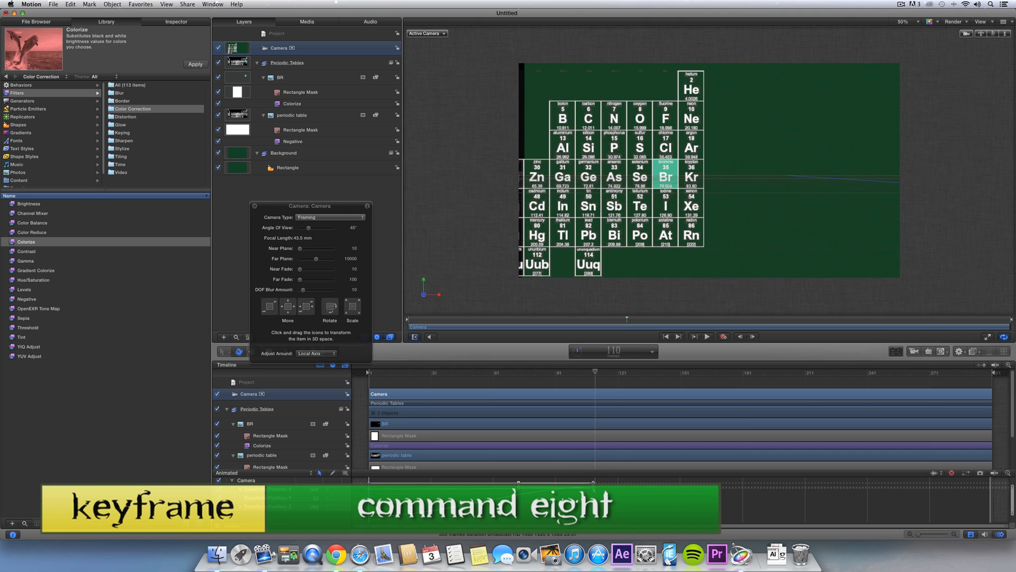
{"action": "left_click_drag", "start_coordinate": [594, 488], "coordinate": [754, 486]}
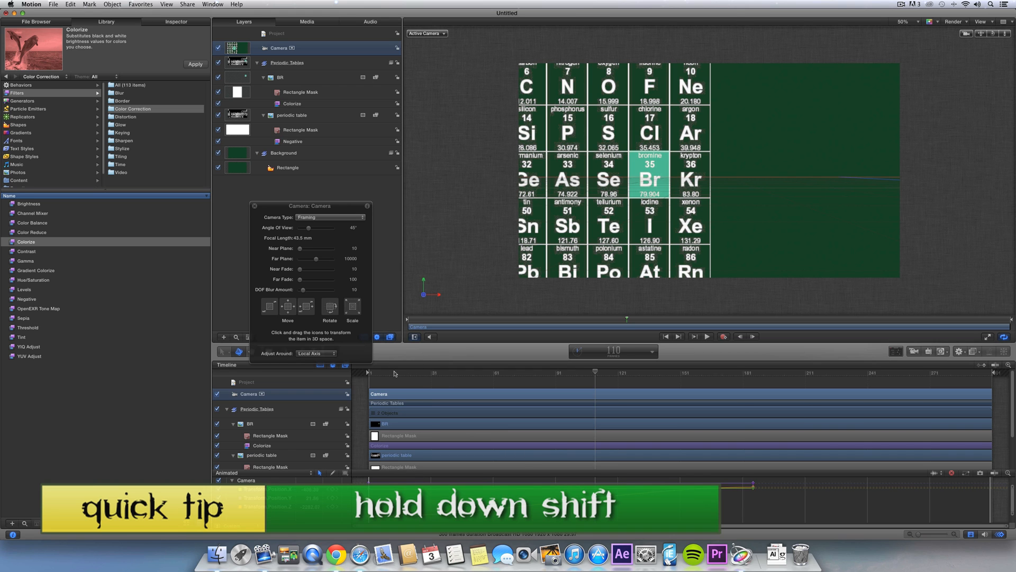
{"action": "key", "text": "Home"}
{"action": "key", "text": "space"}
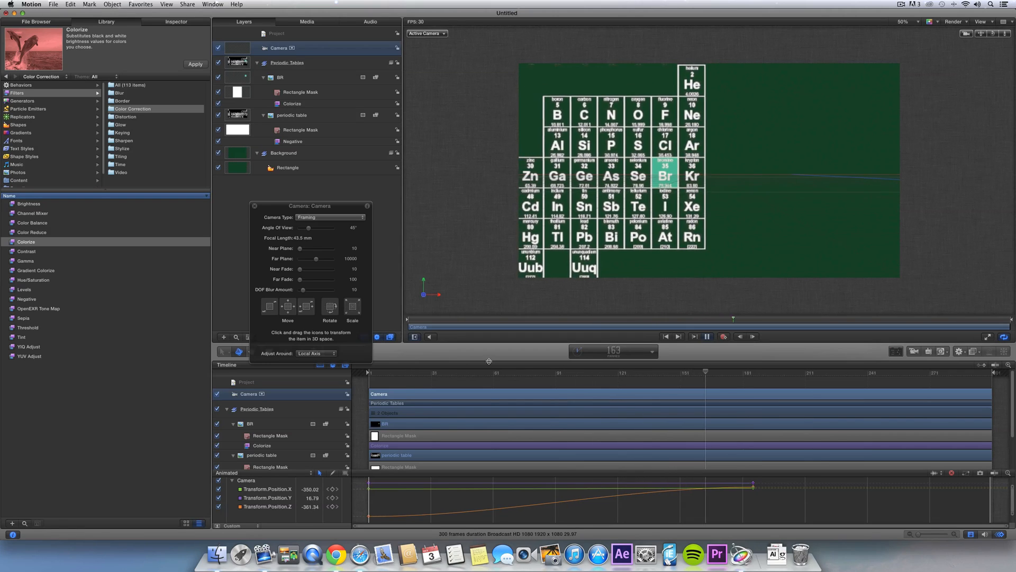
{"action": "key", "text": "space"}
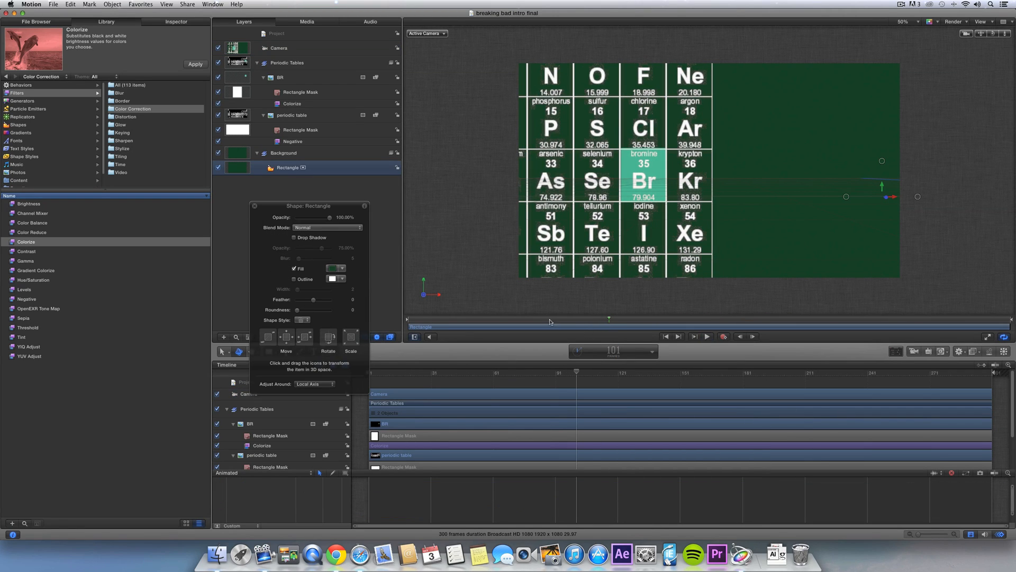
- Keyframe the BR tile's opacity at 0%, rising to 100% at frame 93
{"action": "left_click_drag", "start_coordinate": [549, 322], "coordinate": [599, 320]}
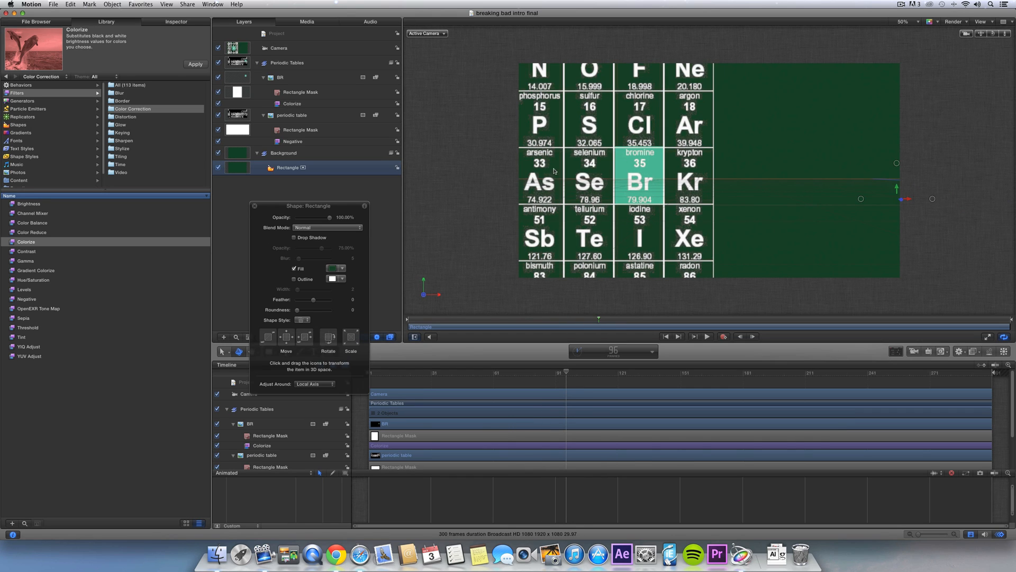
{"action": "left_click", "coordinate": [640, 193]}
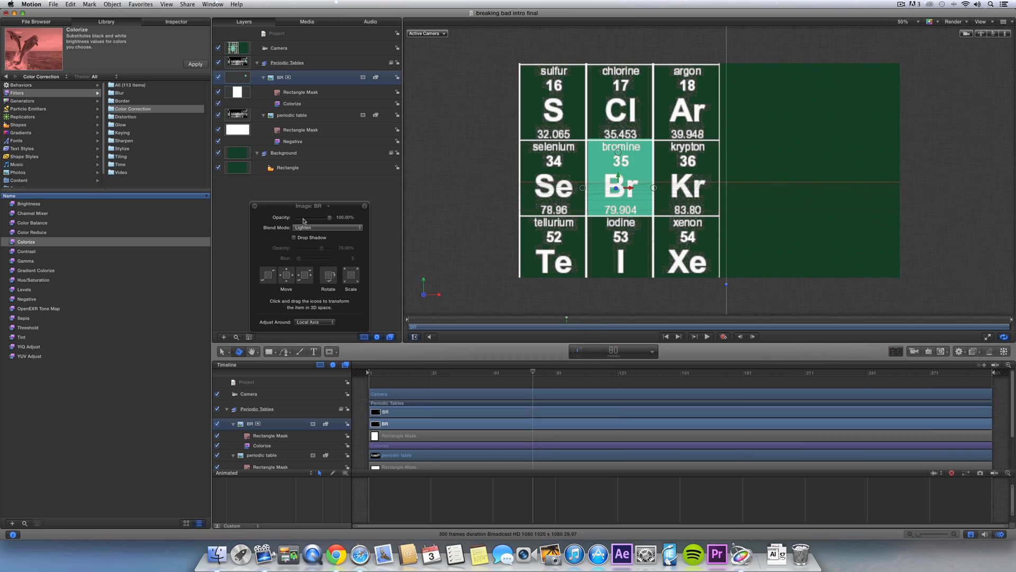
{"action": "left_click_drag", "start_coordinate": [304, 221], "coordinate": [275, 221]}
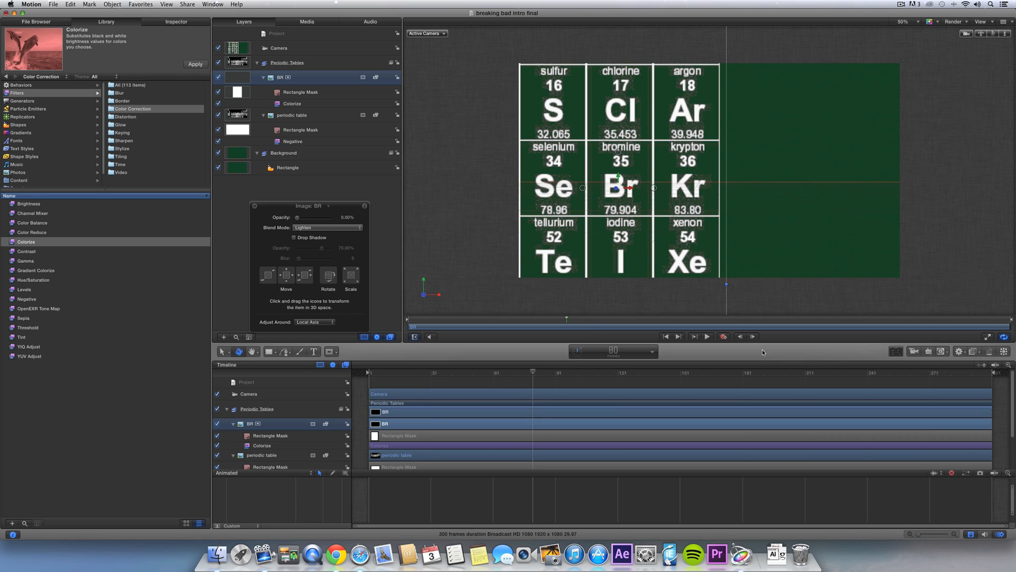
{"action": "left_click", "coordinate": [724, 337]}
{"action": "left_click_drag", "start_coordinate": [574, 324], "coordinate": [596, 319]}
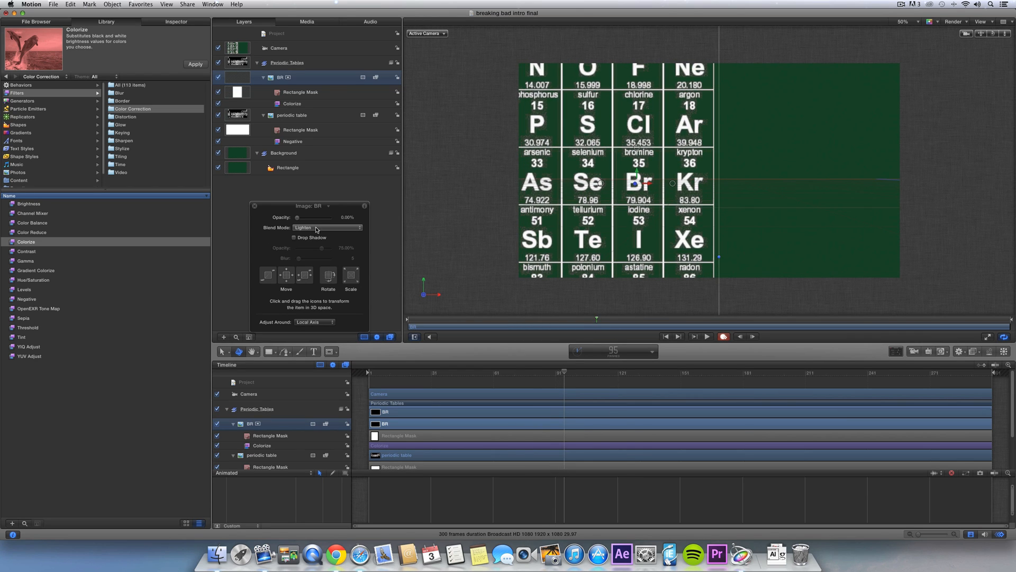
{"action": "left_click_drag", "start_coordinate": [319, 217], "coordinate": [337, 217]}
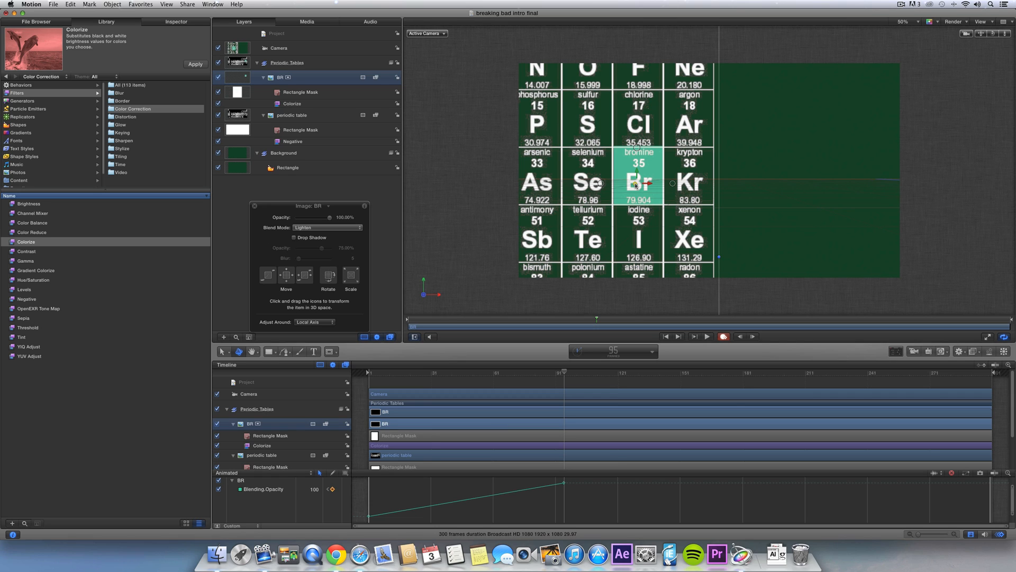
{"action": "left_click_drag", "start_coordinate": [636, 185], "coordinate": [640, 186]}
{"action": "key", "text": "super+z"}
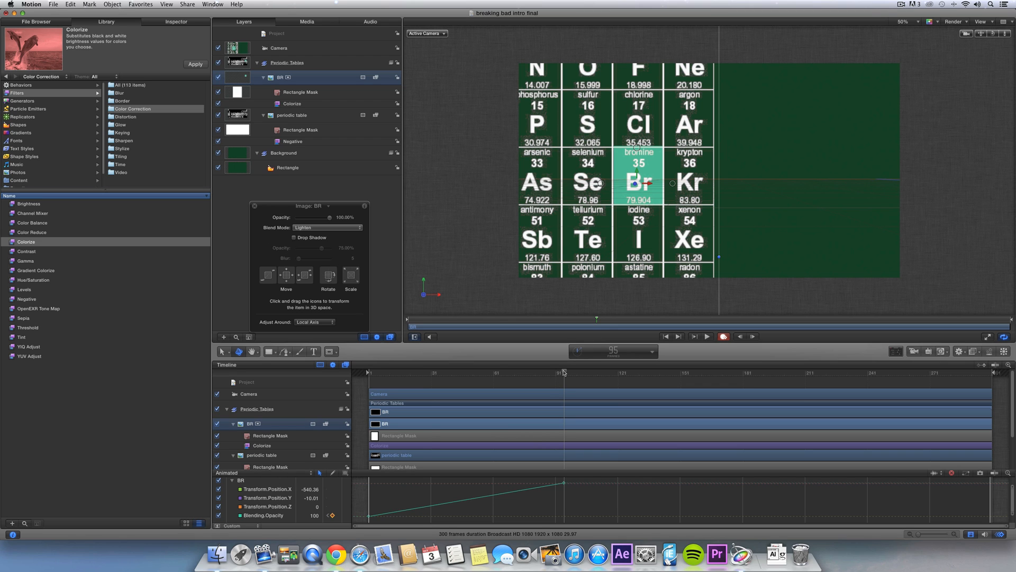
- At frame 64, push the Br tile slightly forward to Position Z 8 and preview the fade
{"action": "left_click_drag", "start_coordinate": [564, 373], "coordinate": [532, 374]}
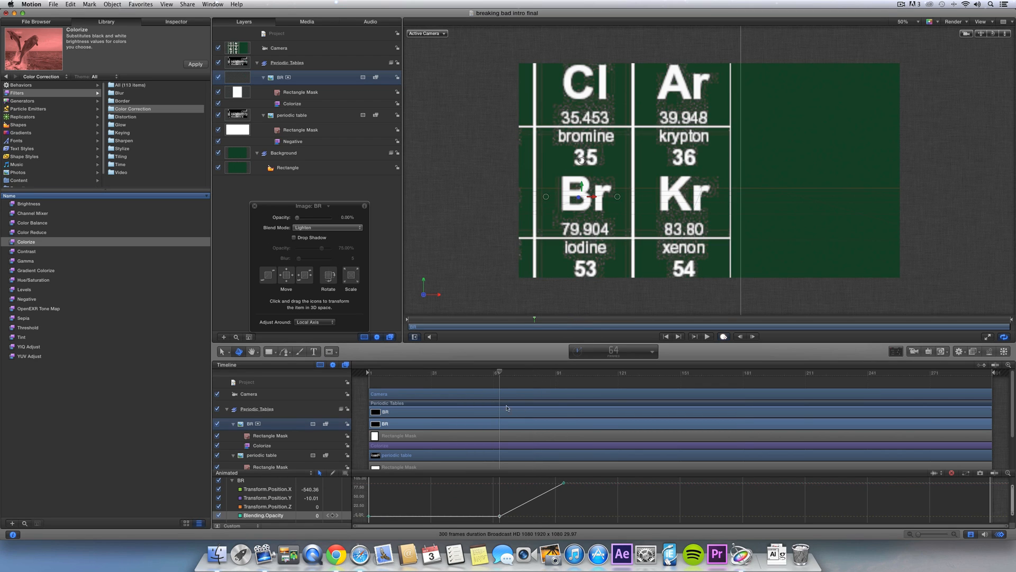
{"action": "mouse_move", "coordinate": [500, 373]}
{"action": "left_mouse_down"}
{"action": "mouse_move", "coordinate": [492, 374]}
{"action": "mouse_move", "coordinate": [554, 369]}
{"action": "mouse_move", "coordinate": [499, 381]}
{"action": "left_mouse_up"}
{"action": "left_click_drag", "start_coordinate": [274, 280], "coordinate": [271, 284]}
{"action": "left_click_drag", "start_coordinate": [508, 374], "coordinate": [499, 374]}
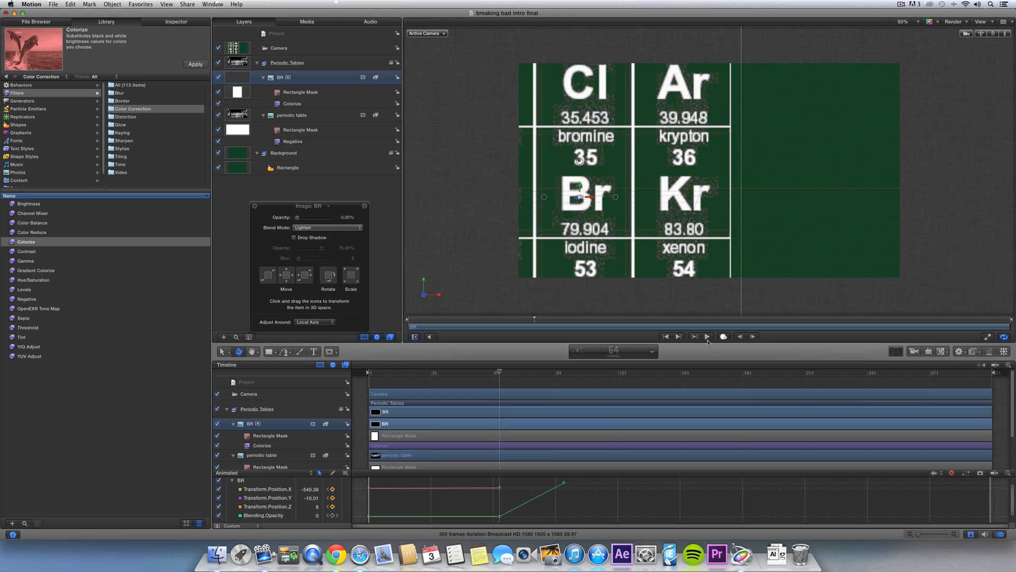
{"action": "left_click", "coordinate": [347, 53]}
{"action": "left_click", "coordinate": [752, 373]}
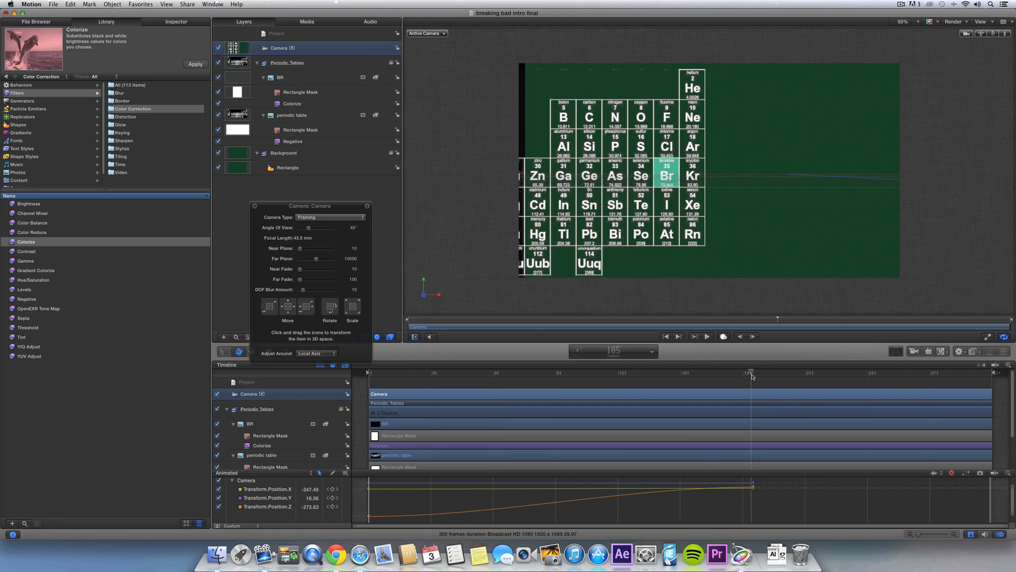
- At the camera's last keyframe, push the Br tile toward the viewer to Position Z 969
{"action": "left_click_drag", "start_coordinate": [752, 376], "coordinate": [755, 375]}
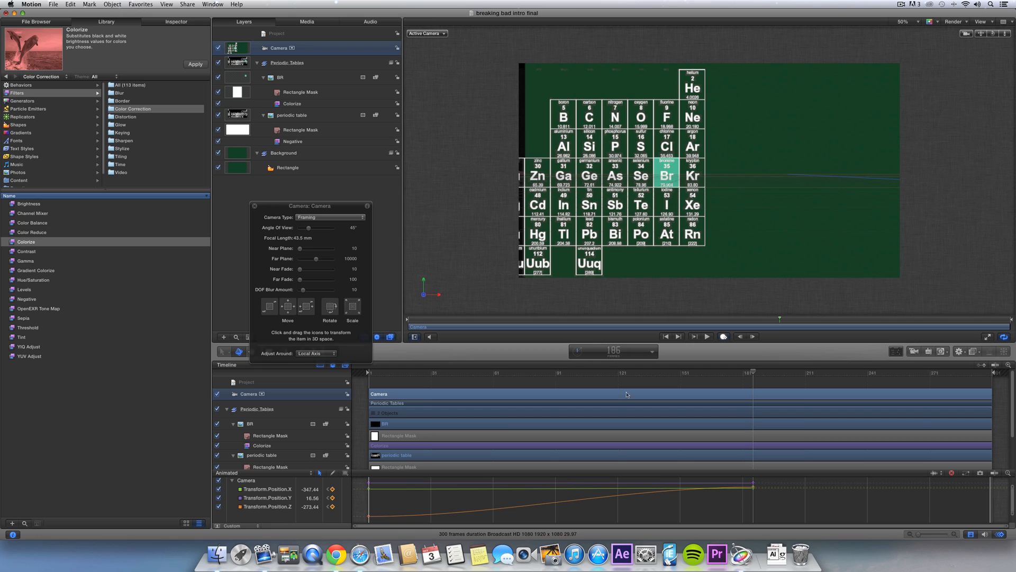
{"action": "left_click", "coordinate": [320, 79]}
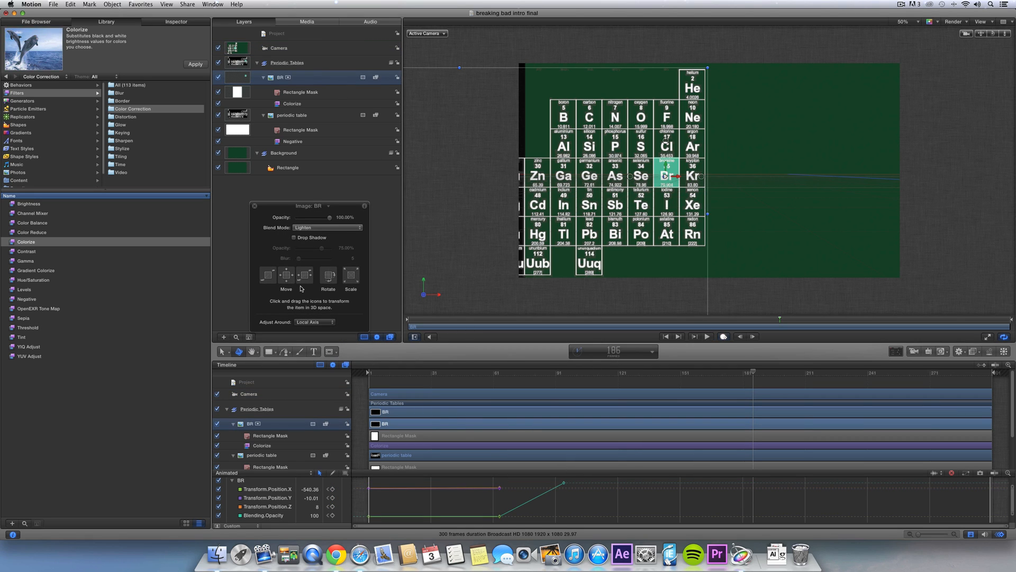
{"action": "left_click_drag", "start_coordinate": [274, 278], "coordinate": [150, 433]}
{"action": "left_click_drag", "start_coordinate": [700, 374], "coordinate": [483, 383]}
{"action": "key", "text": "space"}
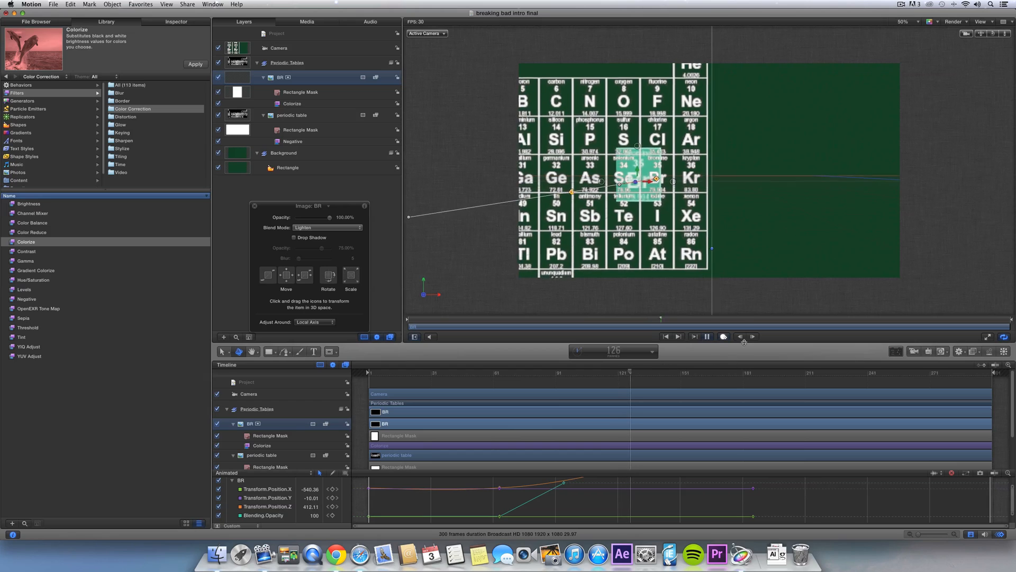
{"action": "key", "text": "space"}
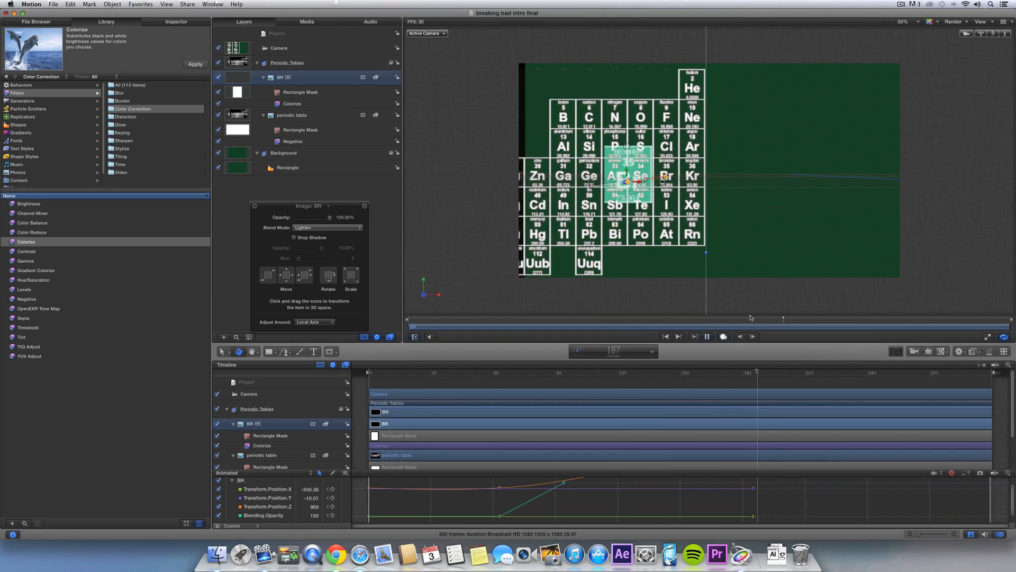
- Ease the tile's frame-186 depth keyframe, preview it, and turn off recording
{"action": "left_click_drag", "start_coordinate": [736, 372], "coordinate": [753, 373]}
{"action": "scroll", "coordinate": [769, 511], "scroll_direction": "up", "scroll_amount": 5}
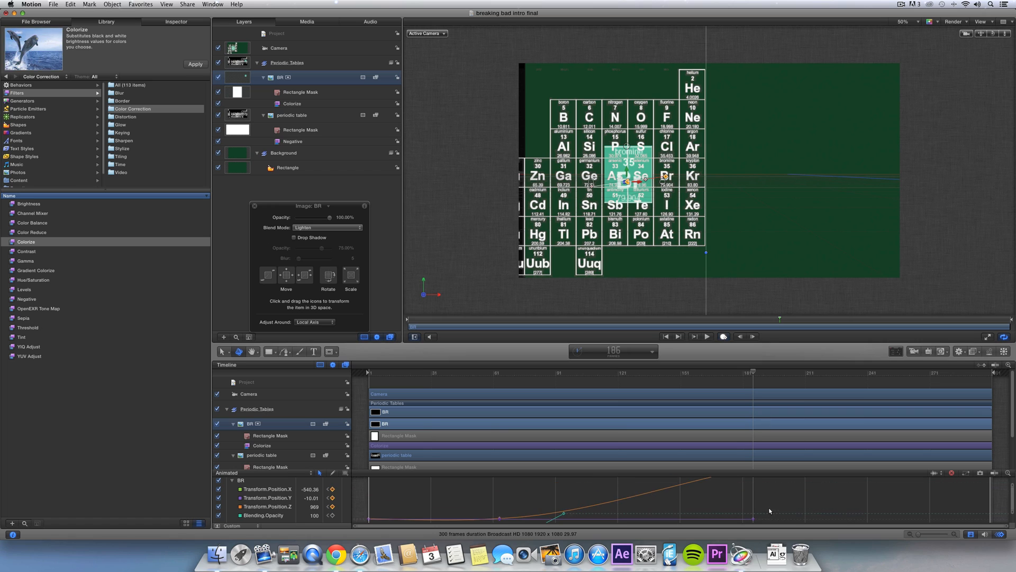
{"action": "right_click", "coordinate": [754, 500]}
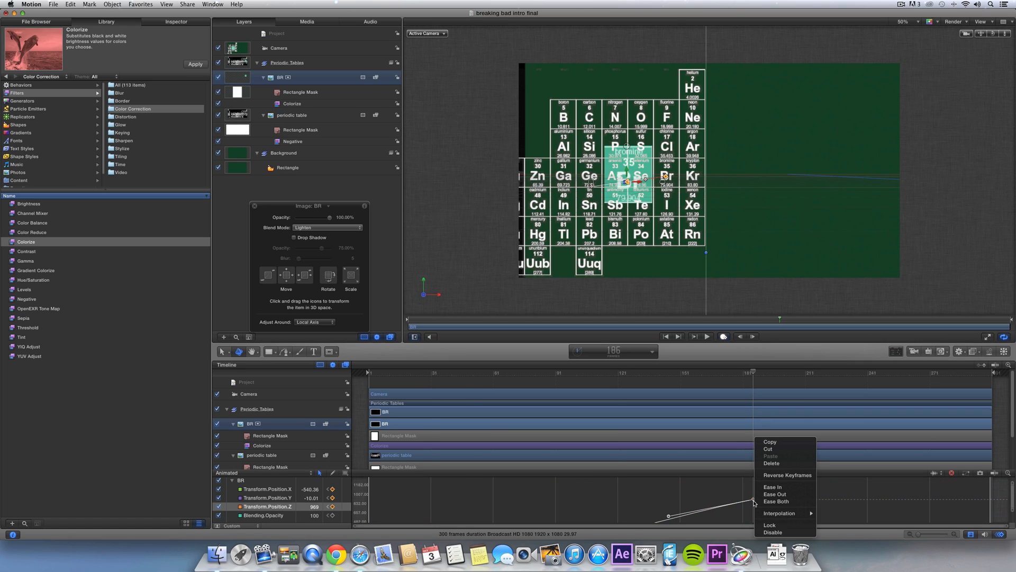
{"action": "mouse_move", "coordinate": [771, 513]}
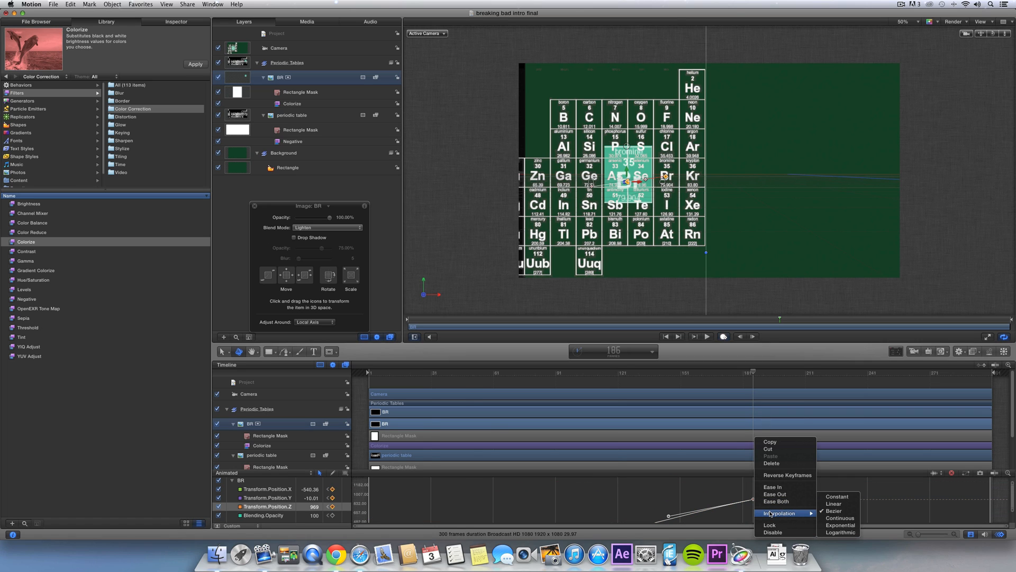
{"action": "left_click", "coordinate": [834, 518]}
{"action": "key", "text": "space"}
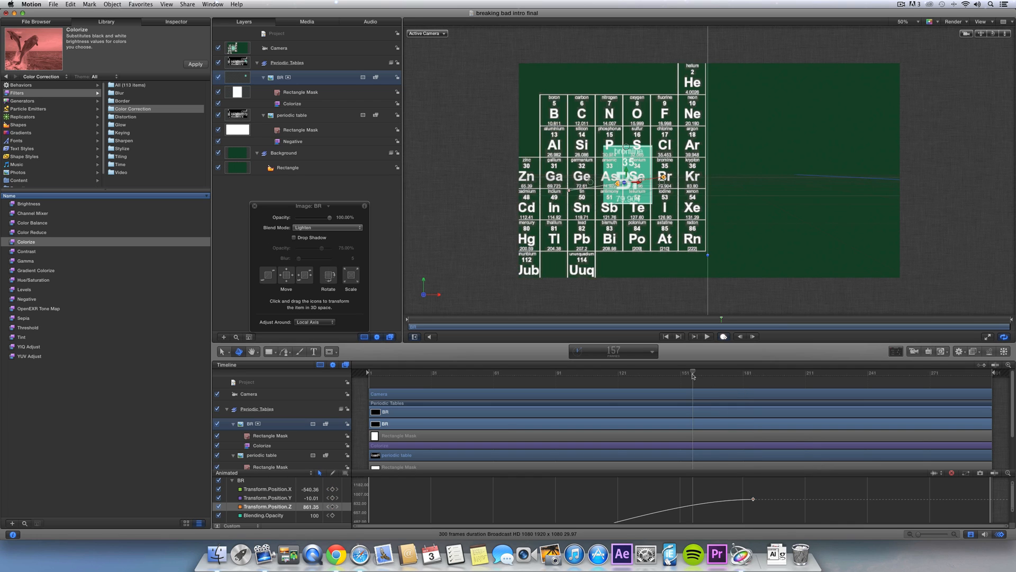
{"action": "key", "text": "space"}
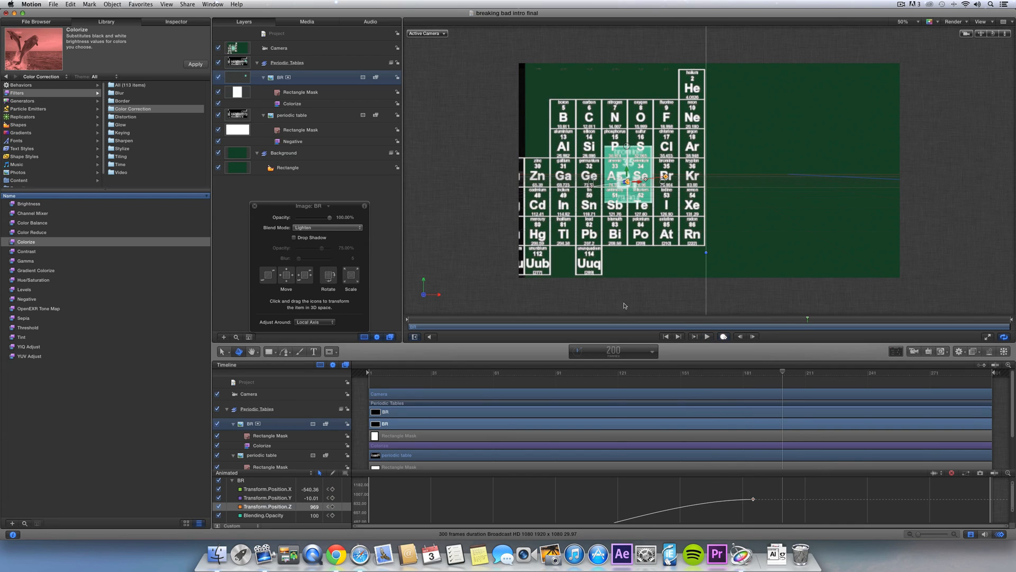
{"action": "left_click", "coordinate": [725, 336]}
{"action": "left_click", "coordinate": [729, 302]}
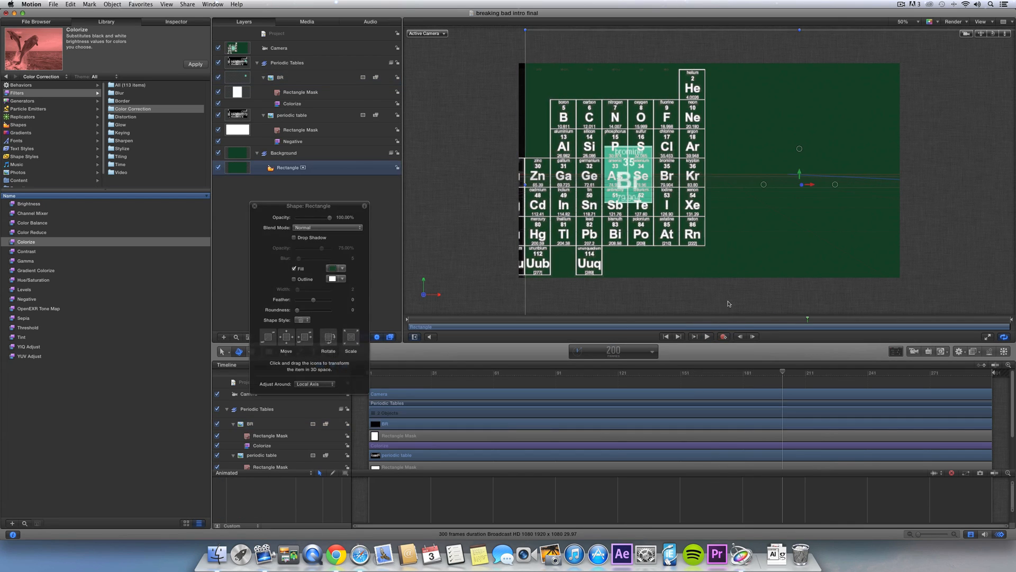
- Apply Gaussian Blur from Library > Filters > Blur to the periodic table and show its settings at frame 69
{"action": "left_click_drag", "start_coordinate": [727, 319], "coordinate": [577, 264]}
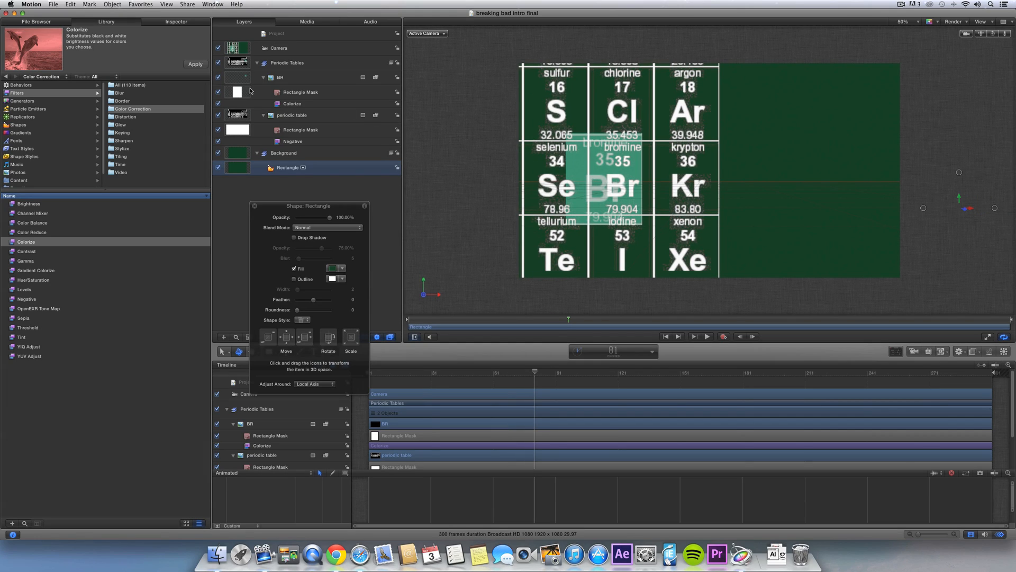
{"action": "left_click", "coordinate": [182, 21]}
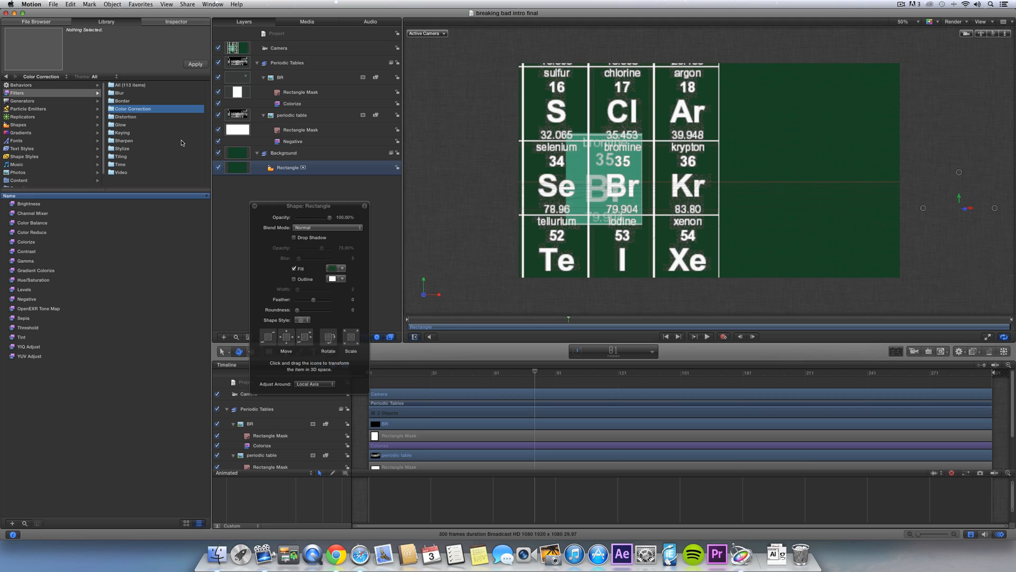
{"action": "left_click", "coordinate": [123, 94]}
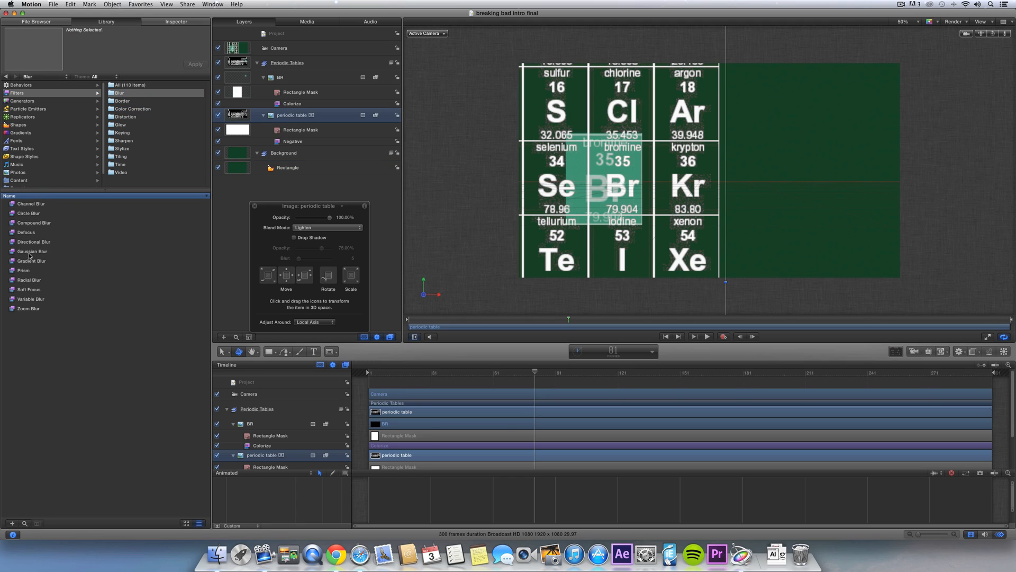
{"action": "left_click", "coordinate": [29, 252]}
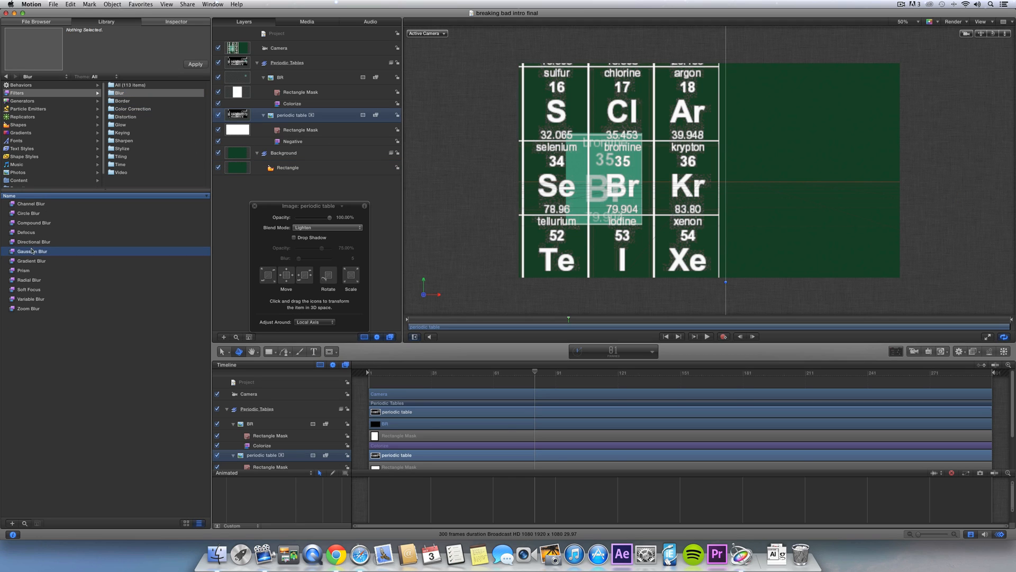
{"action": "left_click_drag", "start_coordinate": [30, 252], "coordinate": [295, 117]}
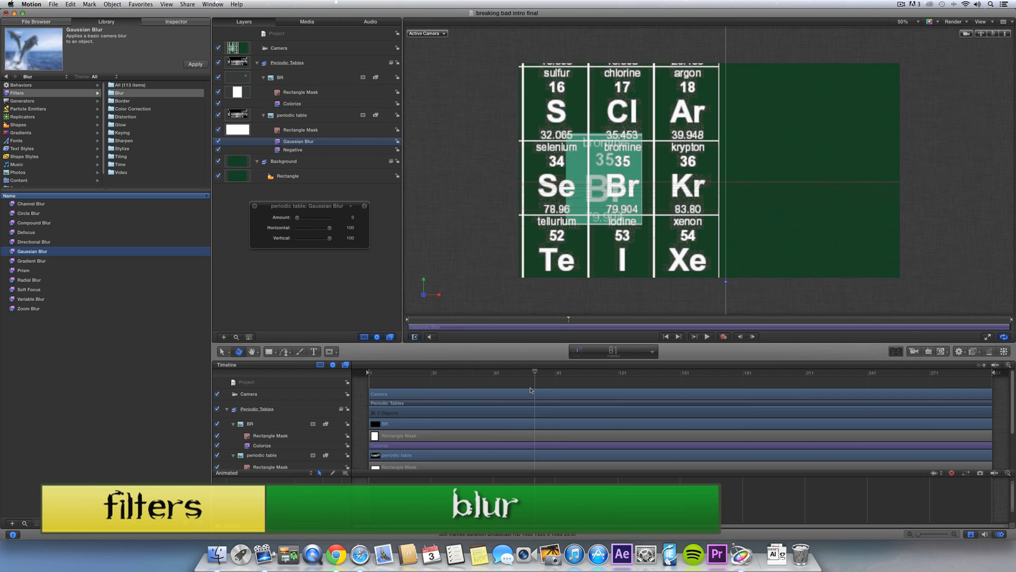
{"action": "left_click_drag", "start_coordinate": [505, 373], "coordinate": [510, 372]}
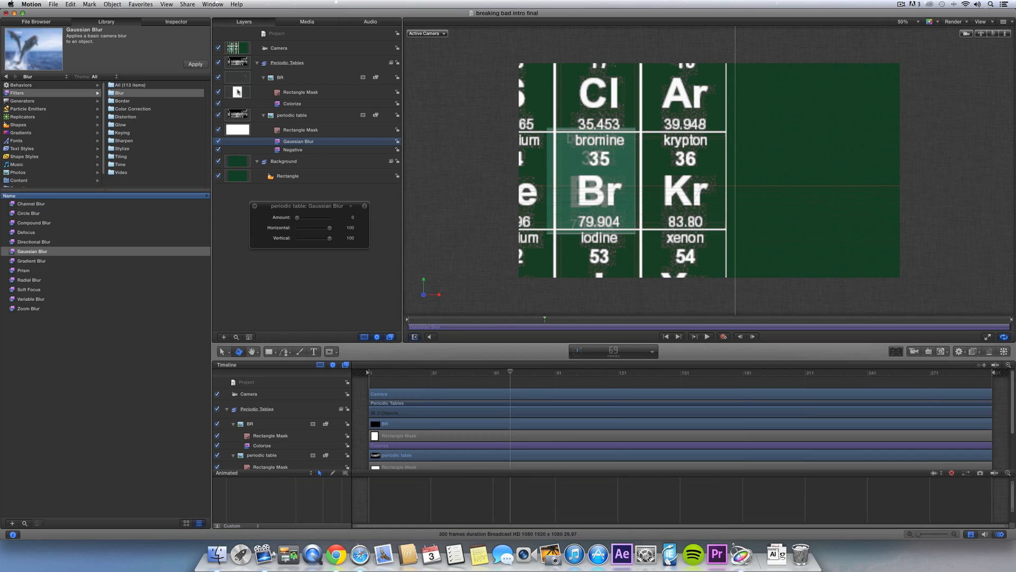
{"action": "left_click", "coordinate": [171, 24]}
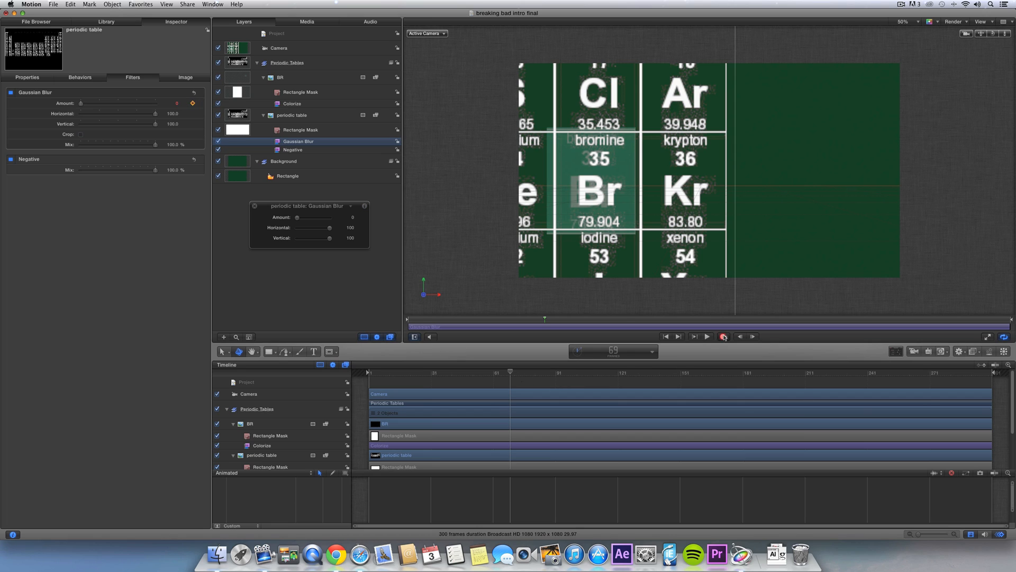
- With Record on, keyframe the periodic table's Gaussian Blur Amount rising to 17 by frame 85
{"action": "left_click", "coordinate": [724, 338]}
{"action": "left_click_drag", "start_coordinate": [513, 374], "coordinate": [546, 372]}
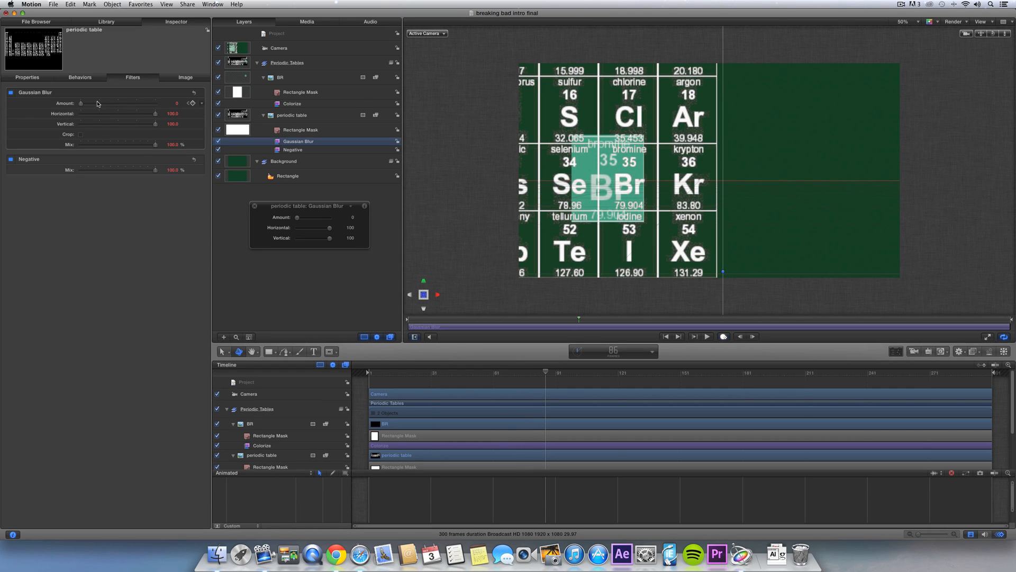
{"action": "mouse_move", "coordinate": [97, 104]}
{"action": "left_mouse_down"}
{"action": "mouse_move", "coordinate": [161, 104]}
{"action": "mouse_move", "coordinate": [100, 104]}
{"action": "left_mouse_up"}
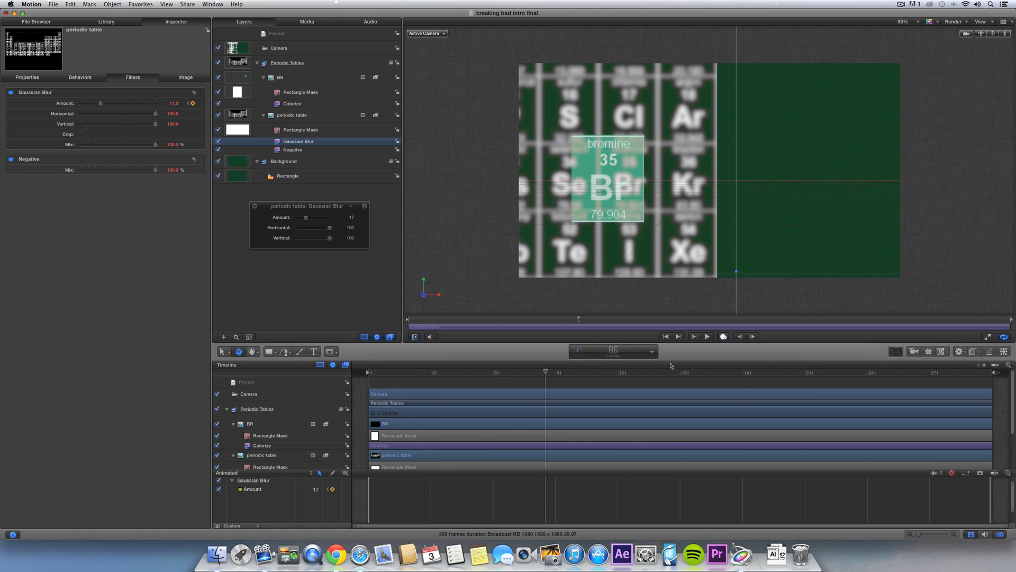
{"action": "left_click_drag", "start_coordinate": [519, 372], "coordinate": [514, 373]}
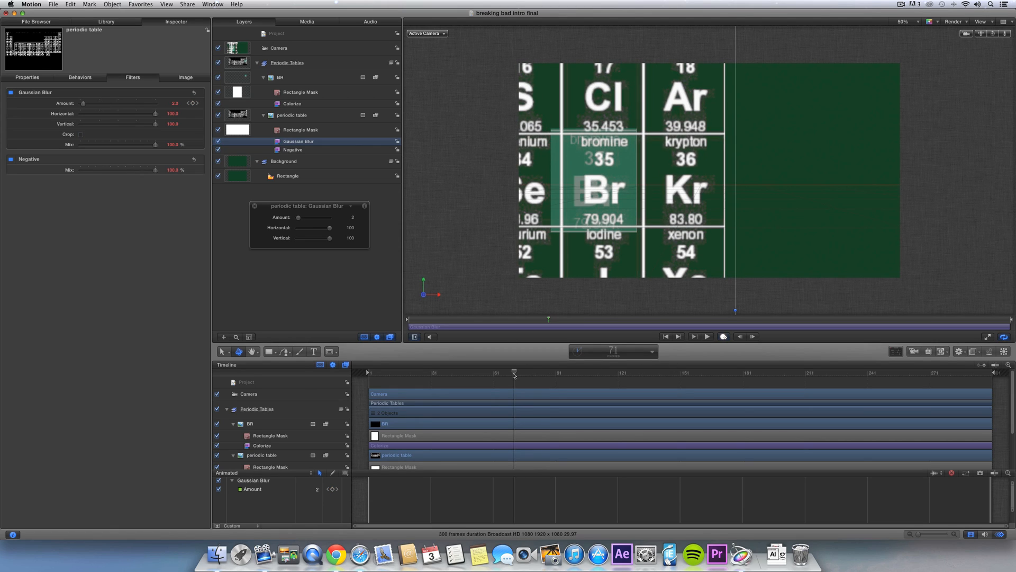
- Keyframe the periodic table's Blending Opacity fading from 100% to 0% by frame 121
{"action": "left_click", "coordinate": [38, 75]}
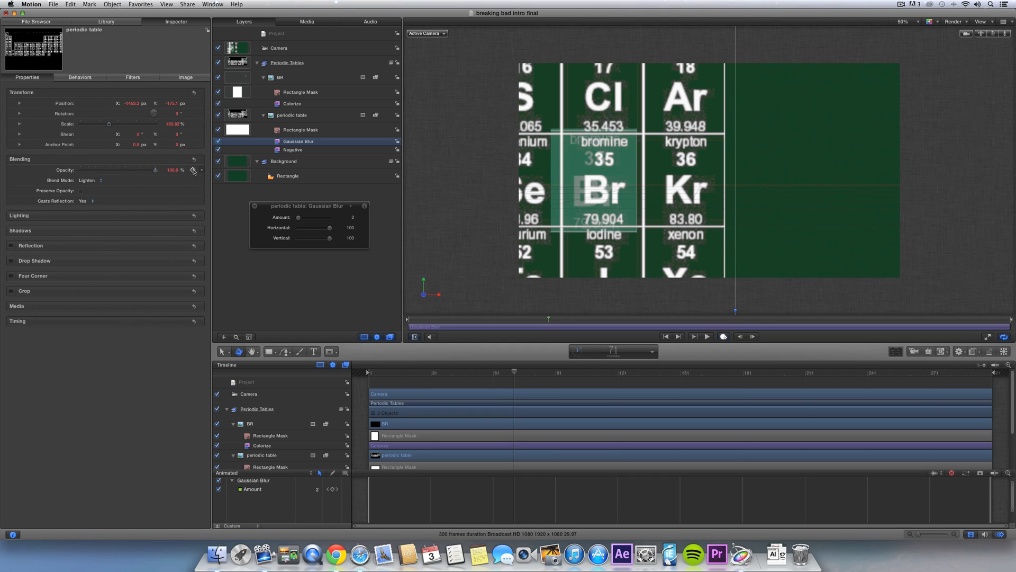
{"action": "left_click_drag", "start_coordinate": [523, 377], "coordinate": [546, 375]}
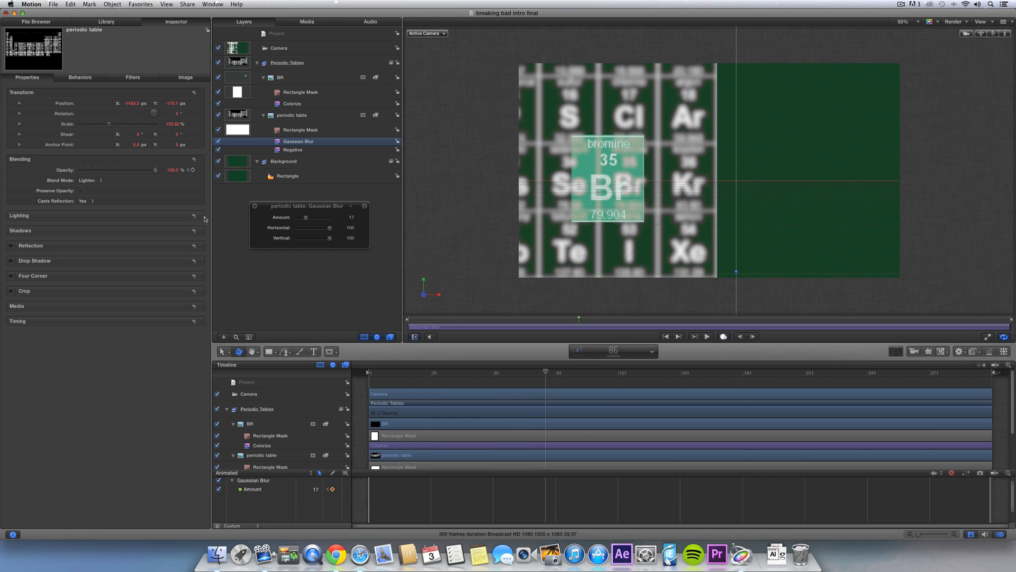
{"action": "mouse_move", "coordinate": [101, 169]}
{"action": "left_mouse_down"}
{"action": "mouse_move", "coordinate": [76, 176]}
{"action": "mouse_move", "coordinate": [93, 172]}
{"action": "left_mouse_up"}
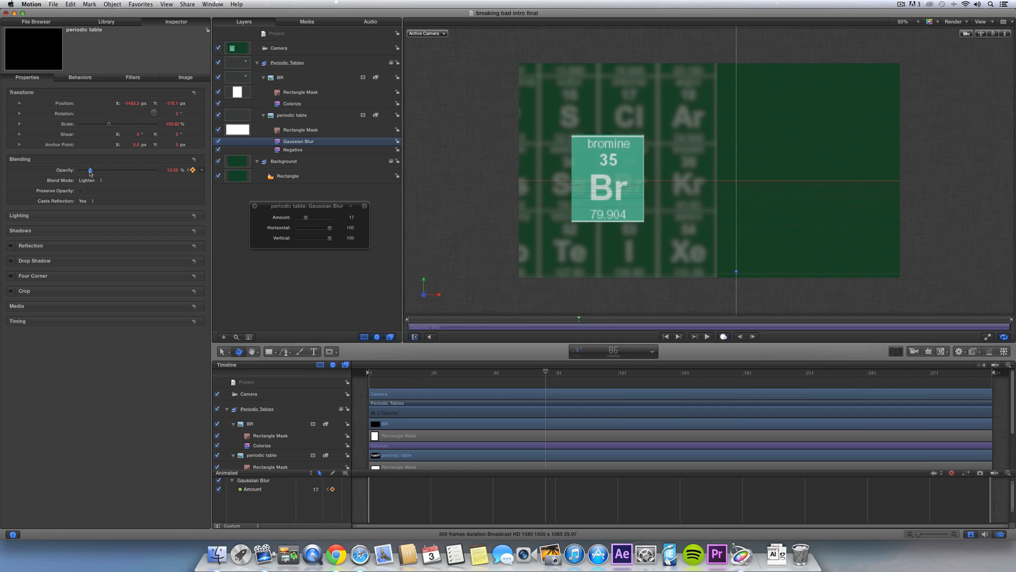
{"action": "left_click_drag", "start_coordinate": [517, 373], "coordinate": [619, 373]}
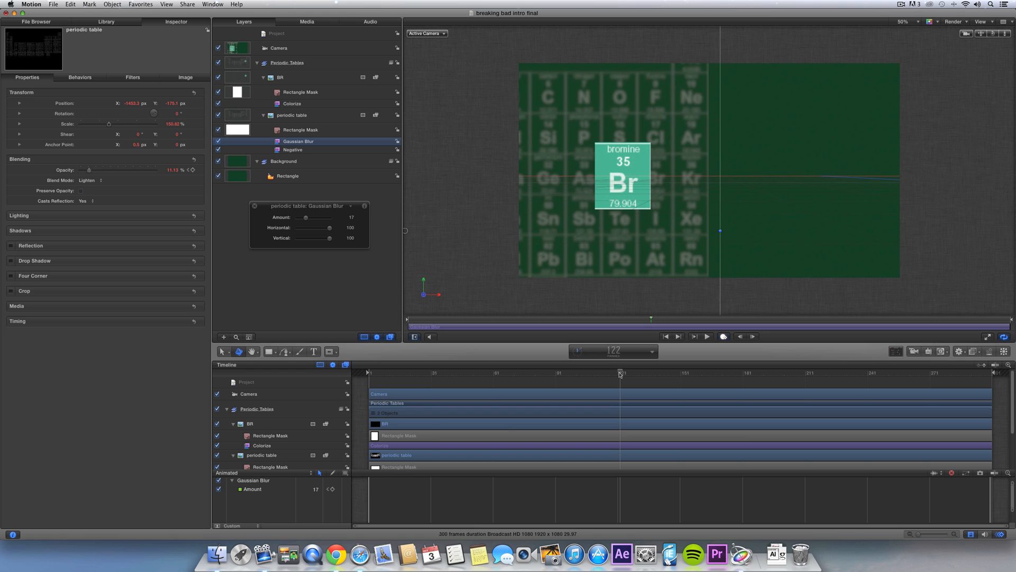
{"action": "left_click_drag", "start_coordinate": [87, 169], "coordinate": [80, 170]}
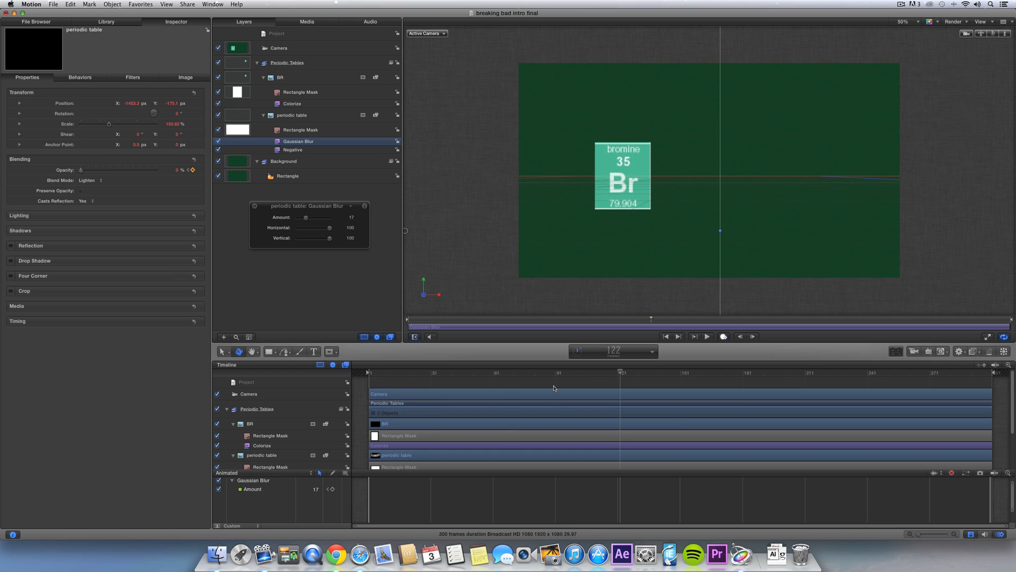
{"action": "left_click", "coordinate": [508, 372]}
{"action": "key", "text": "super+8"}
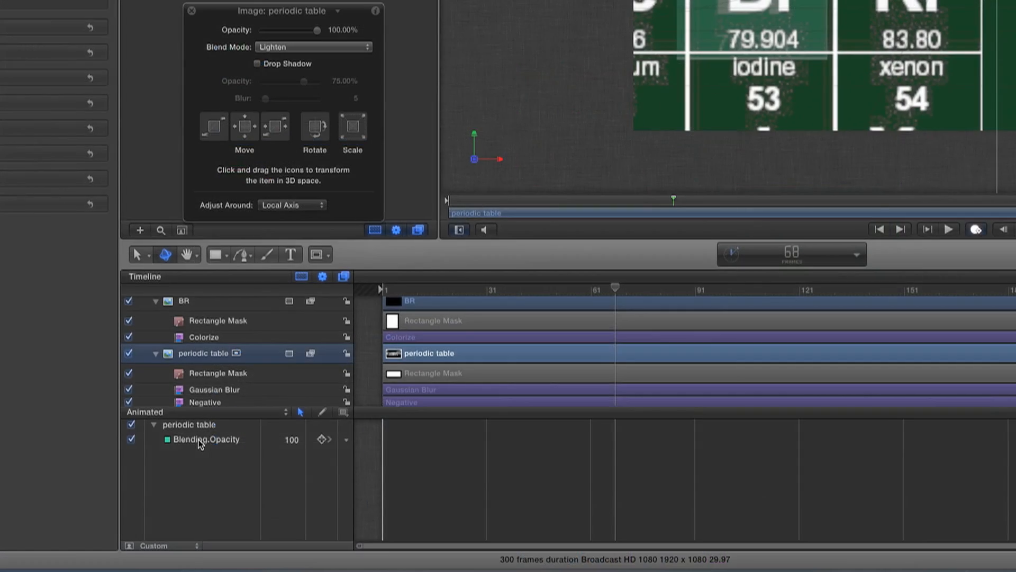
- Set the middle Blending.Opacity keyframe's interpolation to Continuous
{"action": "left_click", "coordinate": [200, 441]}
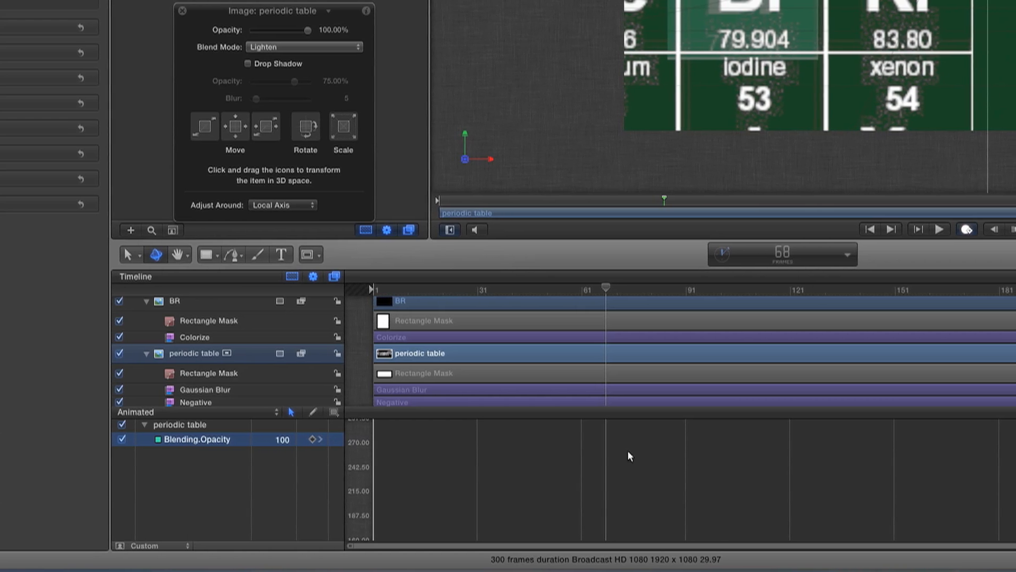
{"action": "scroll", "coordinate": [624, 451], "scroll_direction": "down", "scroll_amount": 5}
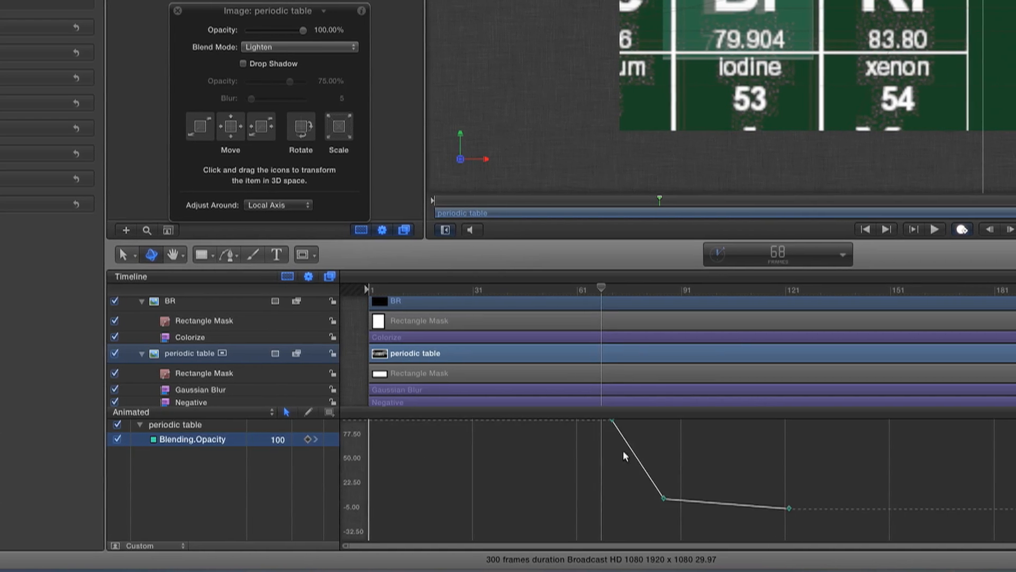
{"action": "right_click", "coordinate": [664, 499]}
{"action": "mouse_move", "coordinate": [688, 525]}
{"action": "left_click", "coordinate": [789, 537]}
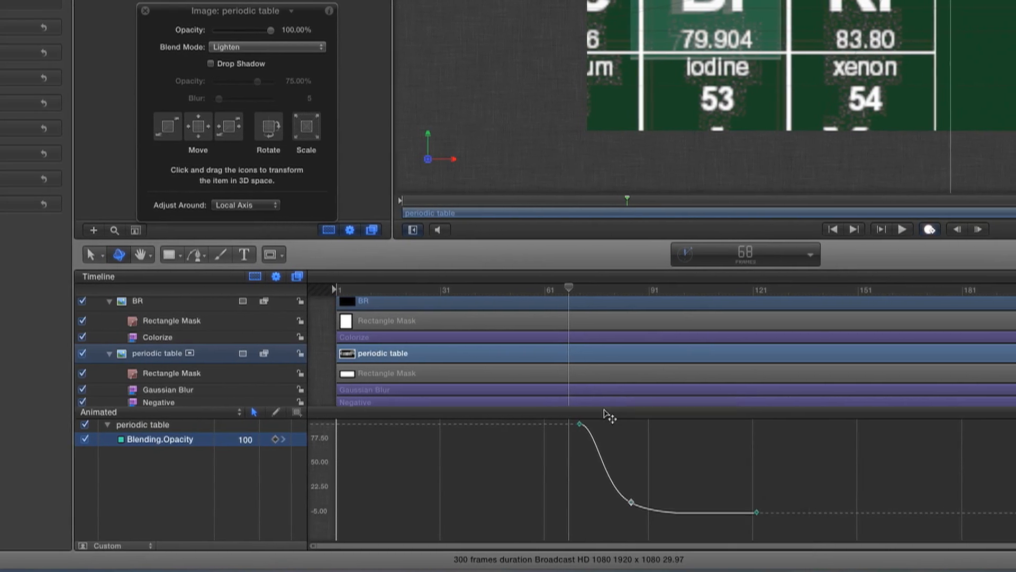
- Preview the smoothed fade, then duplicate the periodic table layer with Cmd+D
{"action": "key", "text": "space"}
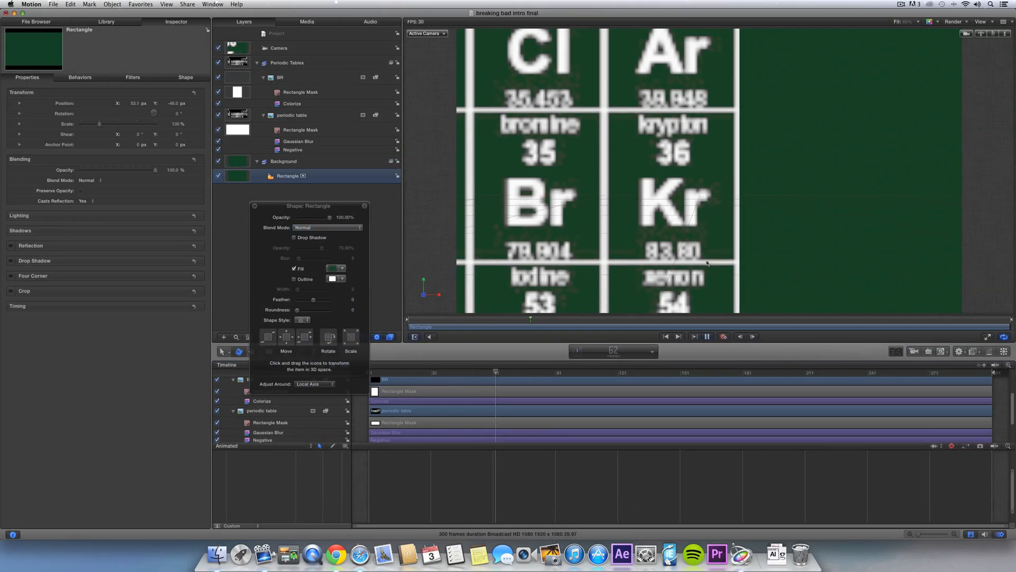
{"action": "key", "text": "space"}
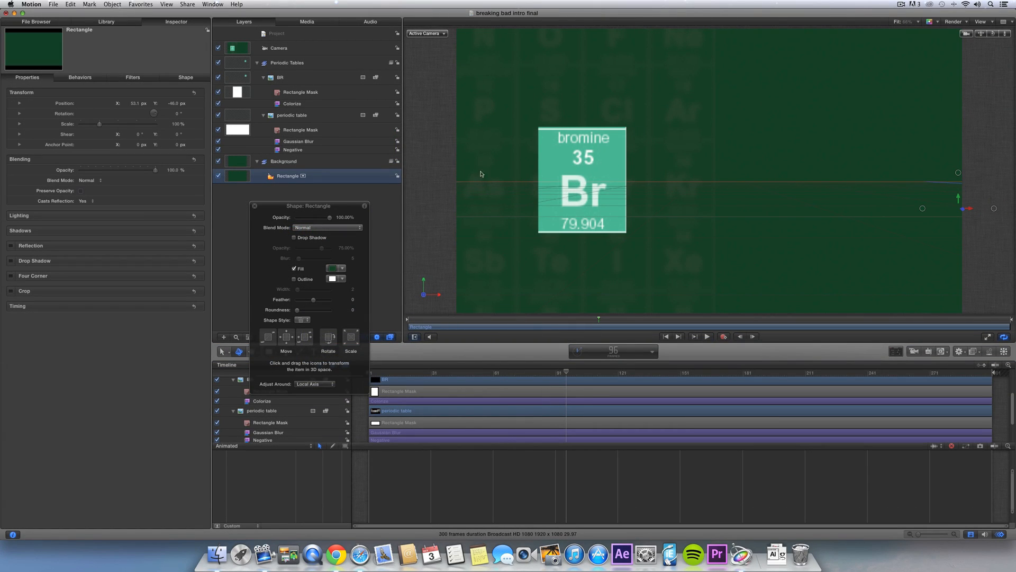
{"action": "left_click", "coordinate": [312, 116]}
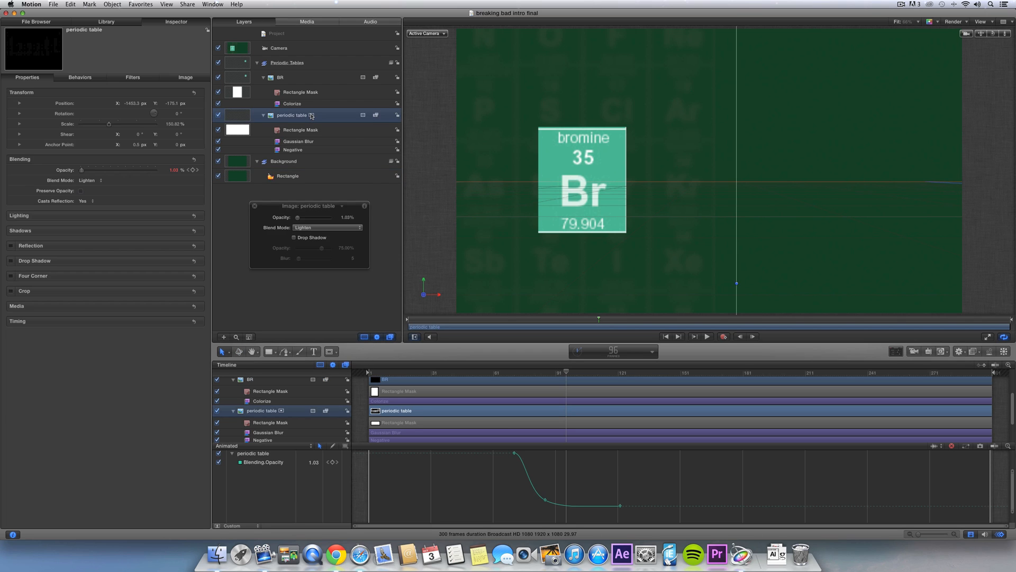
{"action": "key", "text": "super+d"}
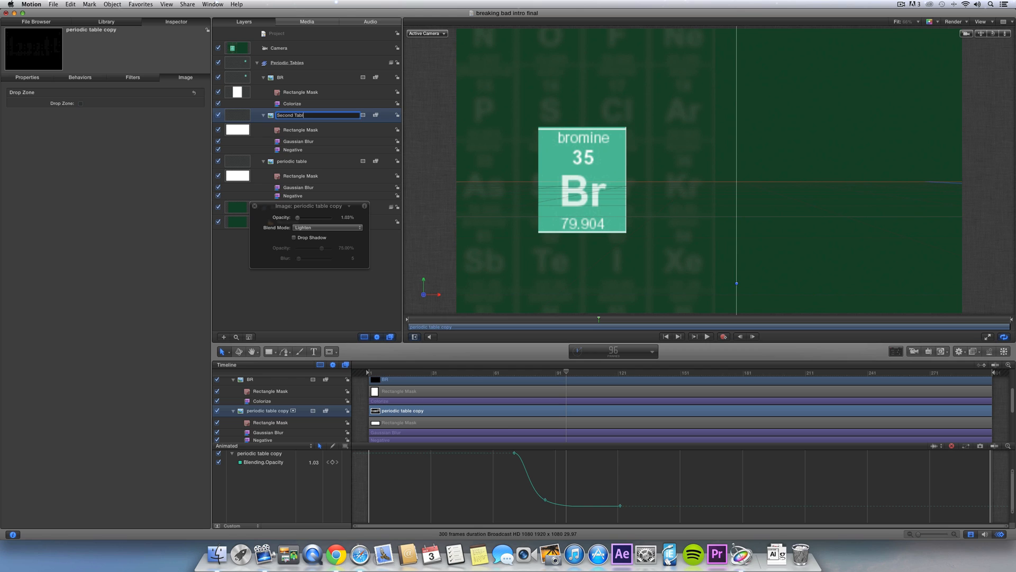
- Select the duplicated Second Table layer in the Layers list
{"action": "left_click", "coordinate": [318, 131]}
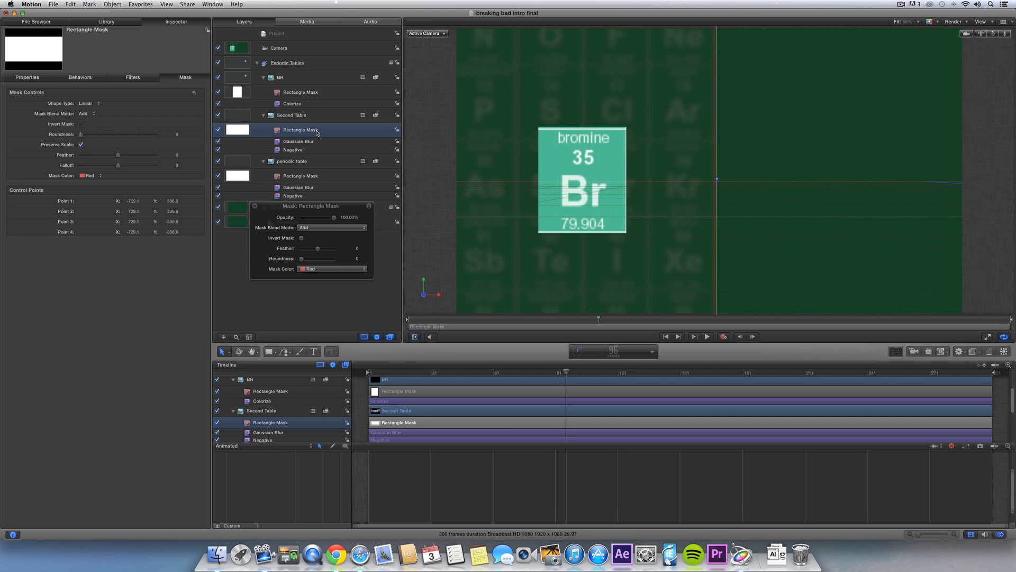
{"action": "left_click", "coordinate": [316, 118]}
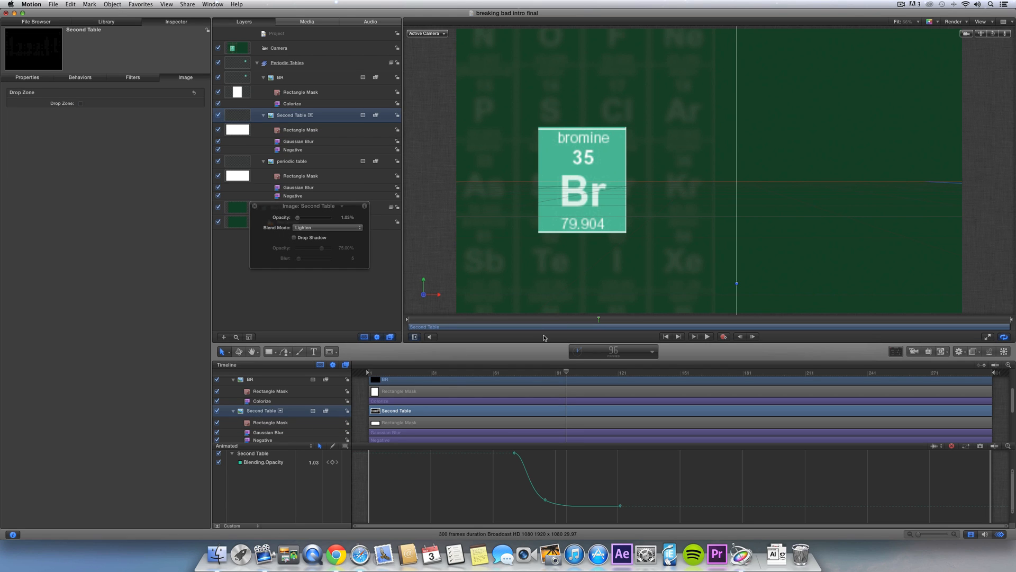
{"action": "scroll", "coordinate": [674, 228], "scroll_direction": "down", "scroll_amount": 3}
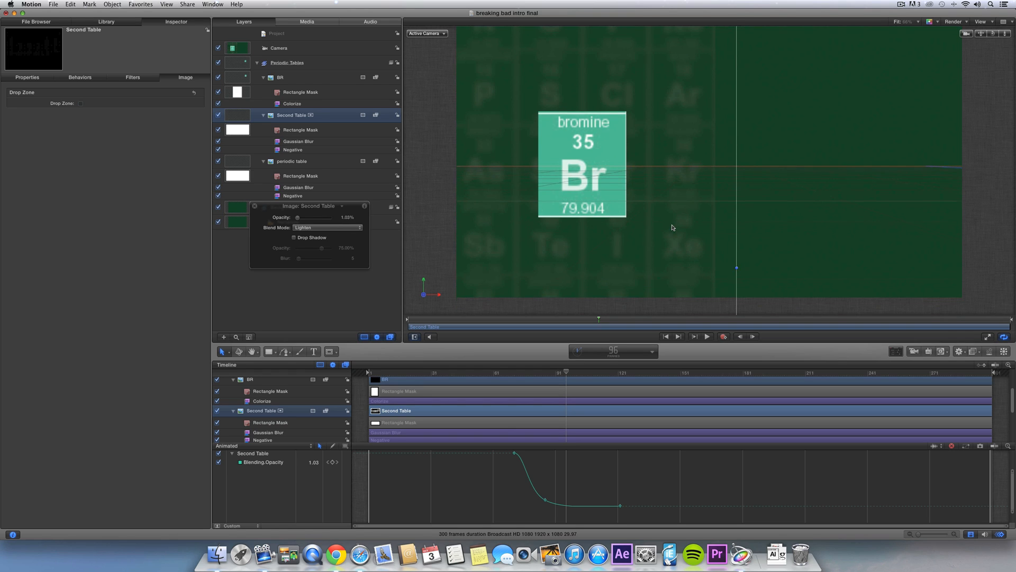
{"action": "scroll", "coordinate": [673, 228], "scroll_direction": "up", "scroll_amount": 5}
- Set the canvas zoom to 50% and return near the animation start
{"action": "left_click", "coordinate": [910, 22]}
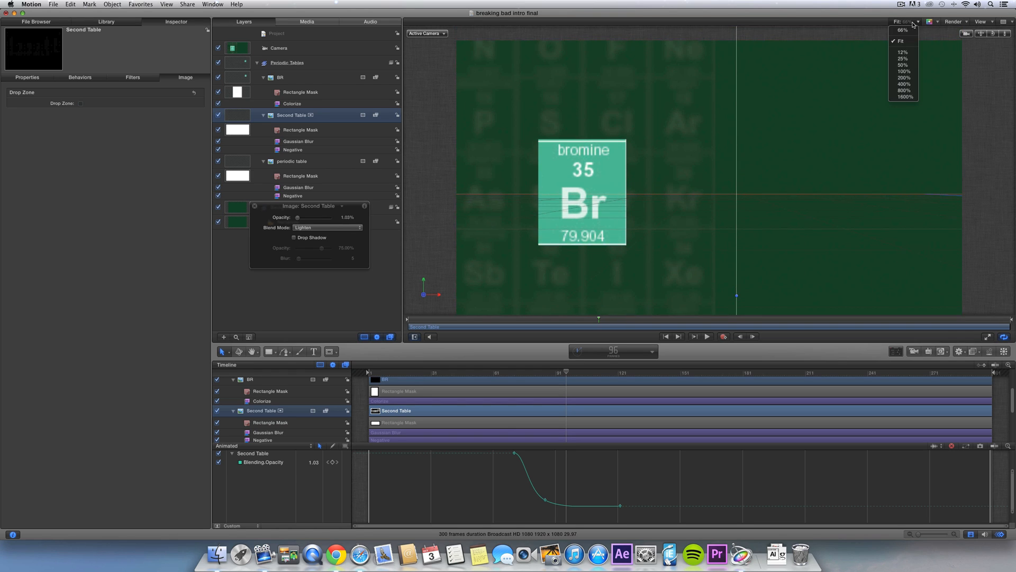
{"action": "left_click", "coordinate": [907, 60]}
{"action": "left_click", "coordinate": [912, 23]}
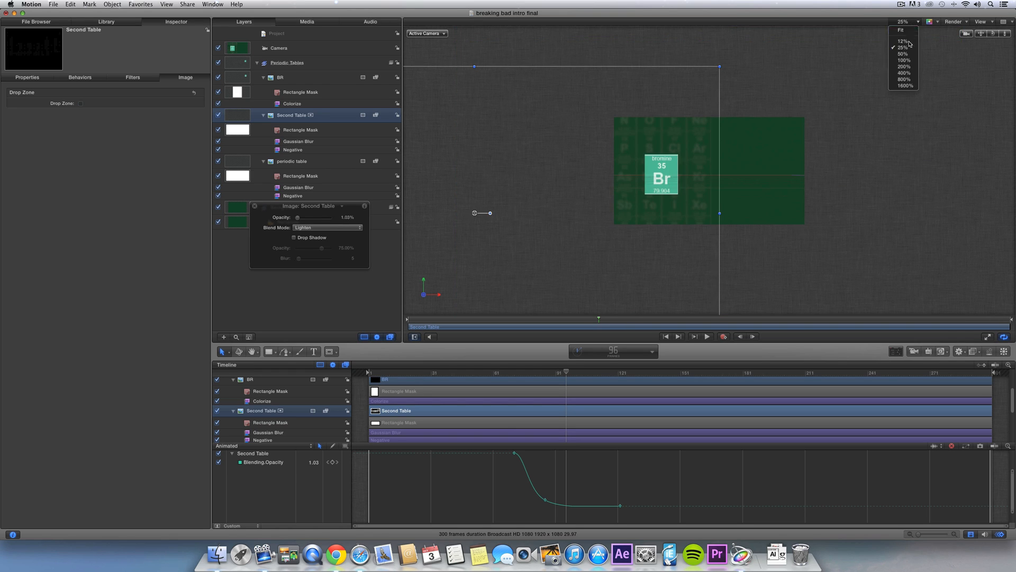
{"action": "left_click", "coordinate": [913, 54]}
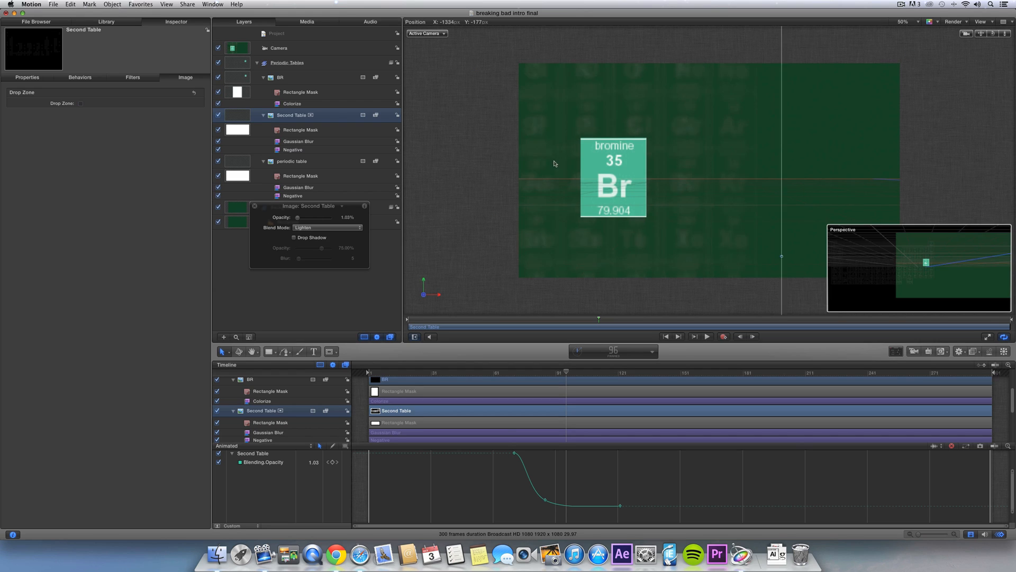
{"action": "left_click", "coordinate": [420, 373]}
- Slide Second Table later to start around frame 85, and reposition it so Sc, Ti, Y, Zr show
{"action": "left_click_drag", "start_coordinate": [420, 372], "coordinate": [504, 372]}
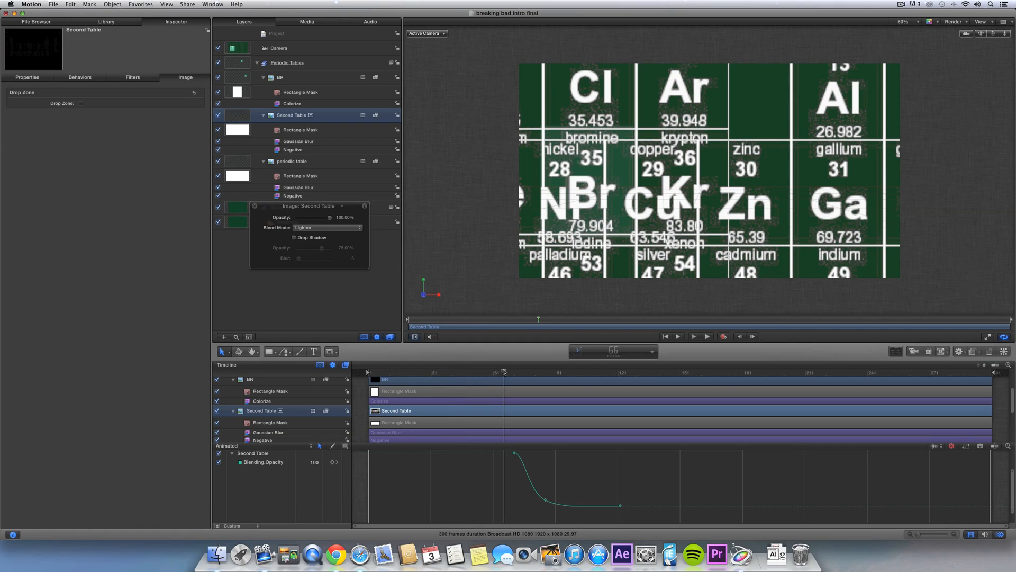
{"action": "left_click_drag", "start_coordinate": [653, 192], "coordinate": [870, 193]}
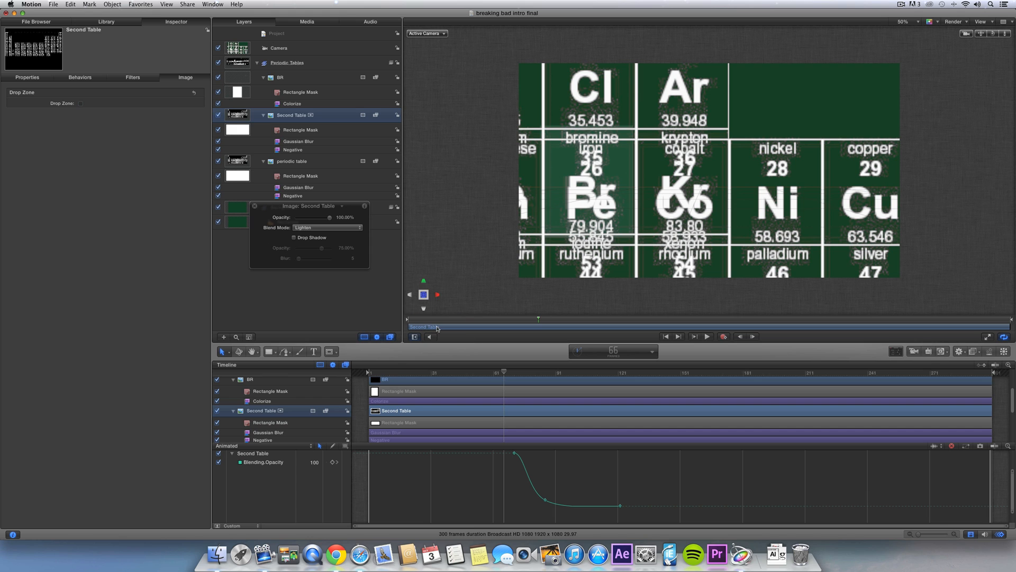
{"action": "left_click_drag", "start_coordinate": [437, 327], "coordinate": [548, 330]}
{"action": "left_click_drag", "start_coordinate": [504, 372], "coordinate": [543, 369]}
{"action": "left_click_drag", "start_coordinate": [514, 412], "coordinate": [573, 411]}
{"action": "left_click_drag", "start_coordinate": [647, 240], "coordinate": [724, 165]}
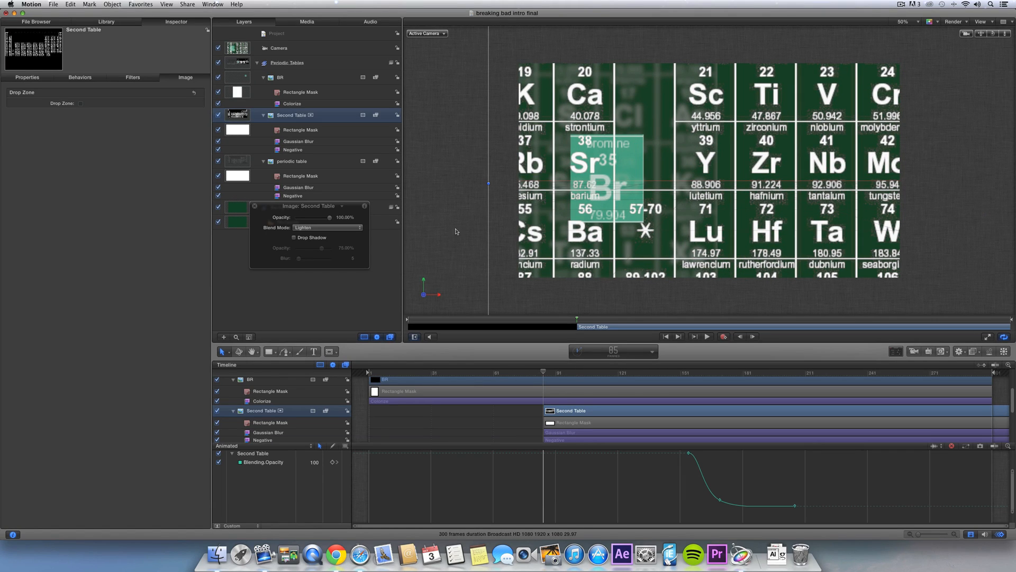
- Push the Second Table toward the camera in 3D, rescale it and shift it left beside bromine
{"action": "left_click", "coordinate": [239, 351]}
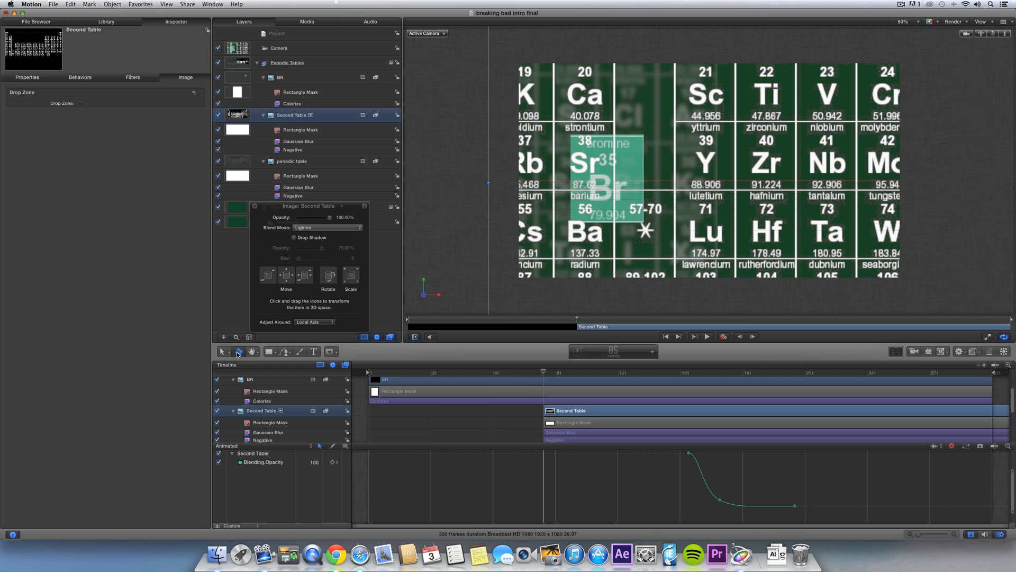
{"action": "left_click_drag", "start_coordinate": [274, 274], "coordinate": [125, 409]}
{"action": "left_click_drag", "start_coordinate": [267, 276], "coordinate": [220, 328]}
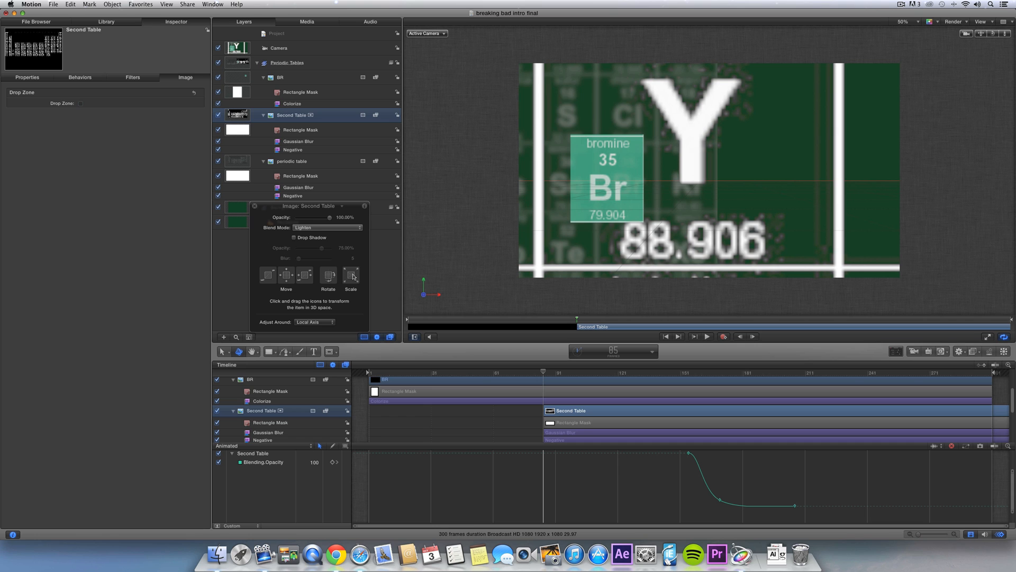
{"action": "left_click_drag", "start_coordinate": [353, 276], "coordinate": [79, 477]}
{"action": "left_click_drag", "start_coordinate": [984, 199], "coordinate": [723, 199]}
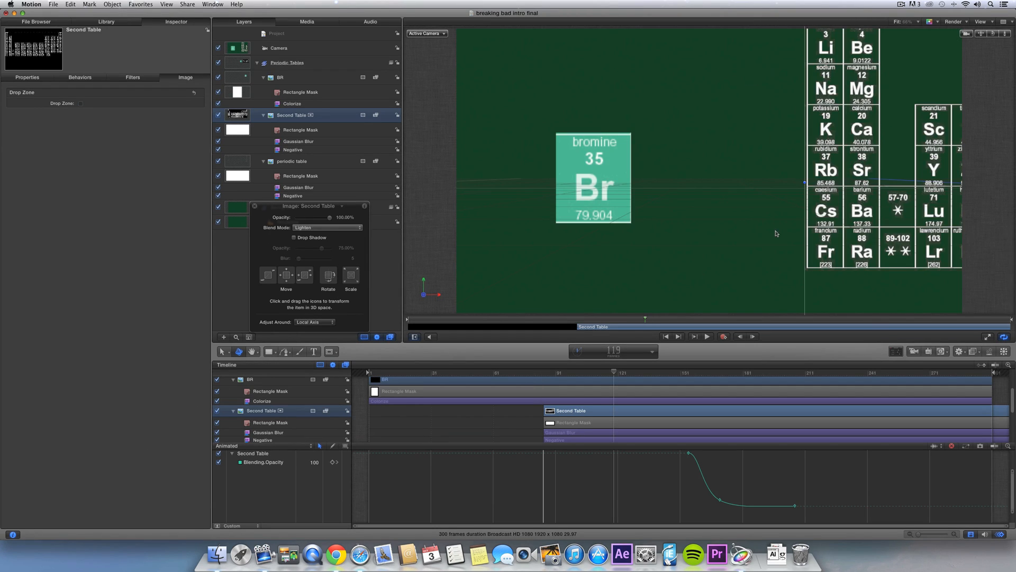
{"action": "left_click_drag", "start_coordinate": [859, 195], "coordinate": [646, 197]}
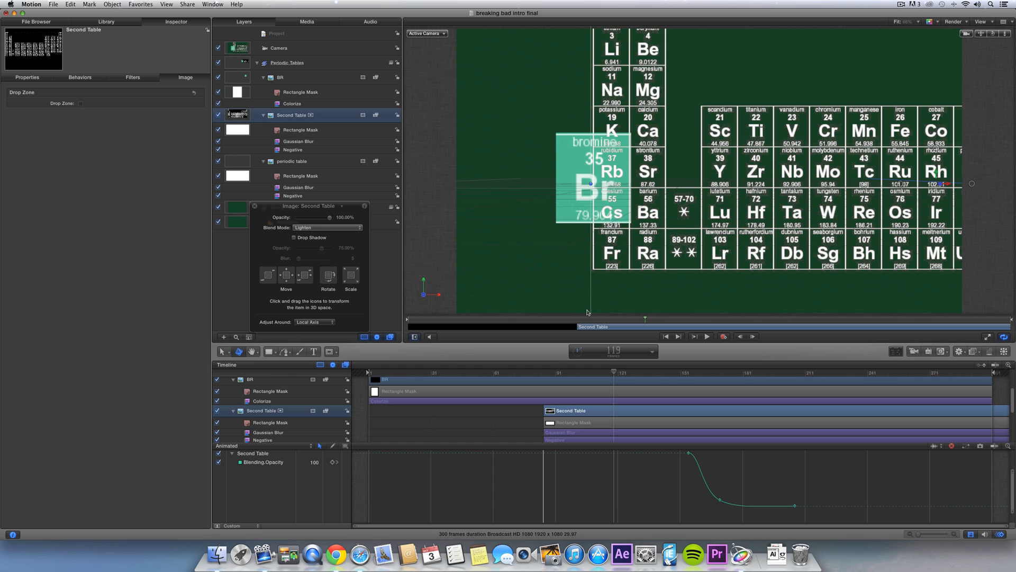
- Preview the table reappearing and fading out, ending on frame 101
{"action": "mouse_move", "coordinate": [591, 317]}
{"action": "left_mouse_down"}
{"action": "mouse_move", "coordinate": [608, 319]}
{"action": "mouse_move", "coordinate": [576, 329]}
{"action": "left_mouse_up"}
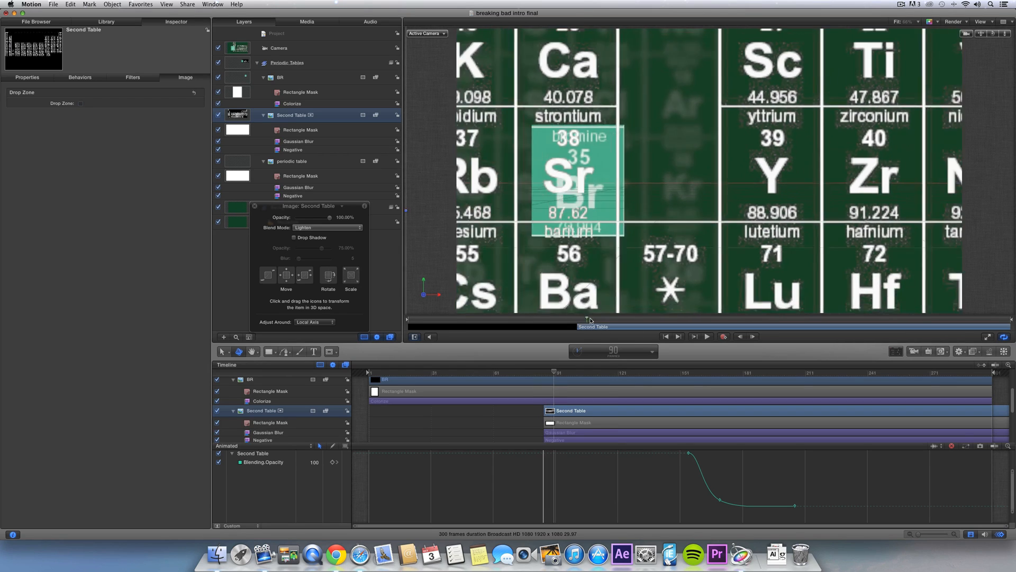
{"action": "key", "text": "space"}
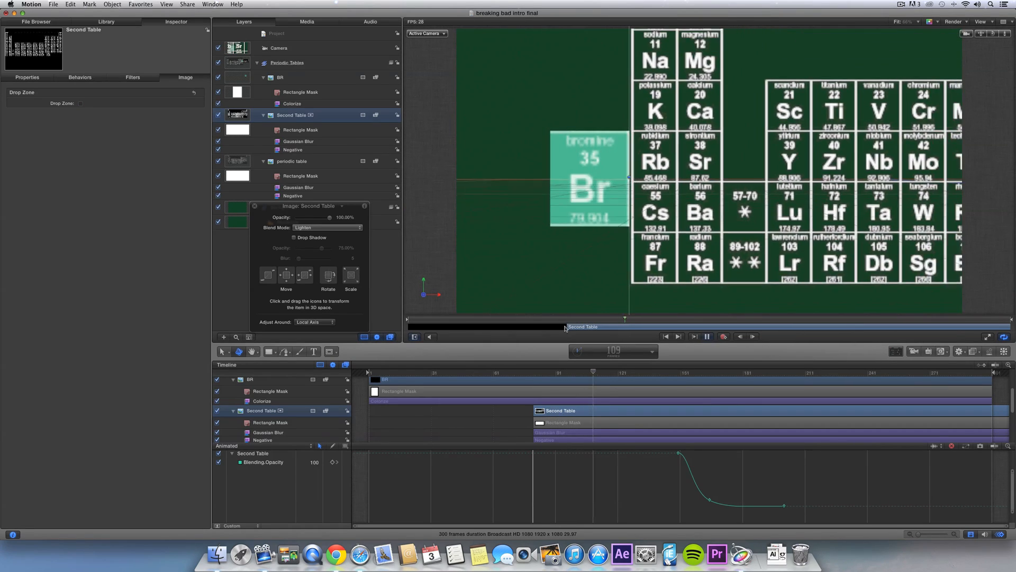
{"action": "key", "text": "space"}
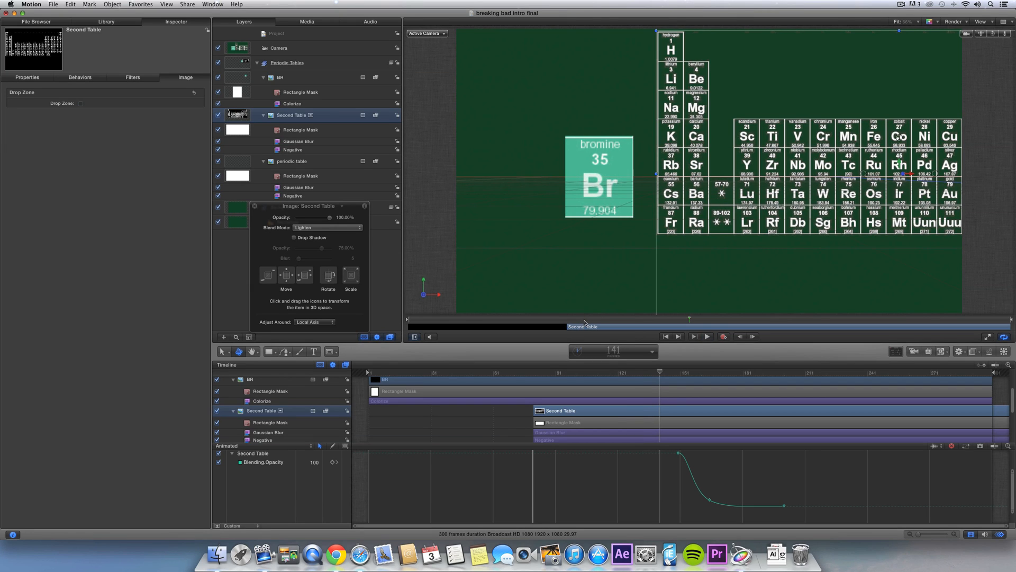
{"action": "key", "text": "space"}
{"action": "key", "text": "space"}
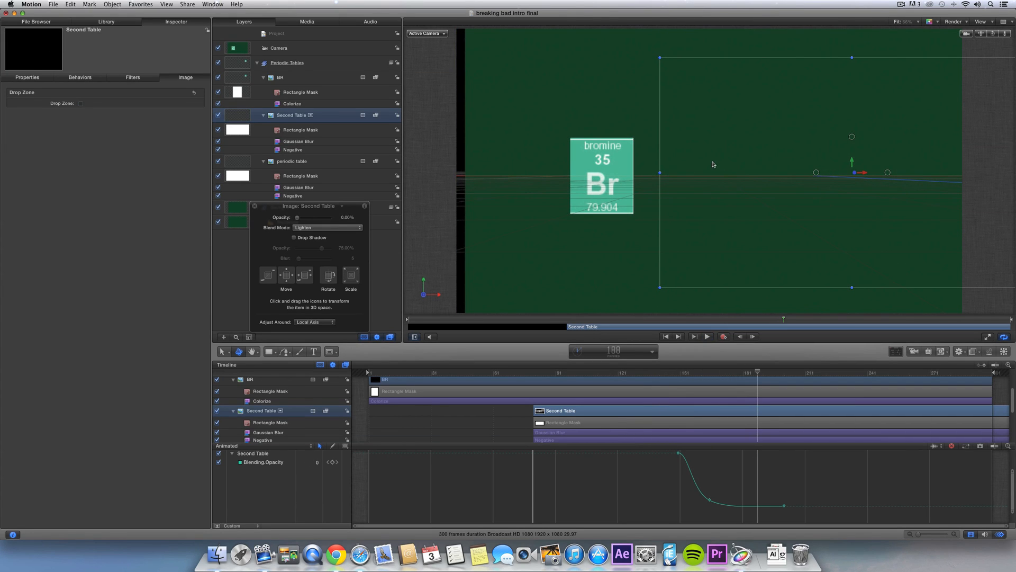
{"action": "left_click_drag", "start_coordinate": [569, 324], "coordinate": [609, 318]}
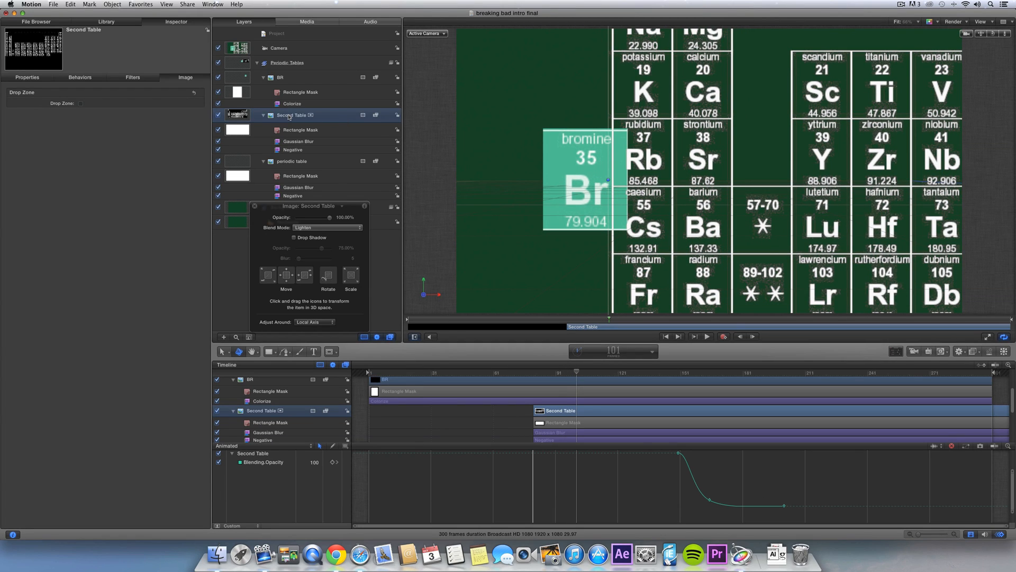
- Duplicate Second Table as BA and strip its Gaussian Blur, Negative and old Rectangle Mask
{"action": "key", "text": "super+d"}
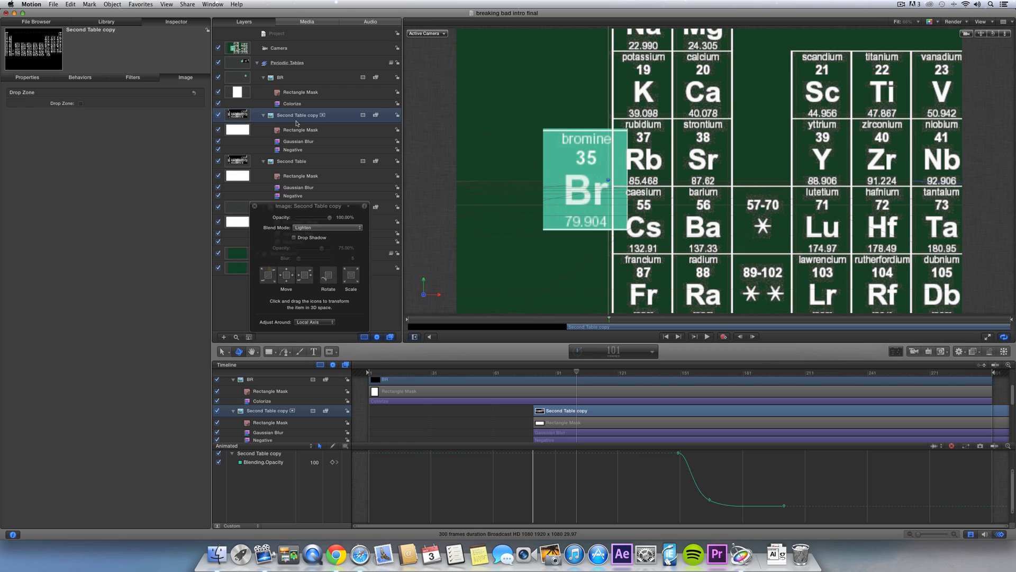
{"action": "type", "text": "BA"}
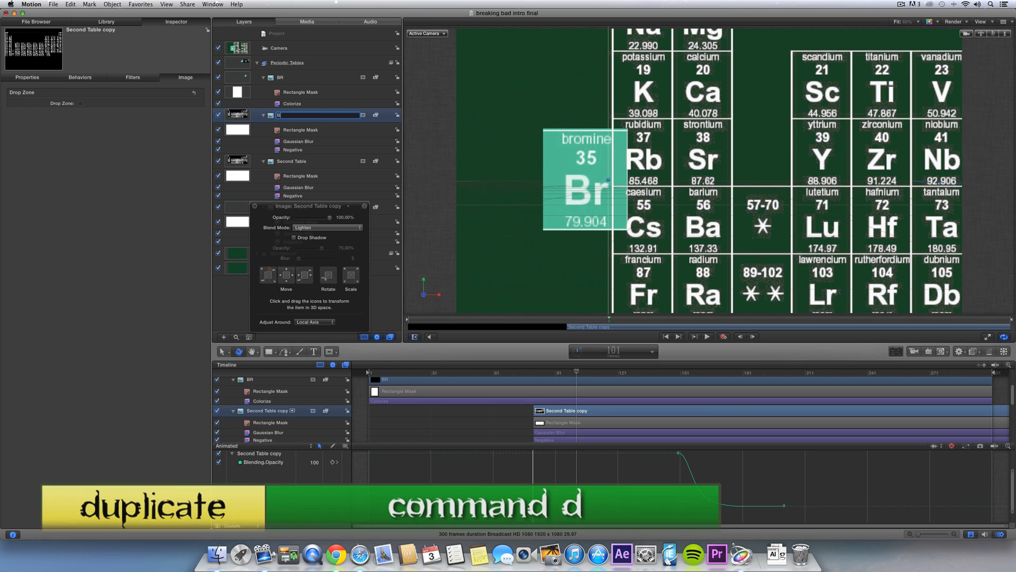
{"action": "key", "text": "Return"}
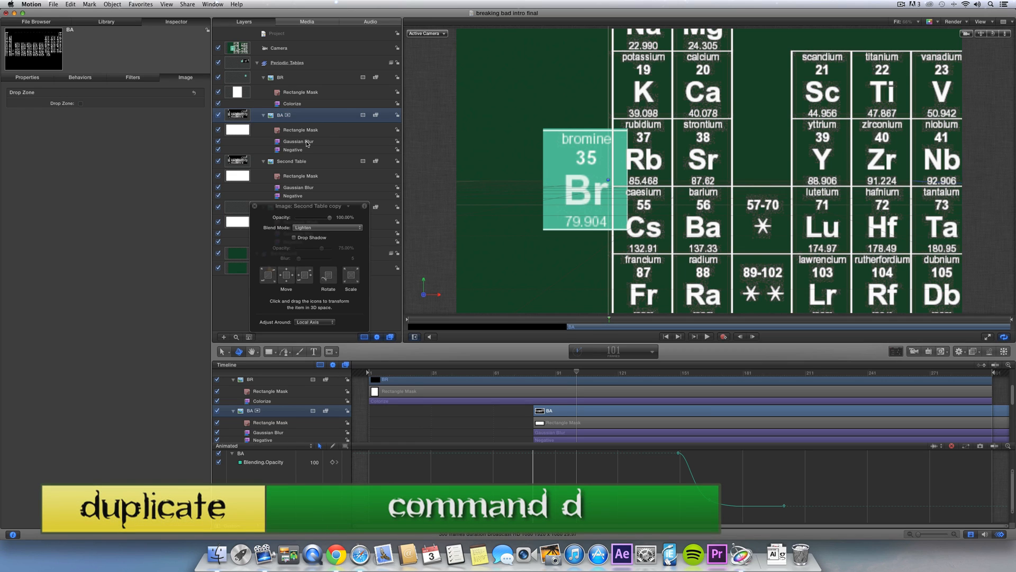
{"action": "left_click", "coordinate": [295, 142]}
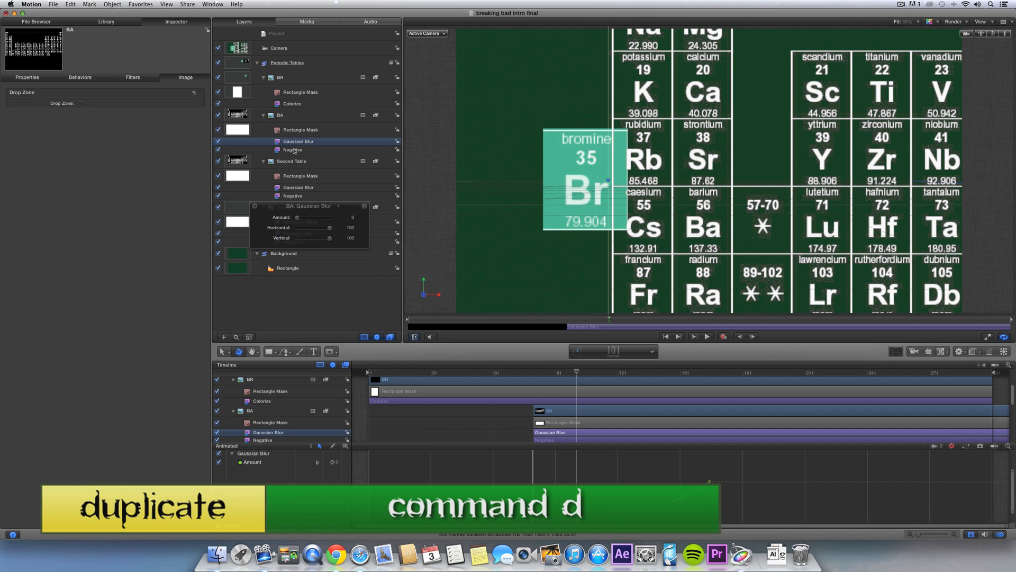
{"action": "key", "text": "Delete"}
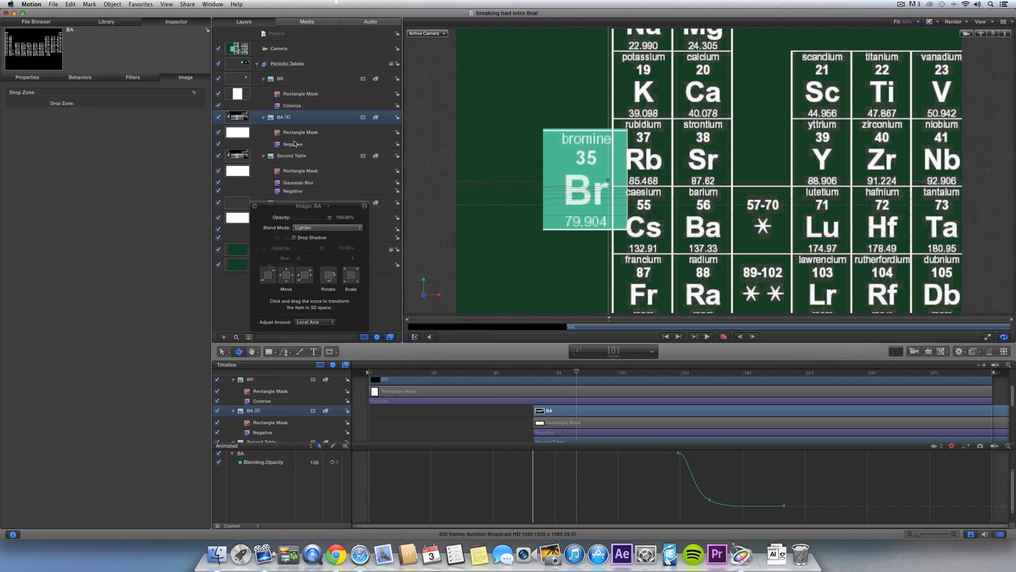
{"action": "left_click", "coordinate": [292, 144]}
{"action": "key", "text": "Delete"}
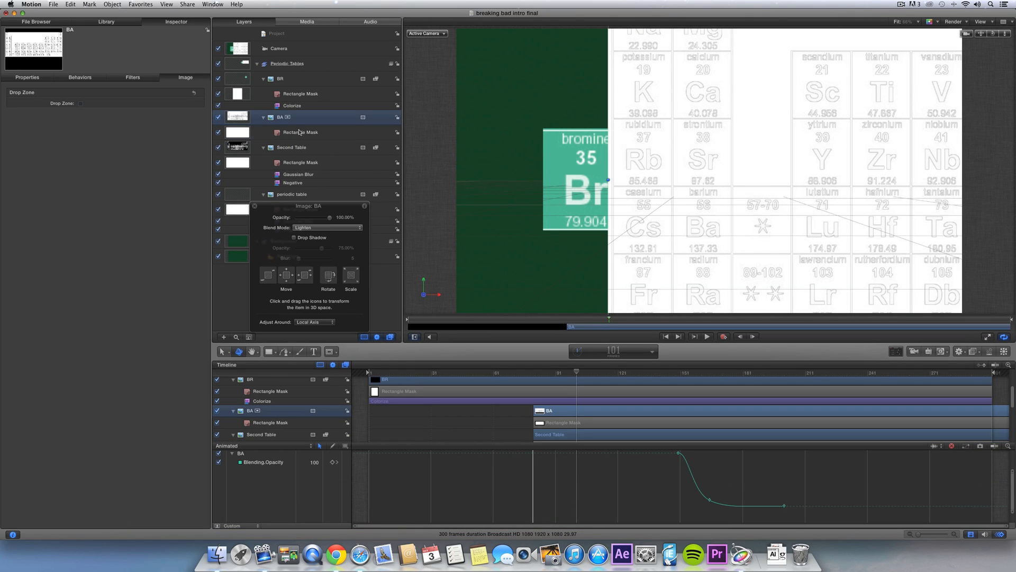
{"action": "left_click", "coordinate": [300, 133]}
{"action": "key", "text": "Delete"}
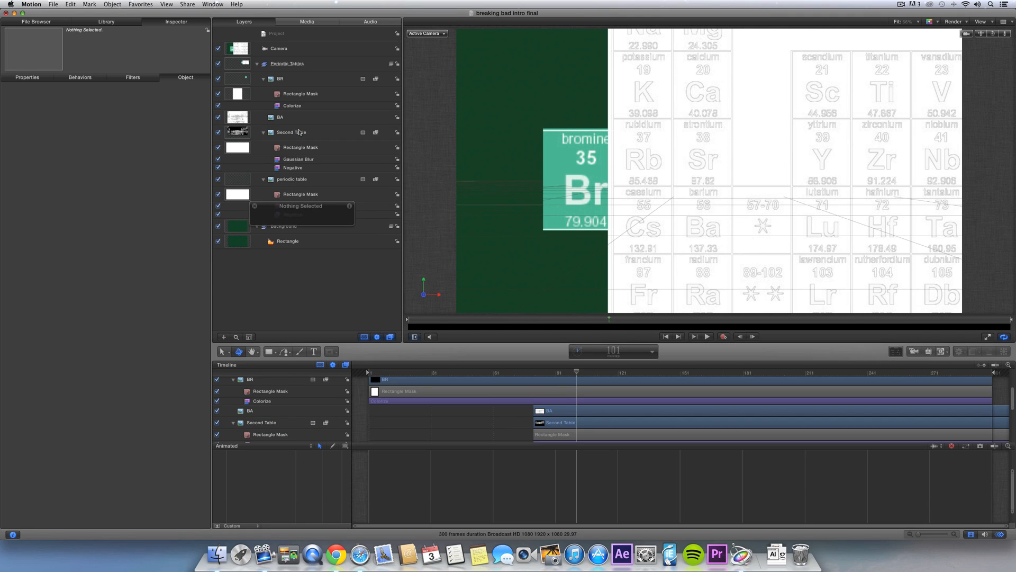
- Paste BR's Colorize filter onto BA and rectangle-mask it down to the barium cell
{"action": "left_click", "coordinate": [299, 108]}
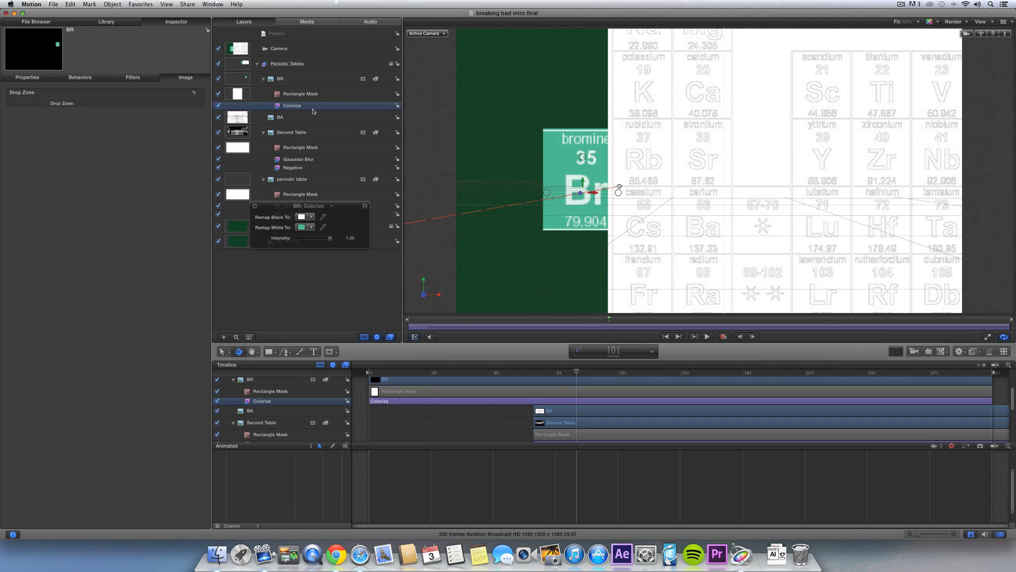
{"action": "left_click", "coordinate": [310, 120]}
{"action": "key", "text": "super+v"}
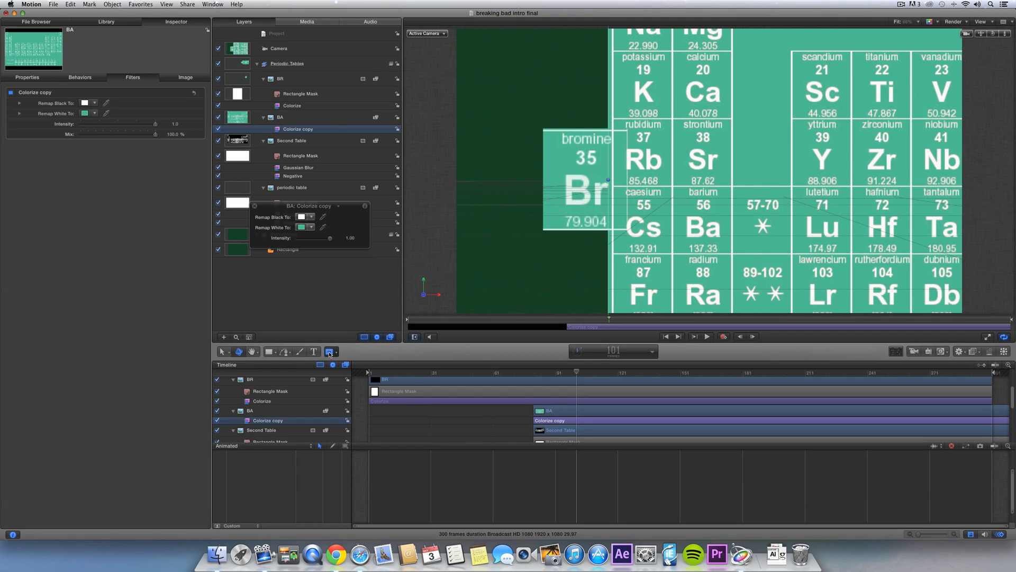
{"action": "left_click", "coordinate": [330, 353]}
{"action": "left_click", "coordinate": [360, 361]}
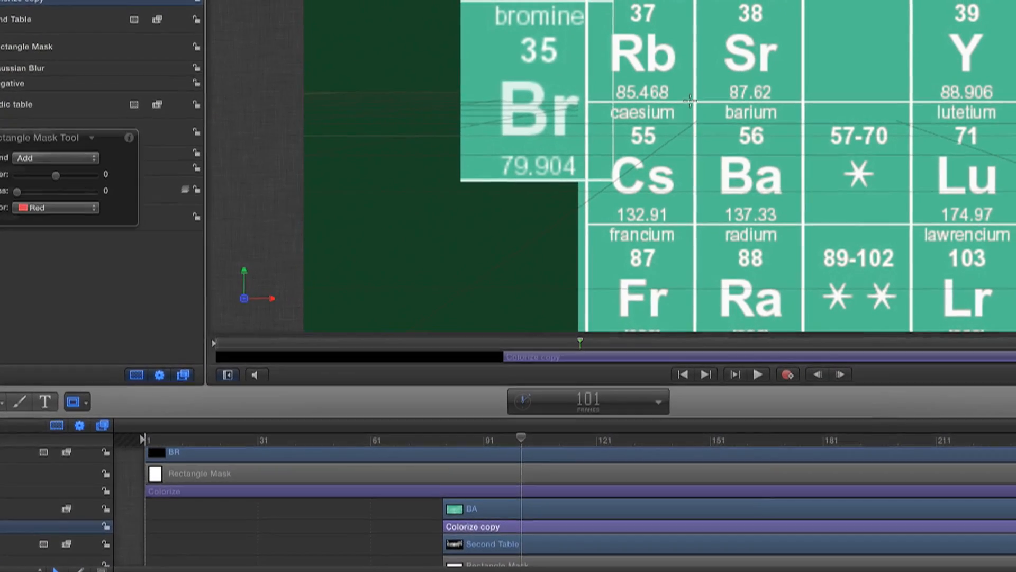
{"action": "left_click_drag", "start_coordinate": [694, 99], "coordinate": [793, 242]}
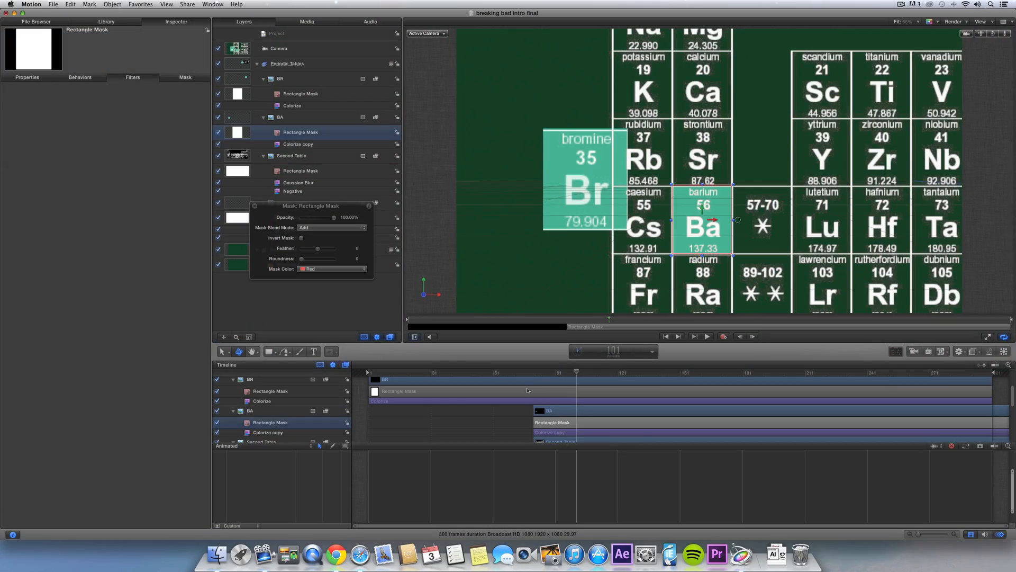
- Keyframe BA's opacity at 0% on frame 80
{"action": "key", "text": "space"}
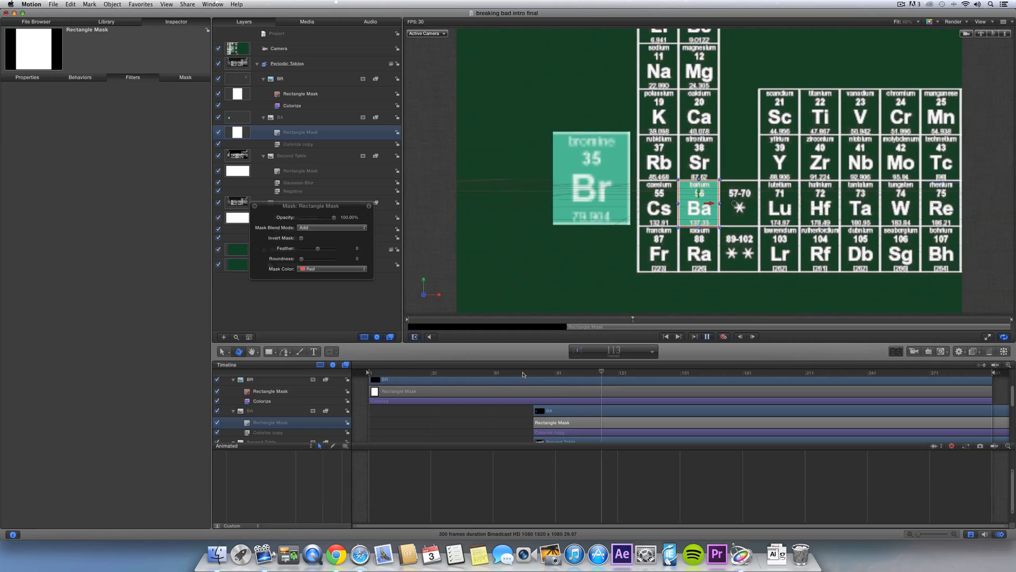
{"action": "key", "text": "space"}
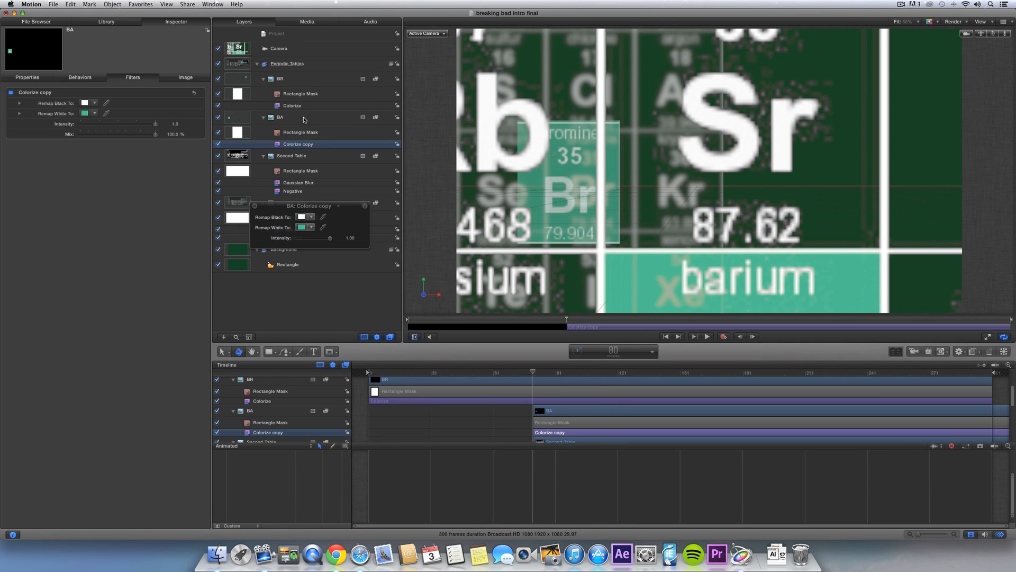
{"action": "left_click", "coordinate": [304, 119]}
{"action": "mouse_move", "coordinate": [533, 373]}
{"action": "left_mouse_down"}
{"action": "mouse_move", "coordinate": [544, 372]}
{"action": "mouse_move", "coordinate": [534, 374]}
{"action": "left_mouse_up"}
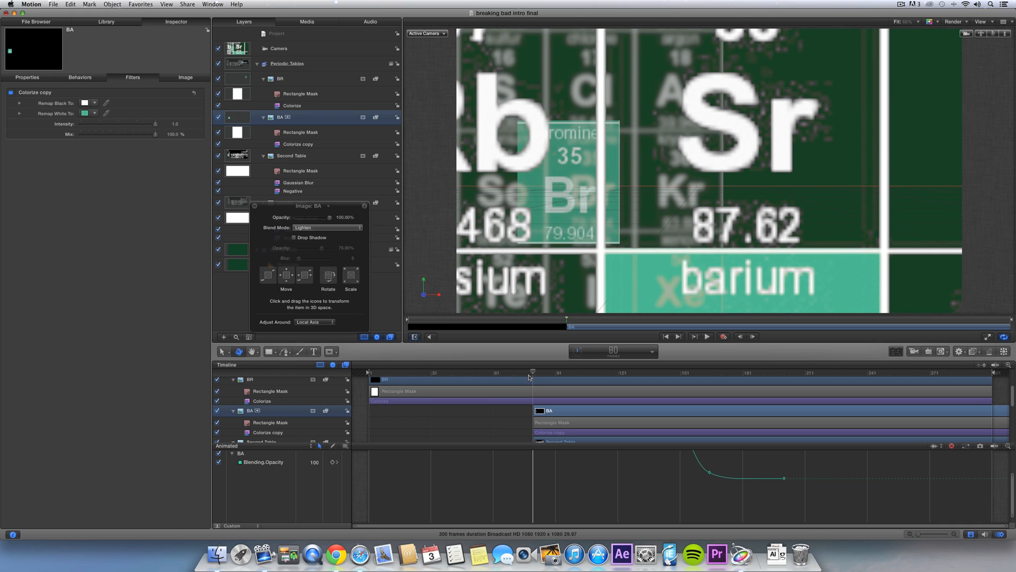
{"action": "left_click_drag", "start_coordinate": [300, 219], "coordinate": [272, 221]}
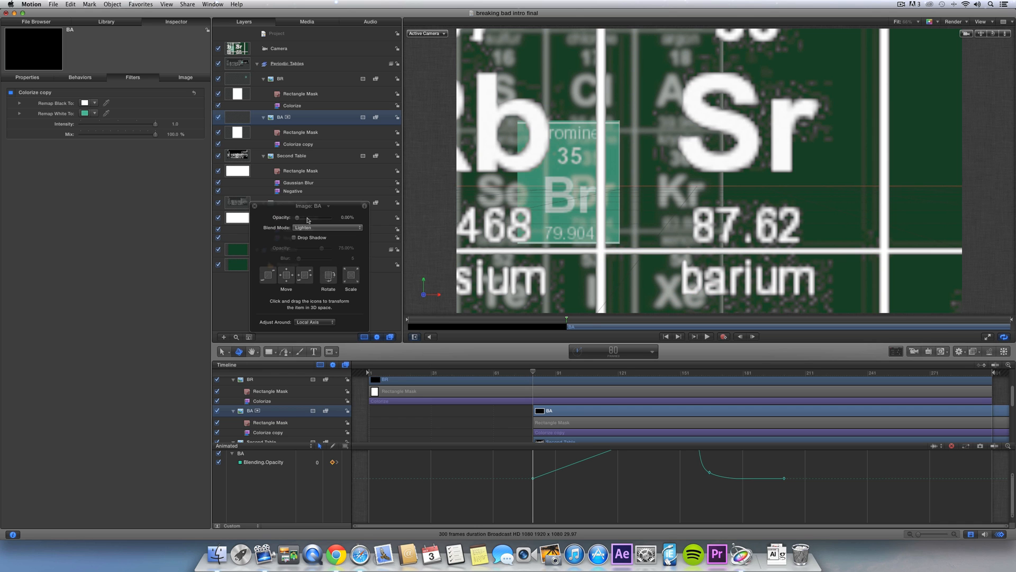
- Delete BA's later fade-out keyframes and play back to confirm it reaches full opacity
{"action": "left_click_drag", "start_coordinate": [562, 371], "coordinate": [587, 377]}
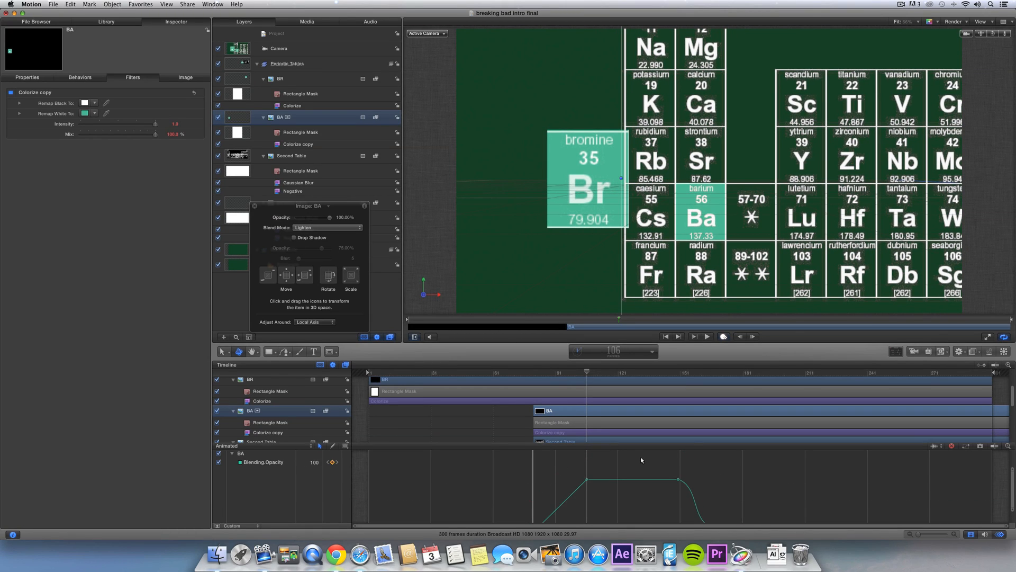
{"action": "left_click_drag", "start_coordinate": [663, 461], "coordinate": [718, 516]}
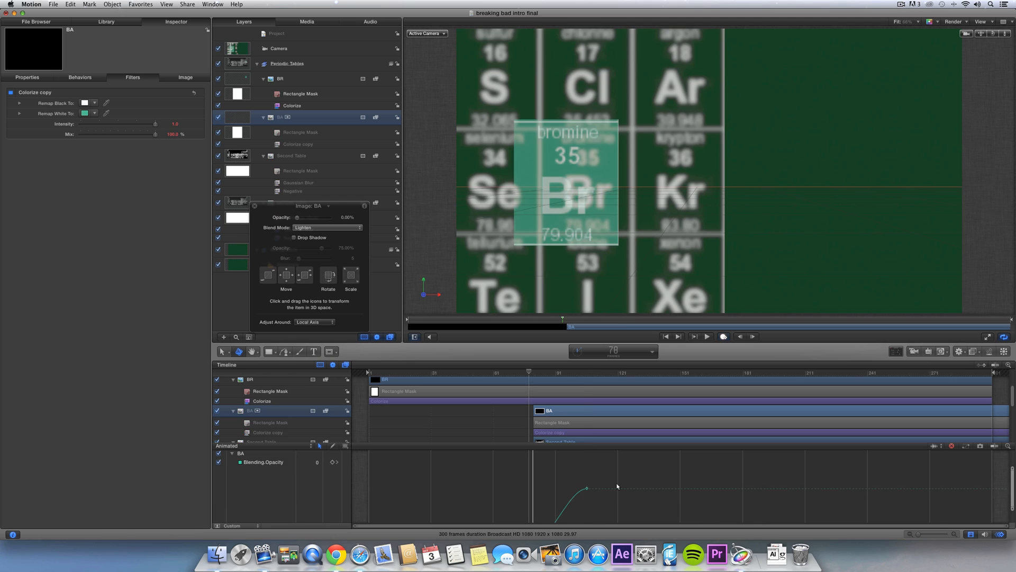
{"action": "key", "text": "space"}
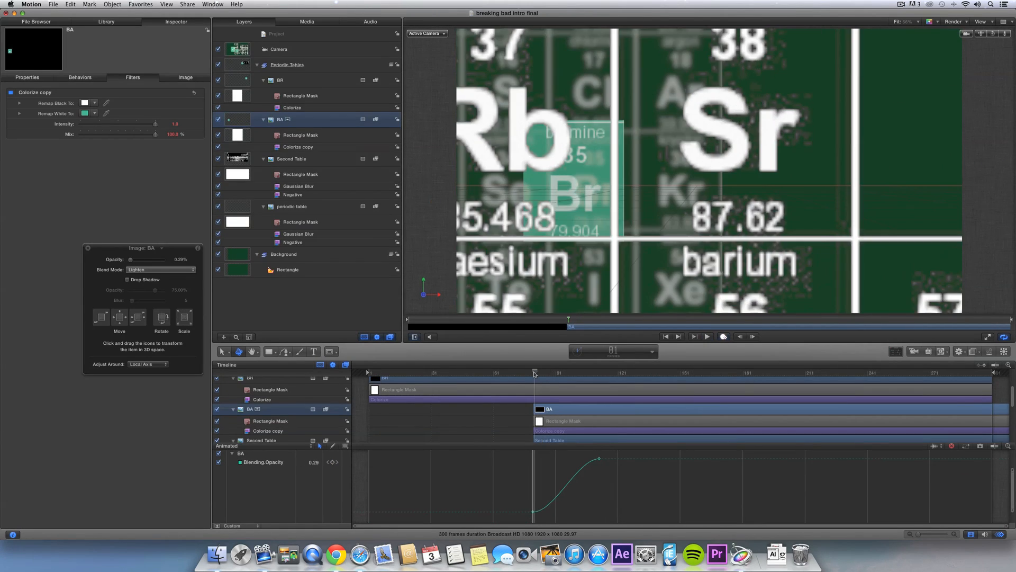
{"action": "mouse_move", "coordinate": [535, 373]}
{"action": "left_mouse_down"}
{"action": "mouse_move", "coordinate": [712, 370]}
{"action": "mouse_move", "coordinate": [519, 388]}
{"action": "mouse_move", "coordinate": [535, 387]}
{"action": "left_mouse_up"}
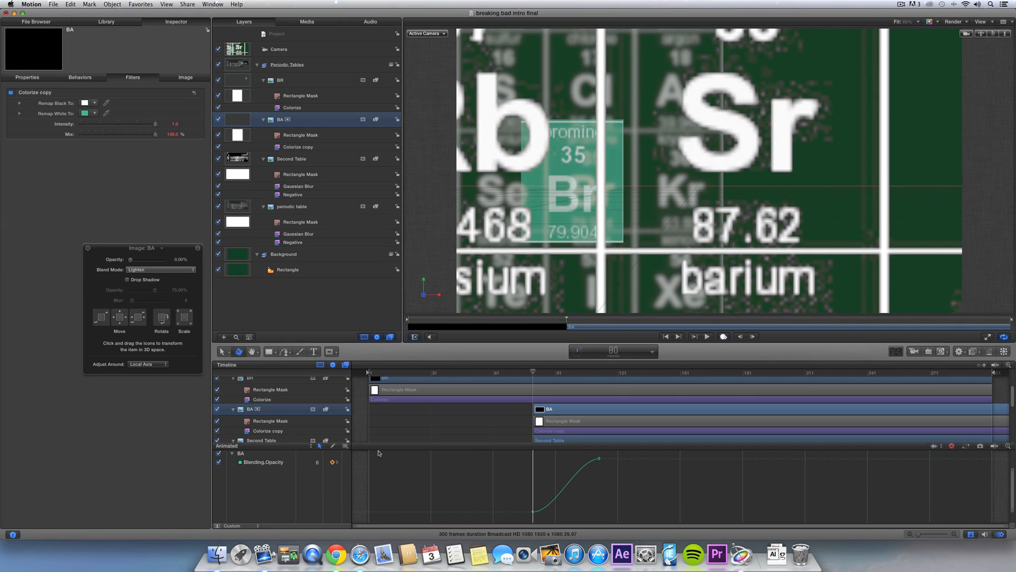
- Add a position keyframe to BA at the current frame and preview the animation
{"action": "left_click", "coordinate": [33, 79]}
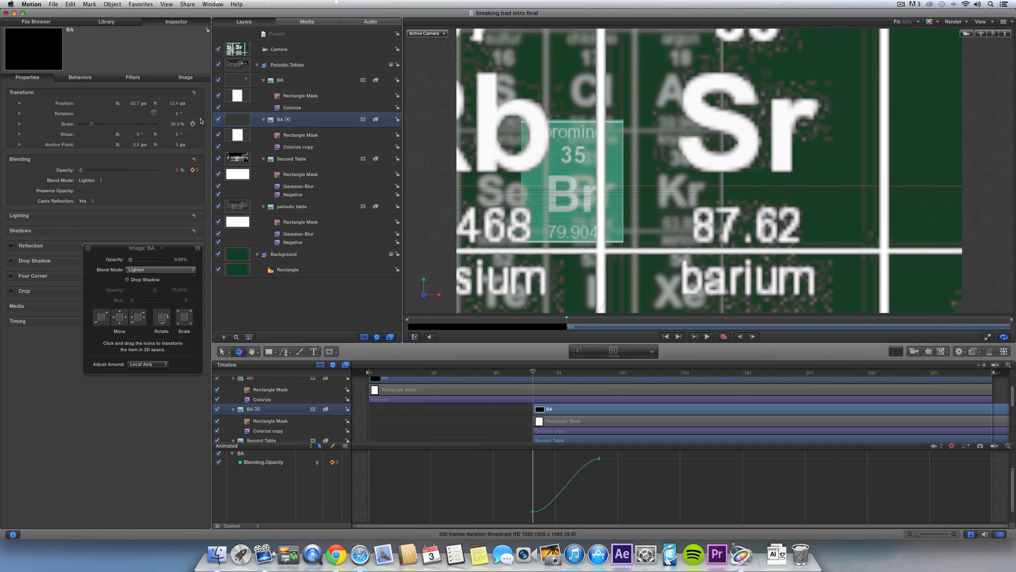
{"action": "left_click", "coordinate": [192, 103]}
{"action": "key", "text": "space"}
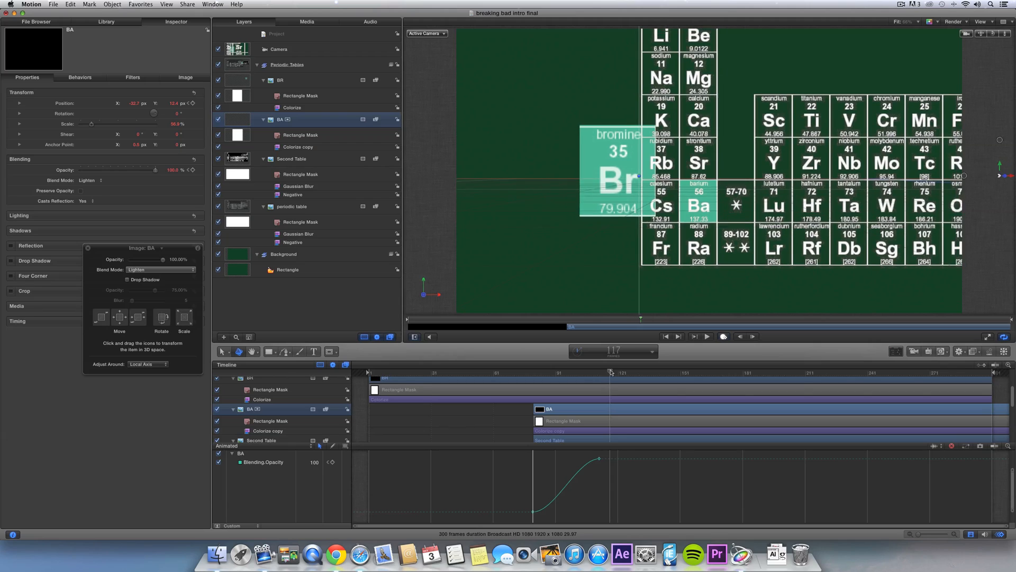
- At frame 186, move the barium tile forward in 3D to sit below and right of Br
{"action": "left_click", "coordinate": [358, 49]}
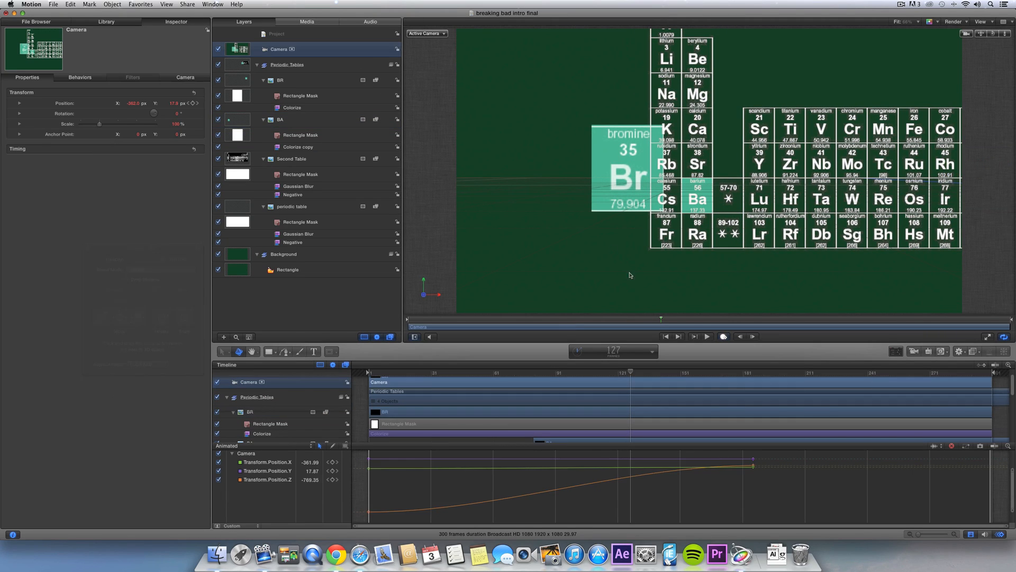
{"action": "left_click", "coordinate": [754, 374]}
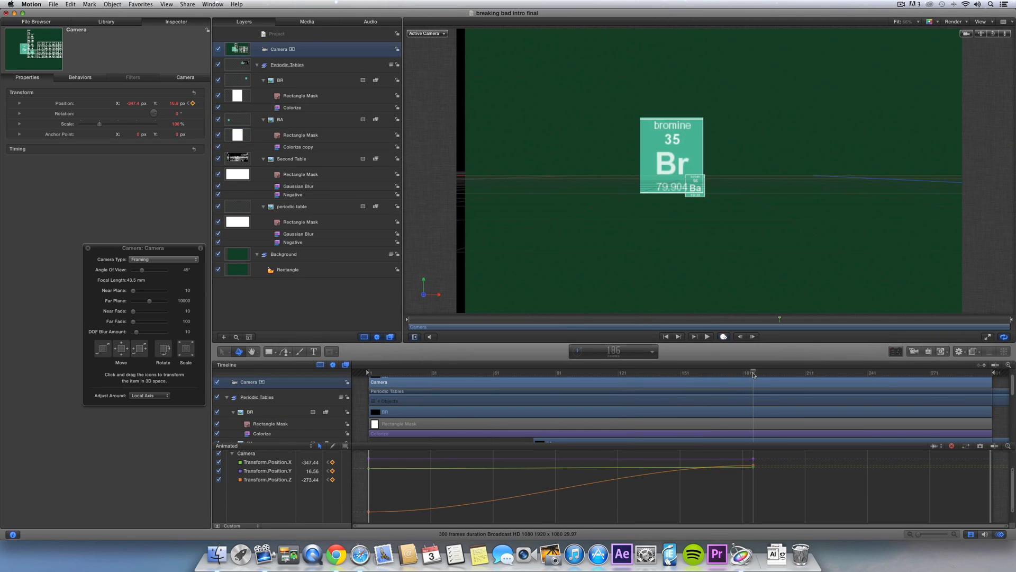
{"action": "left_click", "coordinate": [294, 123]}
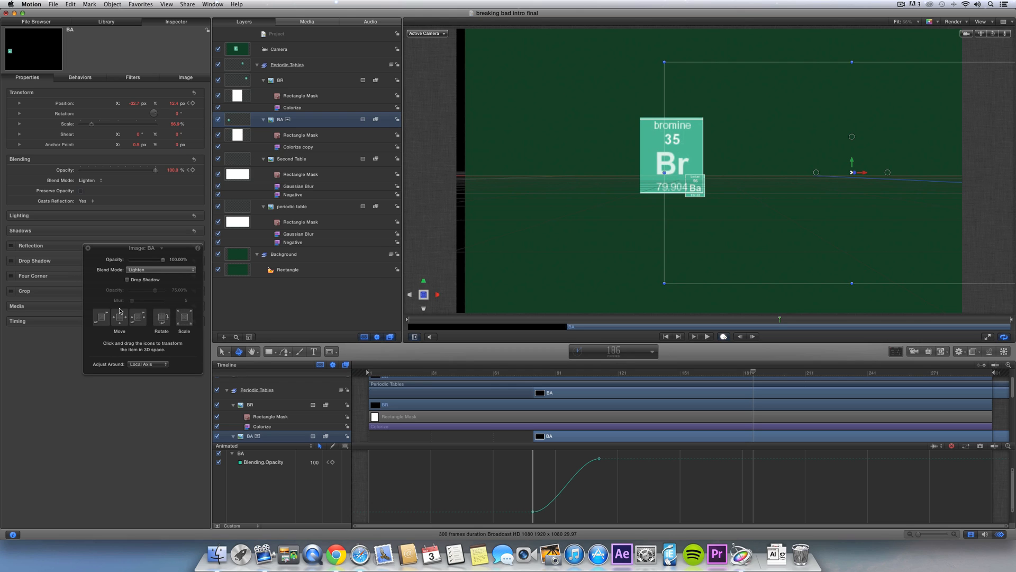
{"action": "left_click_drag", "start_coordinate": [105, 318], "coordinate": [1, 455]}
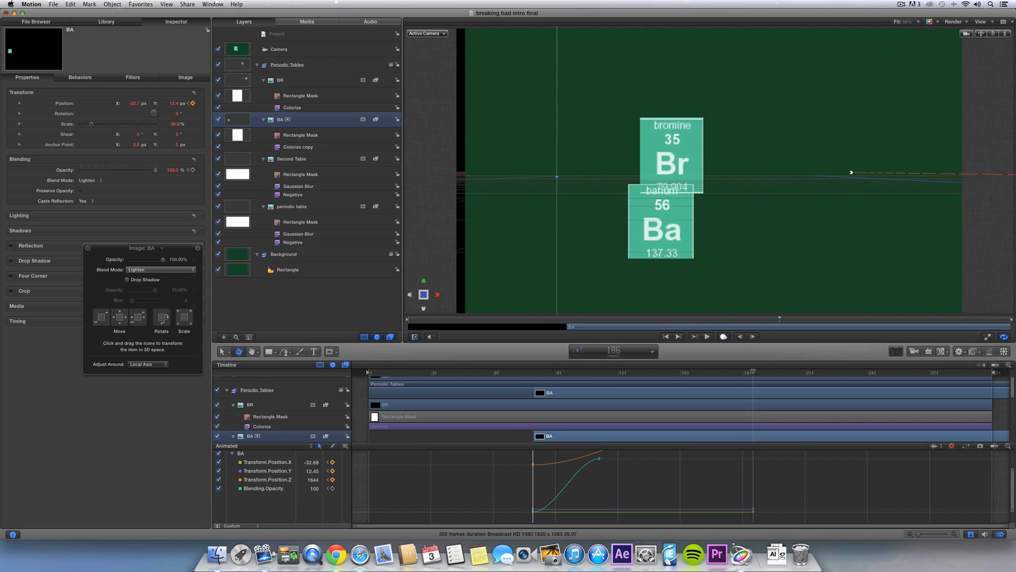
{"action": "left_click_drag", "start_coordinate": [653, 231], "coordinate": [664, 165]}
{"action": "left_click_drag", "start_coordinate": [105, 318], "coordinate": [109, 316]}
{"action": "left_click_drag", "start_coordinate": [655, 166], "coordinate": [717, 237]}
- Quick Look the reference Breaking Bad clip from Finder's recent files
{"action": "left_click", "coordinate": [216, 554]}
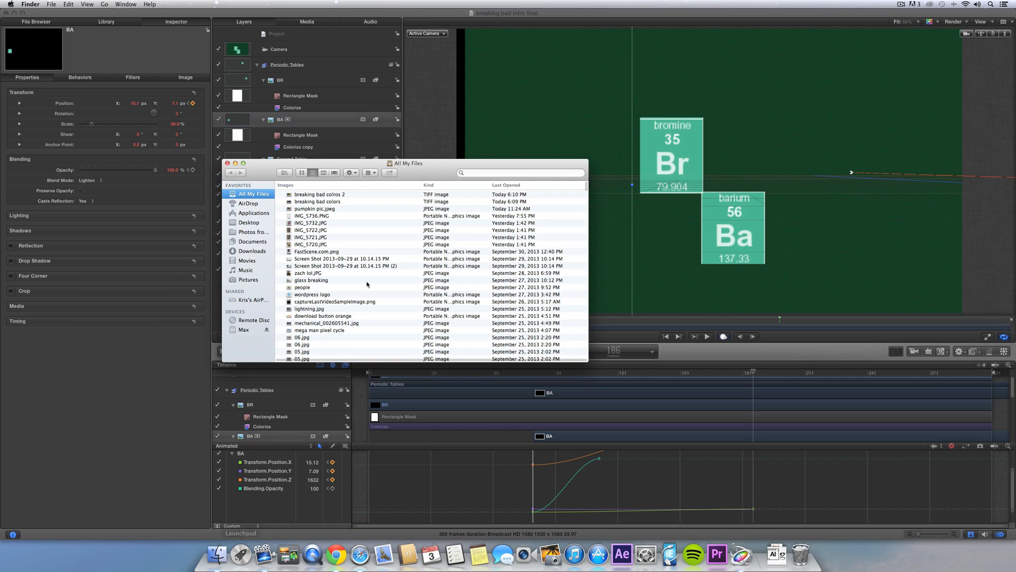
{"action": "left_click", "coordinate": [342, 196]}
{"action": "key", "text": "space"}
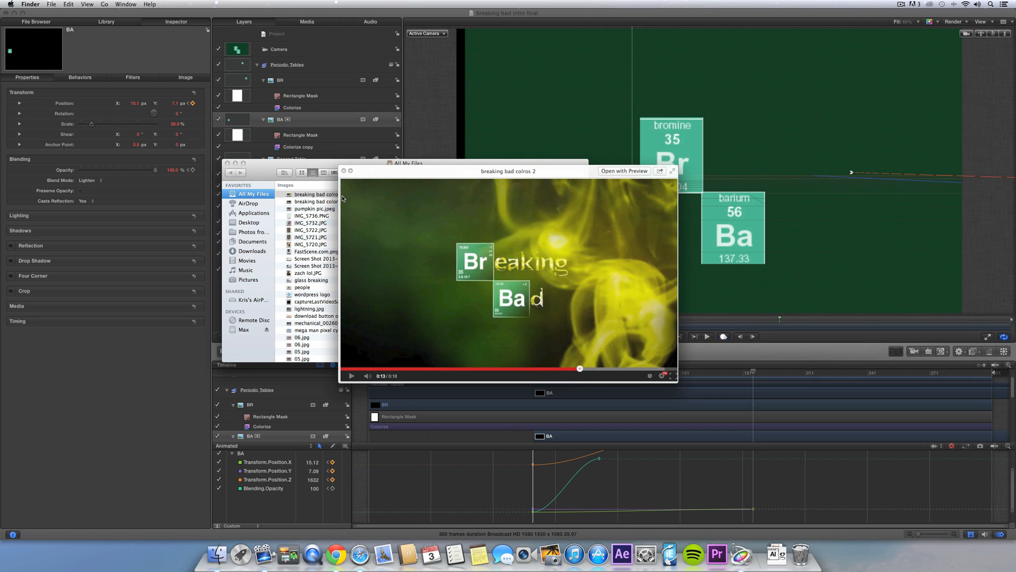
{"action": "key", "text": "space"}
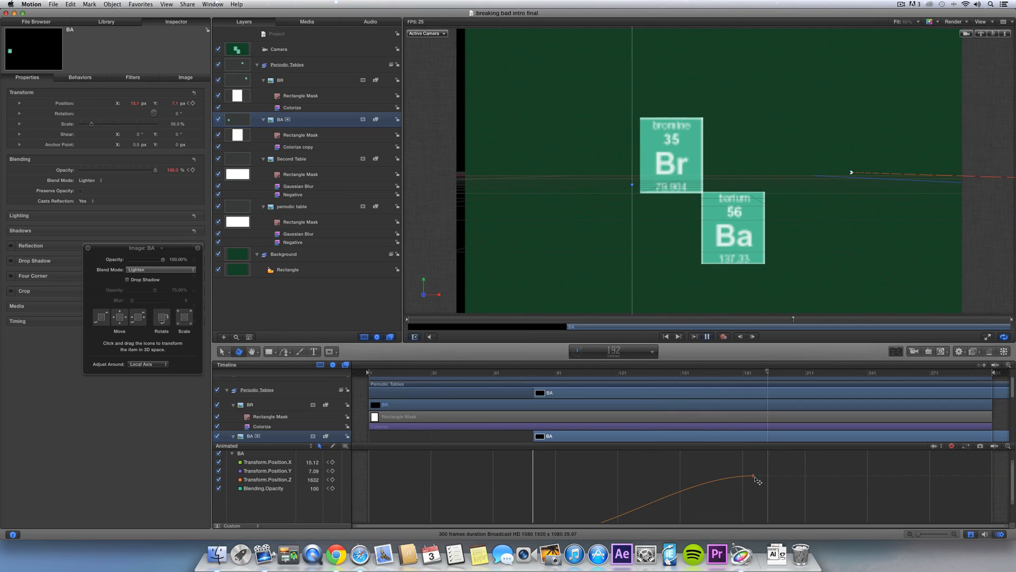
- Add an 'eaking' text layer beside the bromine tile and enlarge it to size 182
{"action": "key", "text": "t"}
{"action": "left_click", "coordinate": [731, 170]}
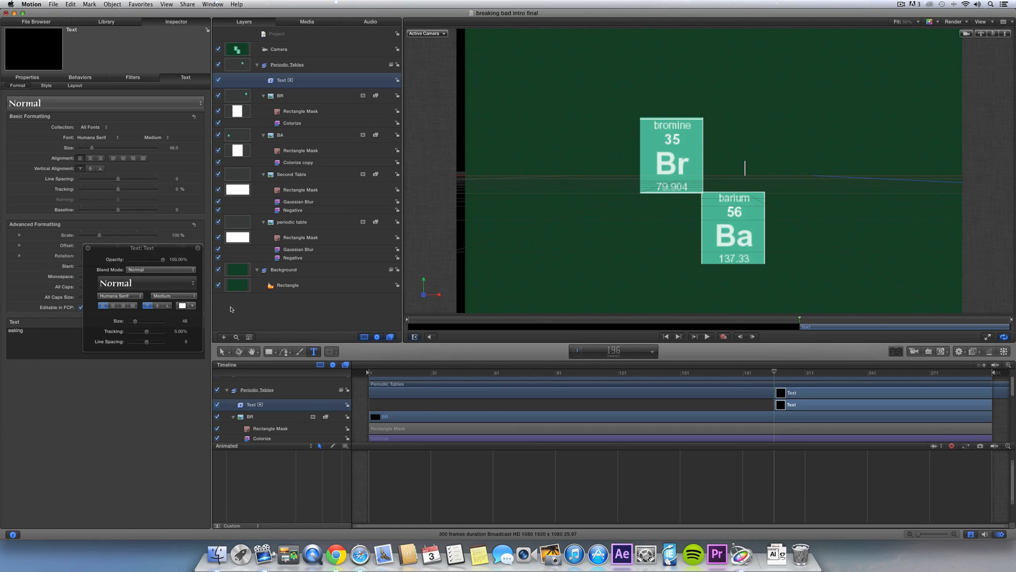
{"action": "left_click_drag", "start_coordinate": [135, 321], "coordinate": [151, 324]}
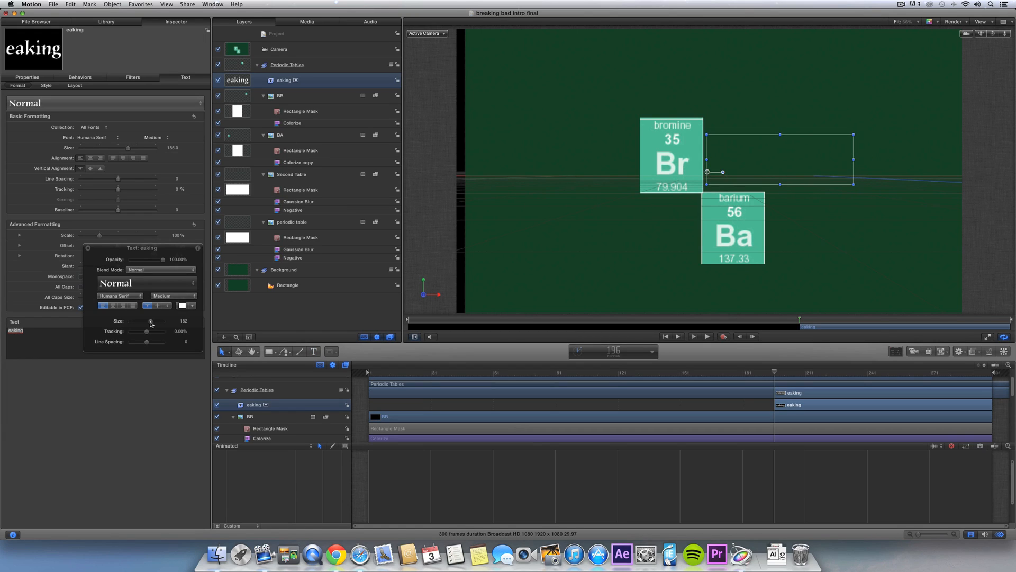
- Create a group named Text, move eaking into it, and resize it right after the Br tile
{"action": "right_click", "coordinate": [286, 310]}
{"action": "left_click", "coordinate": [309, 311]}
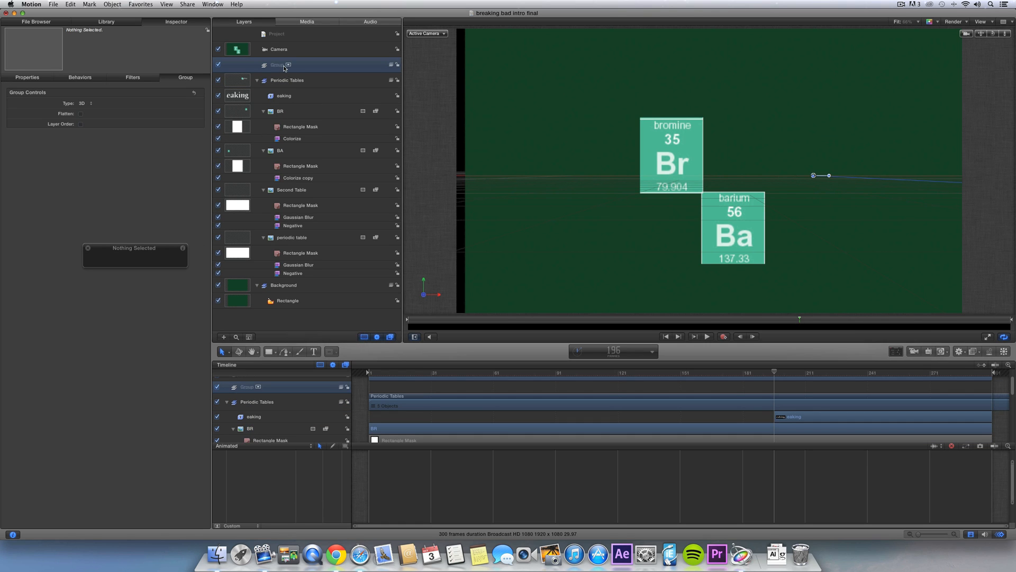
{"action": "key", "text": "super+a"}
{"action": "type", "text": "Text"}
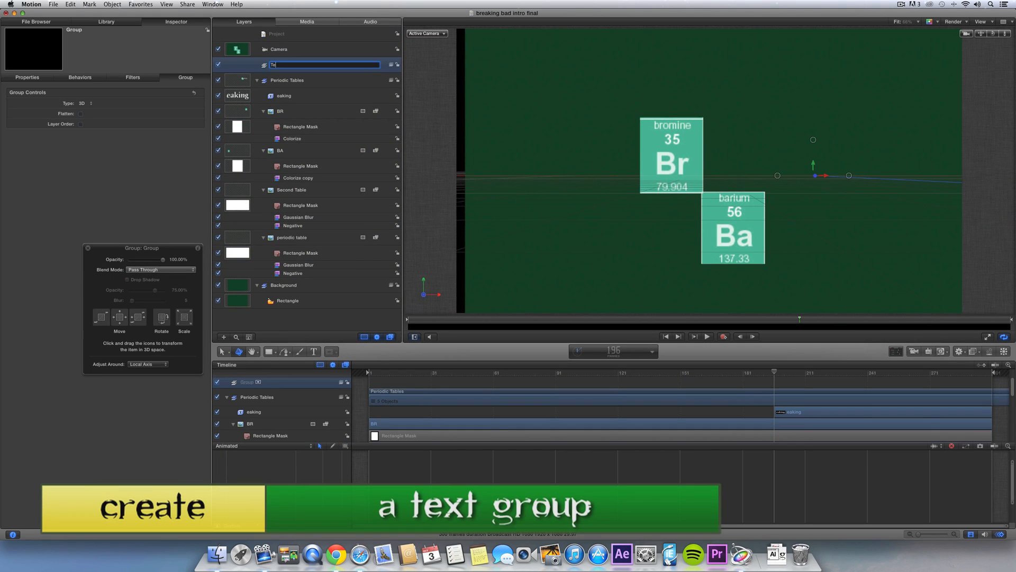
{"action": "key", "text": "Return"}
{"action": "left_click_drag", "start_coordinate": [286, 91], "coordinate": [289, 65]}
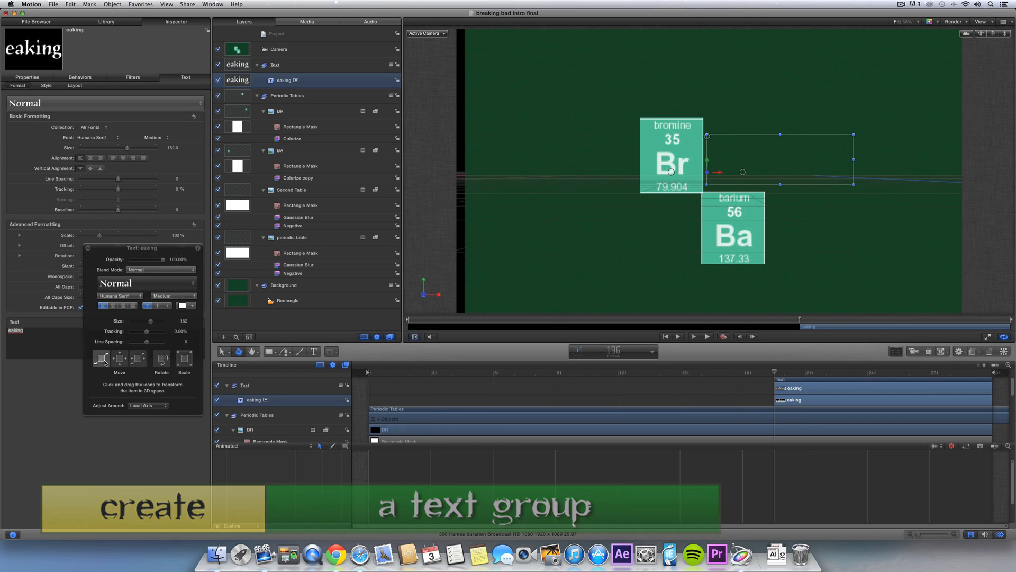
{"action": "left_click_drag", "start_coordinate": [803, 152], "coordinate": [801, 162]}
{"action": "left_click_drag", "start_coordinate": [897, 199], "coordinate": [772, 173]}
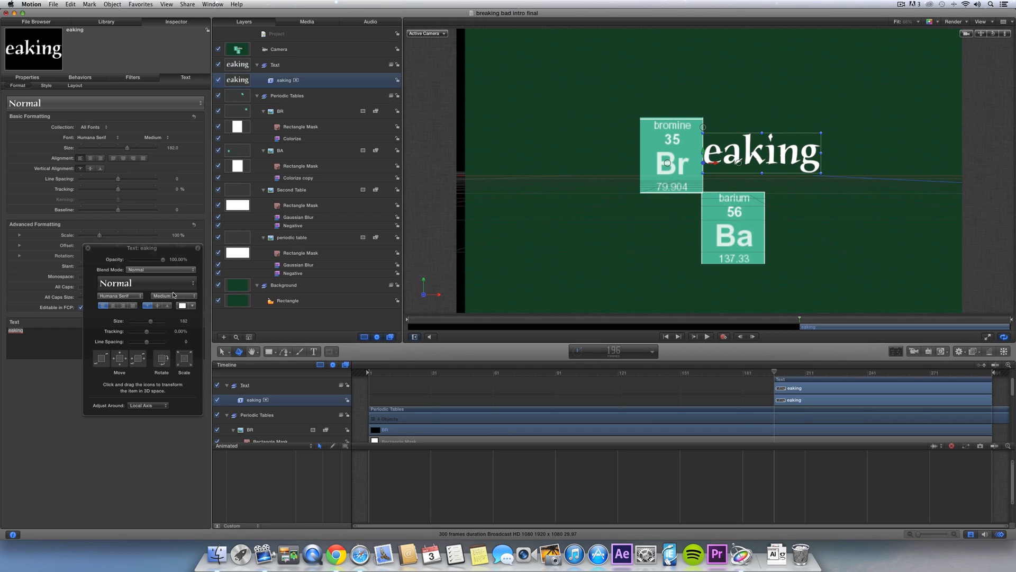
- Style eaking in the Heart Breaking Bad font, pale yellow, with Add blend mode
{"action": "left_click", "coordinate": [124, 297]}
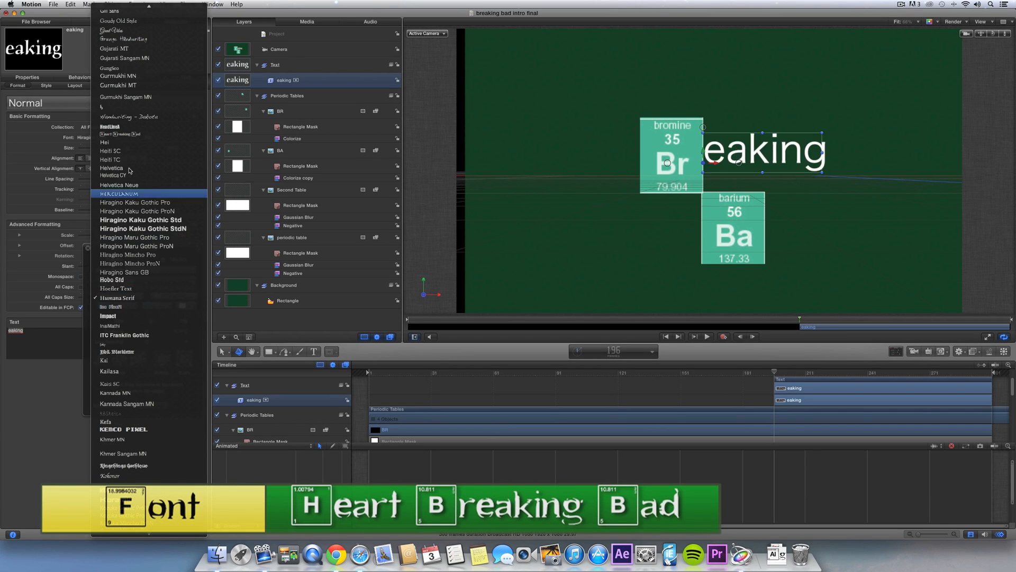
{"action": "left_click", "coordinate": [119, 134]}
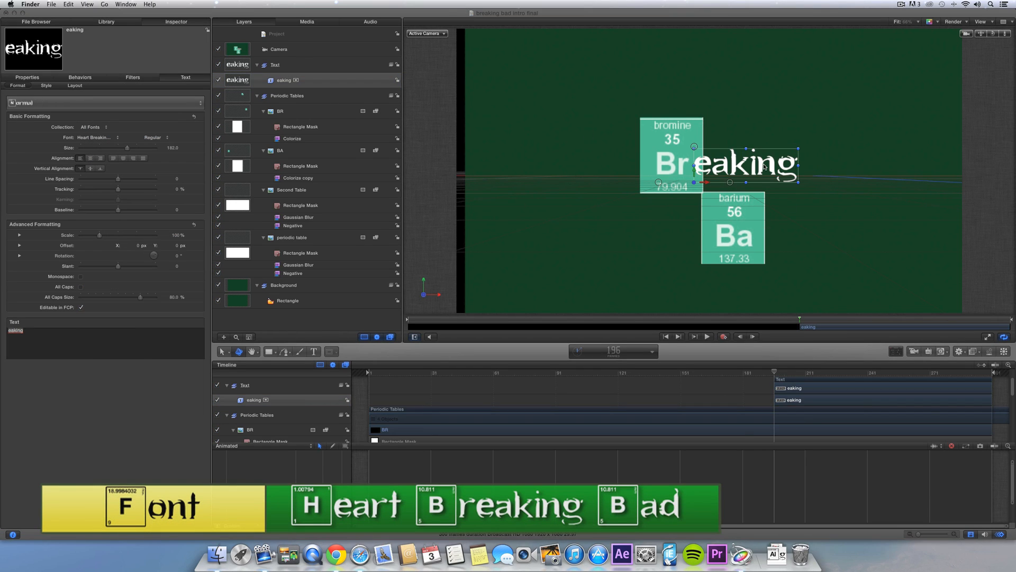
{"action": "left_click", "coordinate": [764, 167]}
{"action": "left_click", "coordinate": [182, 306]}
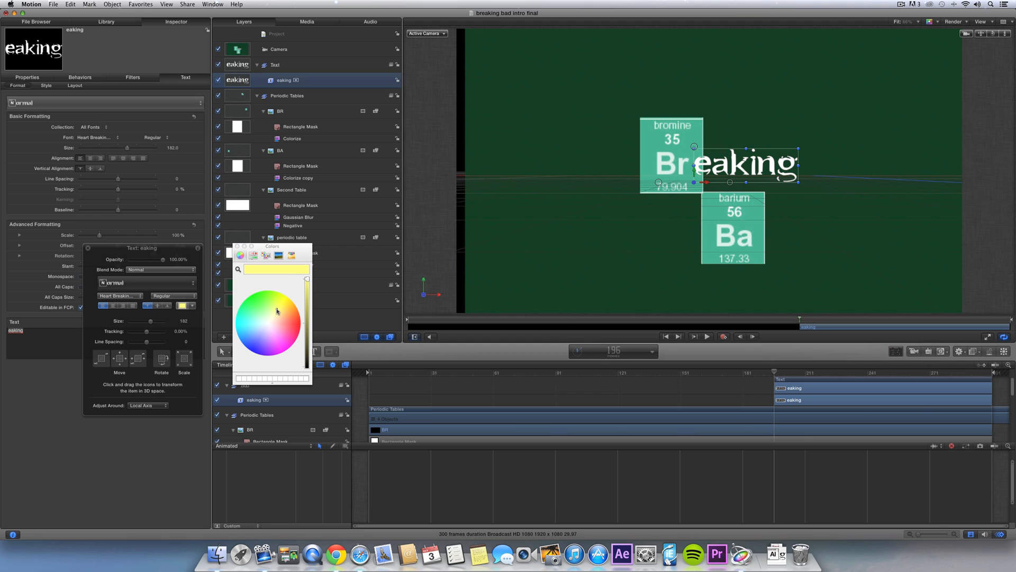
{"action": "left_click", "coordinate": [277, 310]}
{"action": "right_click", "coordinate": [756, 167]}
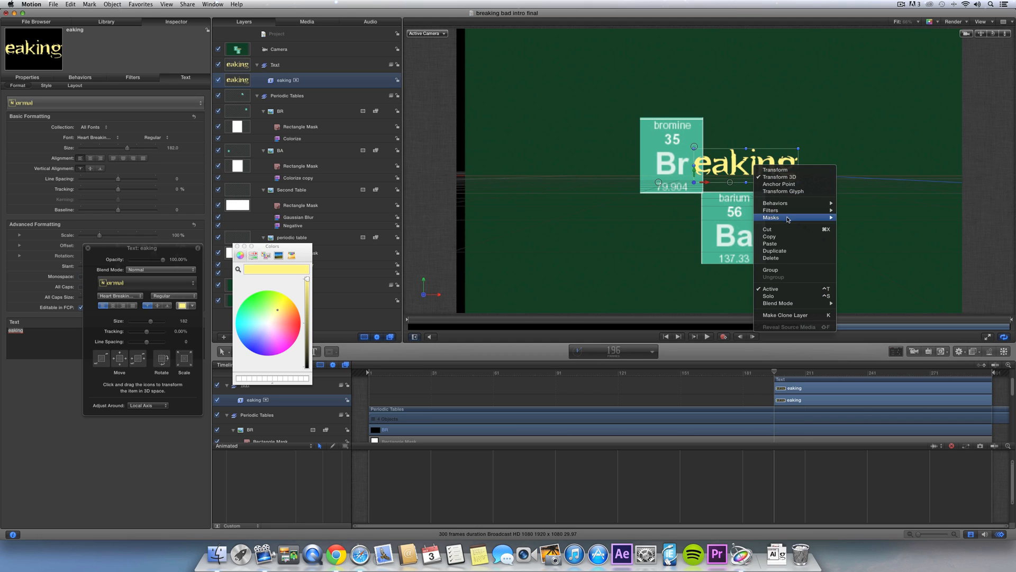
{"action": "mouse_move", "coordinate": [805, 303]}
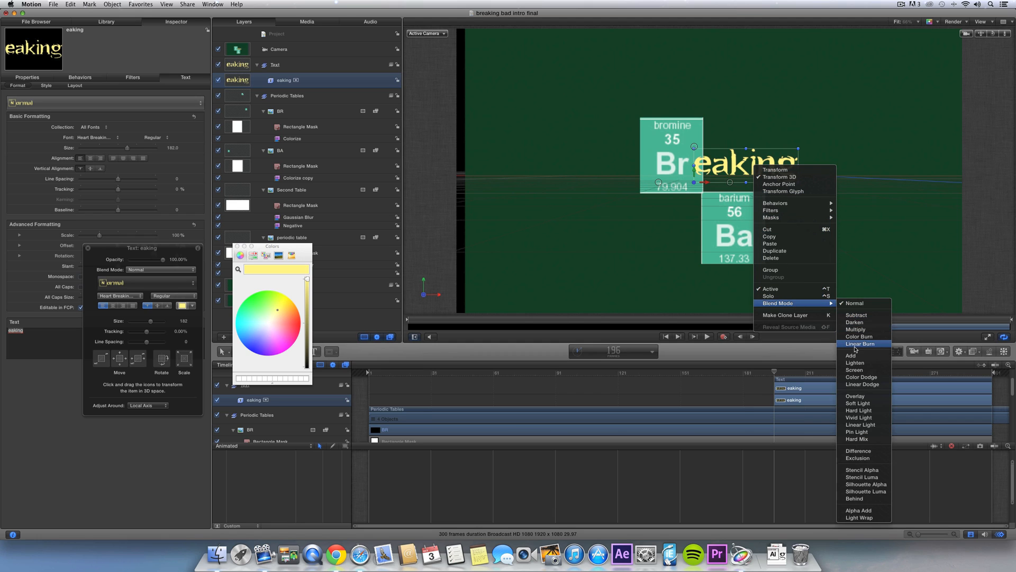
{"action": "left_click", "coordinate": [851, 355]}
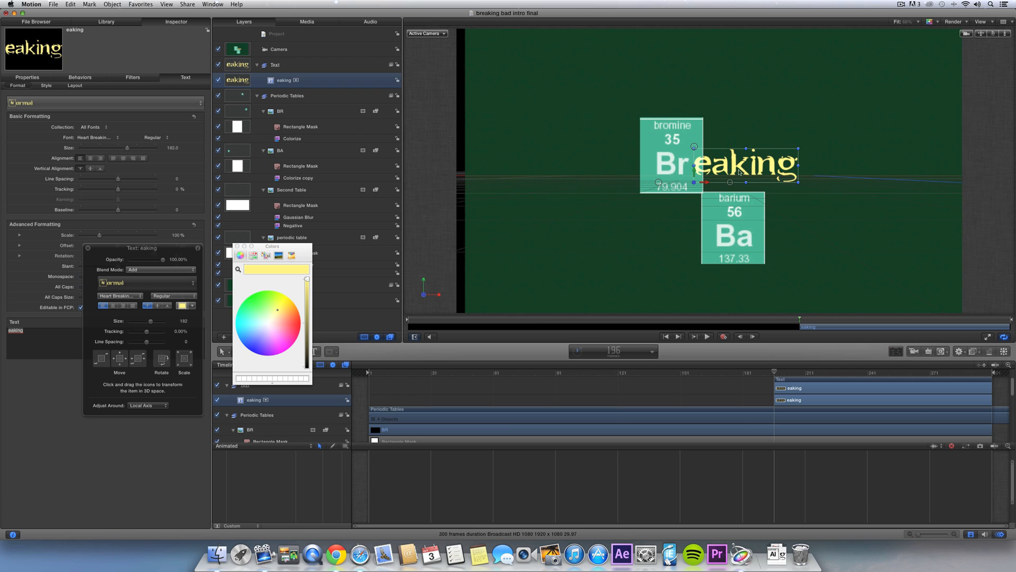
- Duplicate the text, move the copy beside the Ba tile and retype it as 'd'
{"action": "key", "text": "super+Tab"}
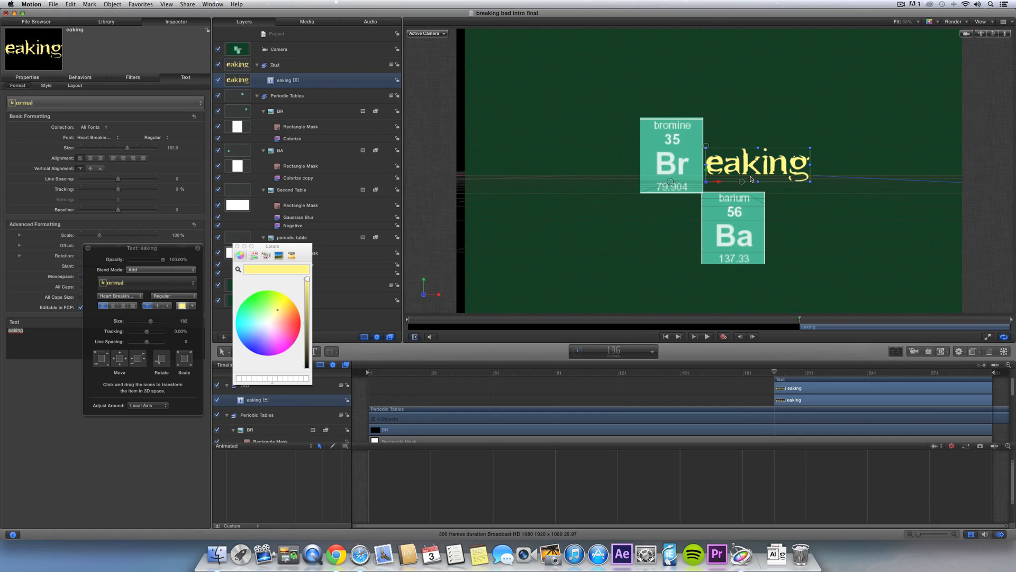
{"action": "key", "text": "super+d"}
{"action": "left_click_drag", "start_coordinate": [736, 169], "coordinate": [796, 240]}
{"action": "type", "text": "d"}
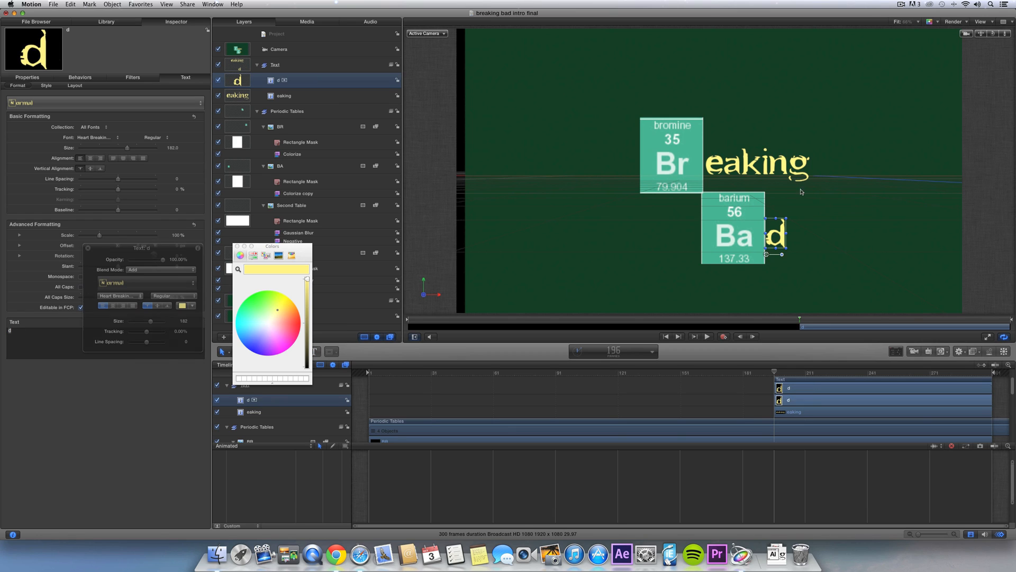
{"action": "key", "text": "Escape"}
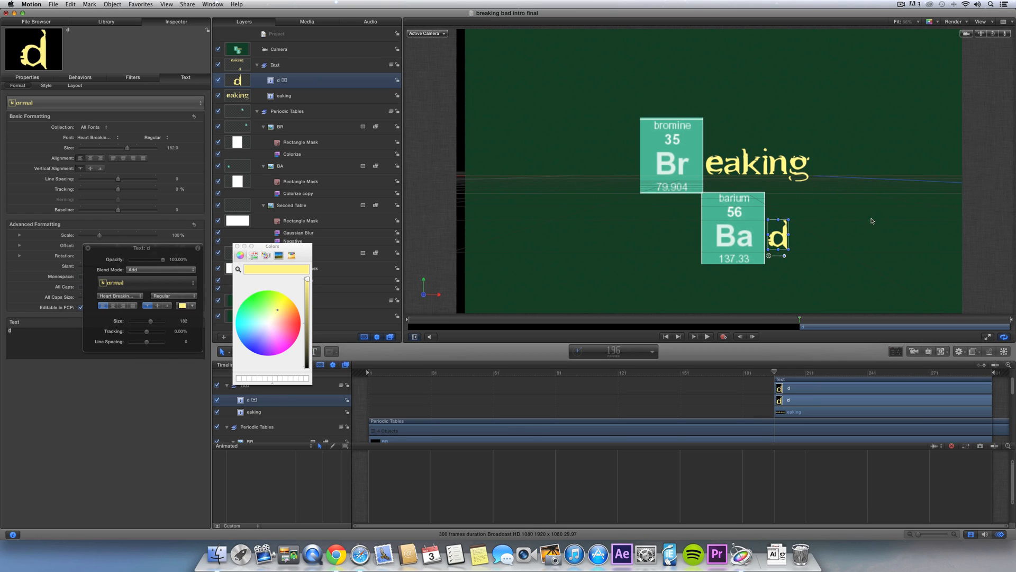
- Clear the selection and close the colour picker
{"action": "left_click", "coordinate": [986, 208]}
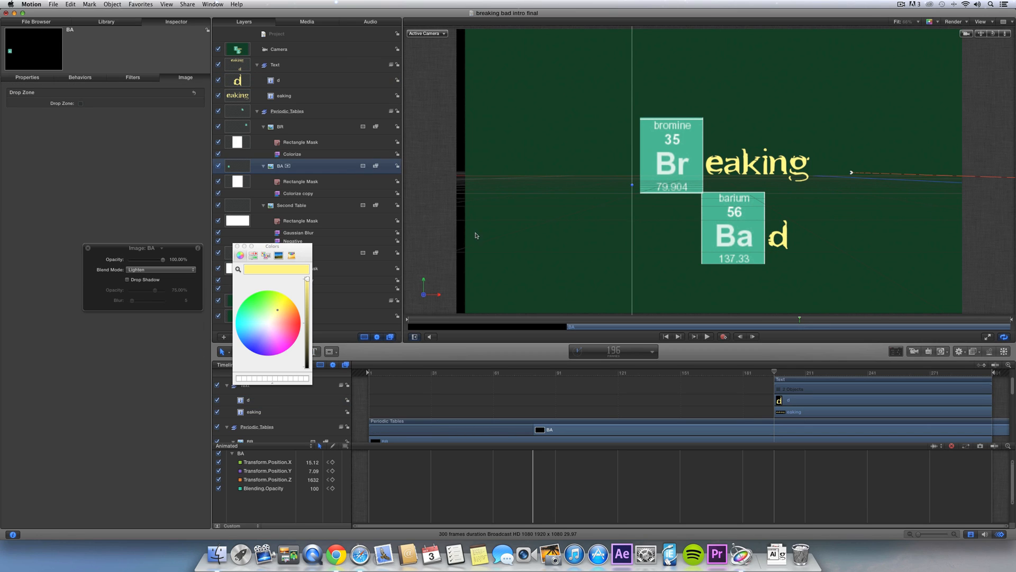
{"action": "left_click", "coordinate": [459, 391]}
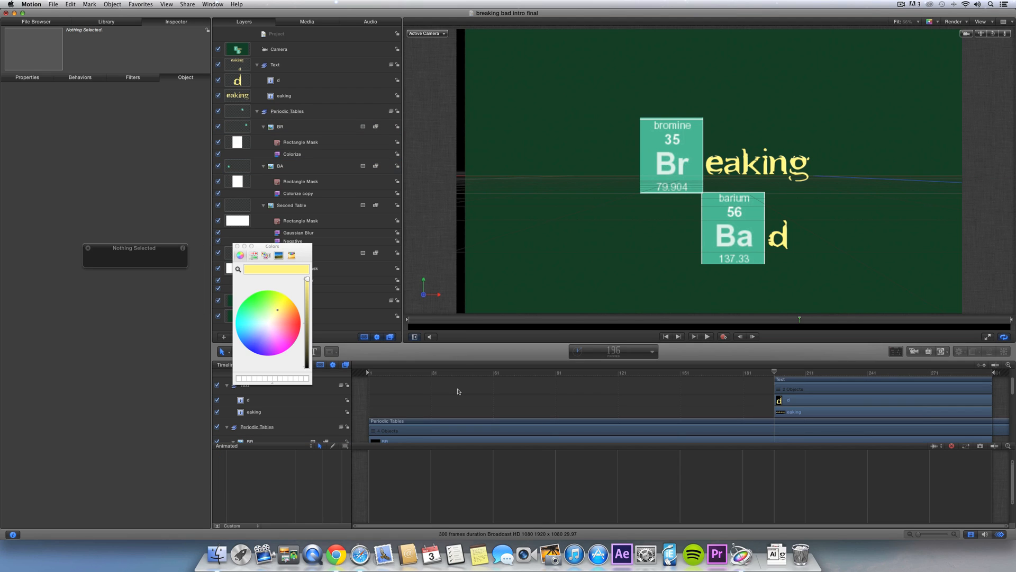
{"action": "left_click", "coordinate": [236, 248]}
{"action": "left_click", "coordinate": [216, 553]}
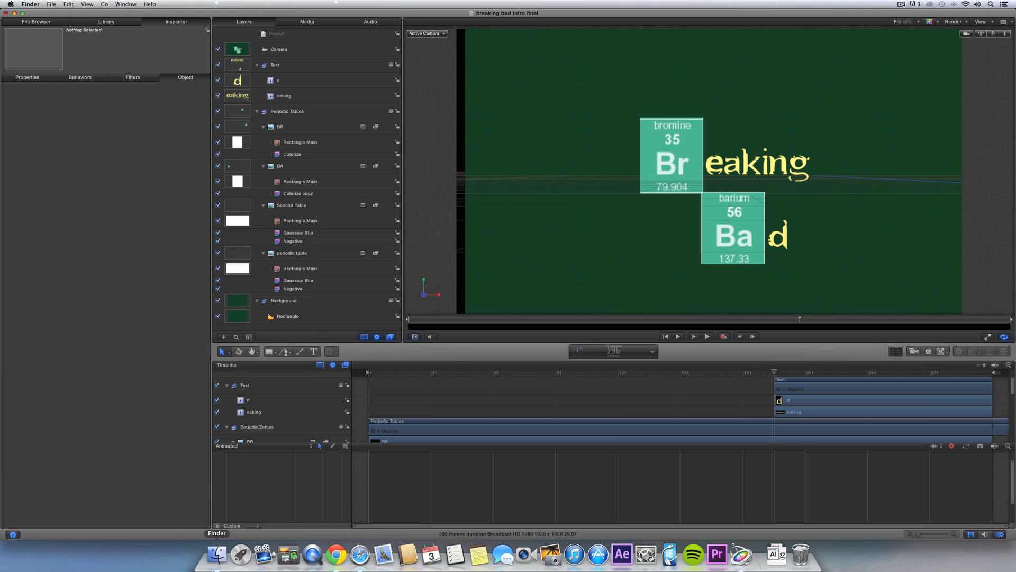
- Find Wisp_04.mov in Action Essentials 2's 14. Smoke folder, preview it, and drag it into Motion's Layers
{"action": "left_click_drag", "start_coordinate": [424, 172], "coordinate": [480, 184]}
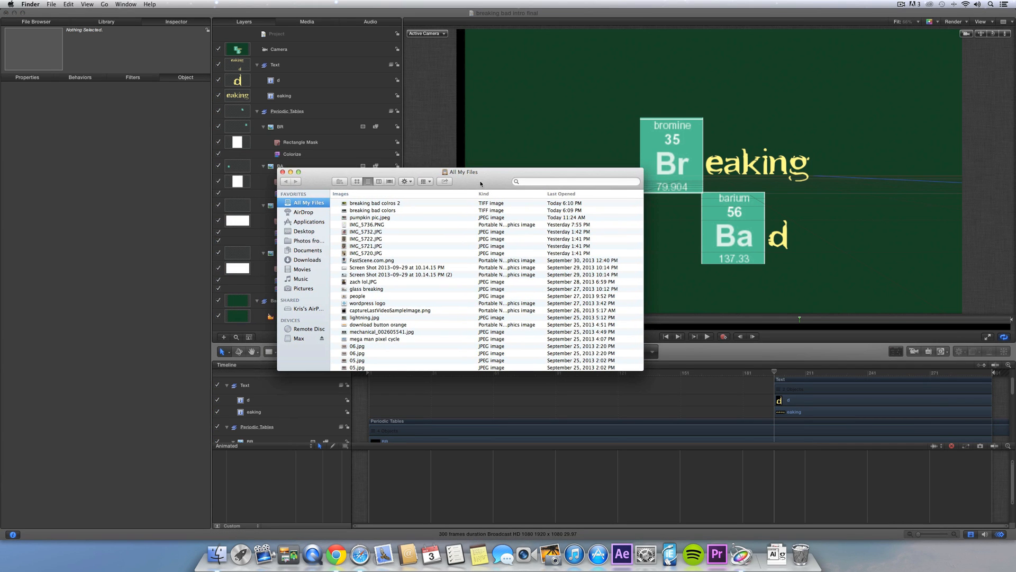
{"action": "left_click", "coordinate": [301, 340]}
{"action": "double_click", "coordinate": [366, 267]}
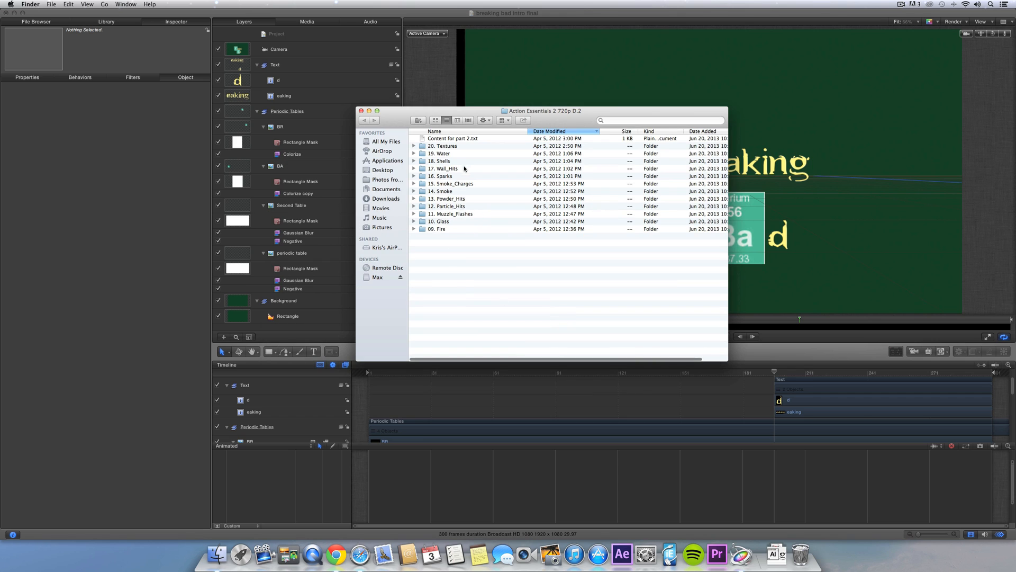
{"action": "double_click", "coordinate": [446, 192]}
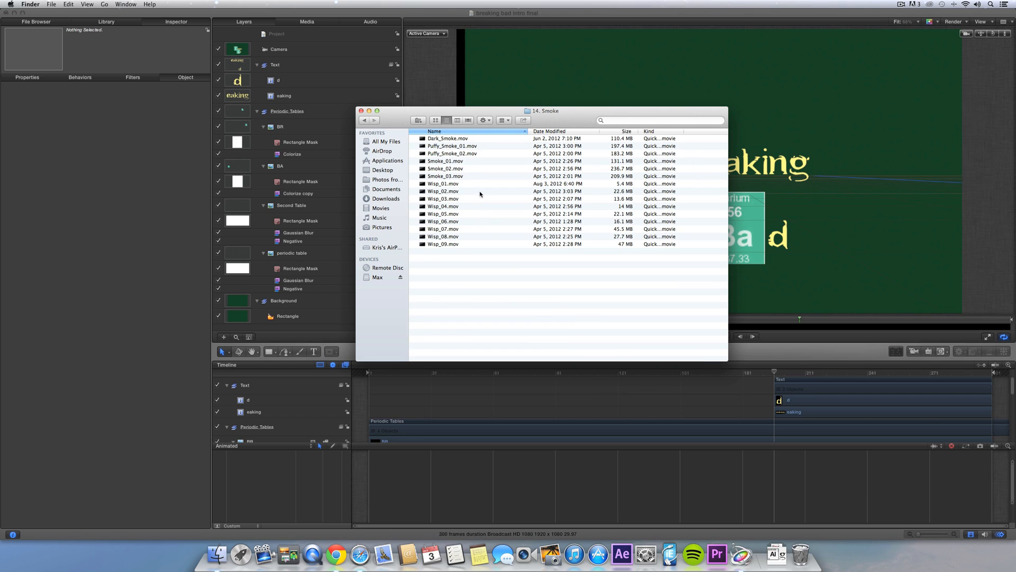
{"action": "left_click", "coordinate": [449, 184]}
{"action": "key", "text": "space"}
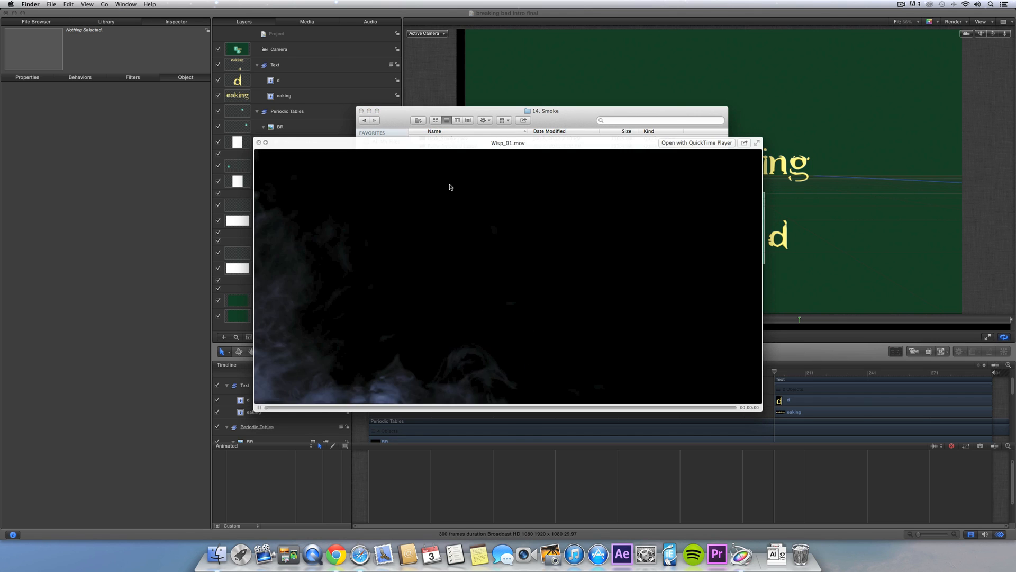
{"action": "key", "text": "Down"}
{"action": "key", "text": "Down"}
{"action": "key", "text": "Down"}
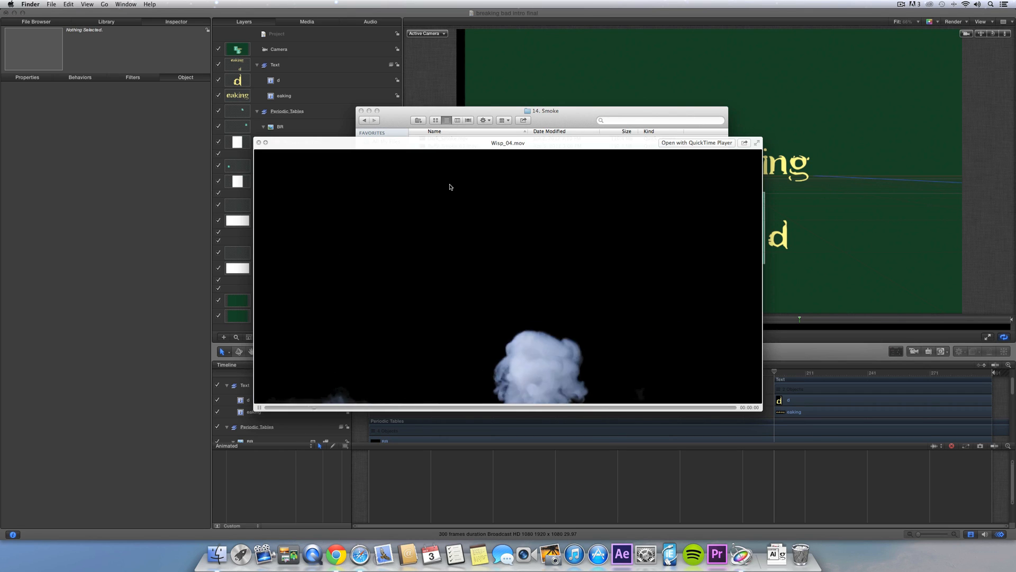
{"action": "key", "text": "space"}
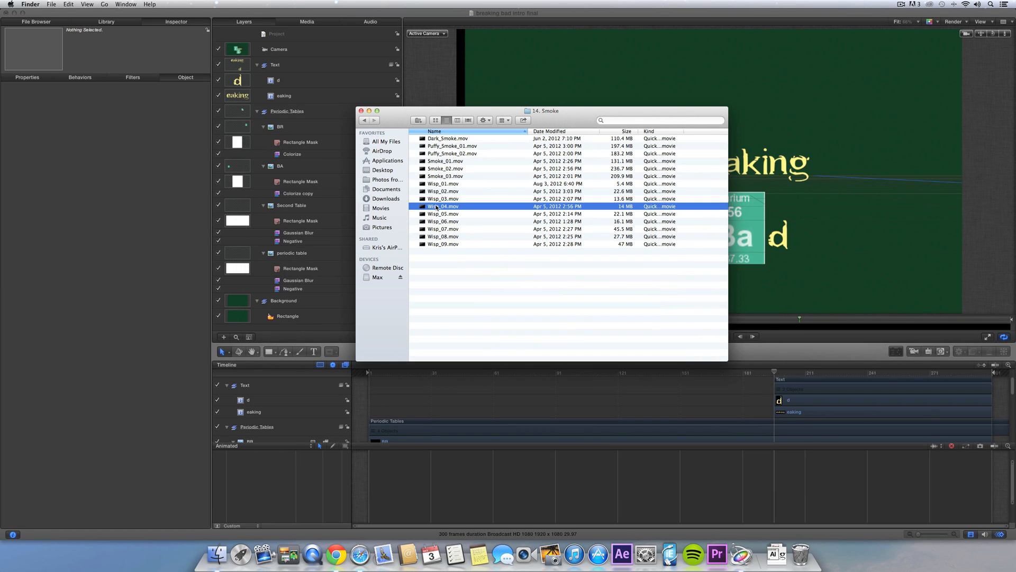
{"action": "left_click_drag", "start_coordinate": [585, 207], "coordinate": [275, 57]}
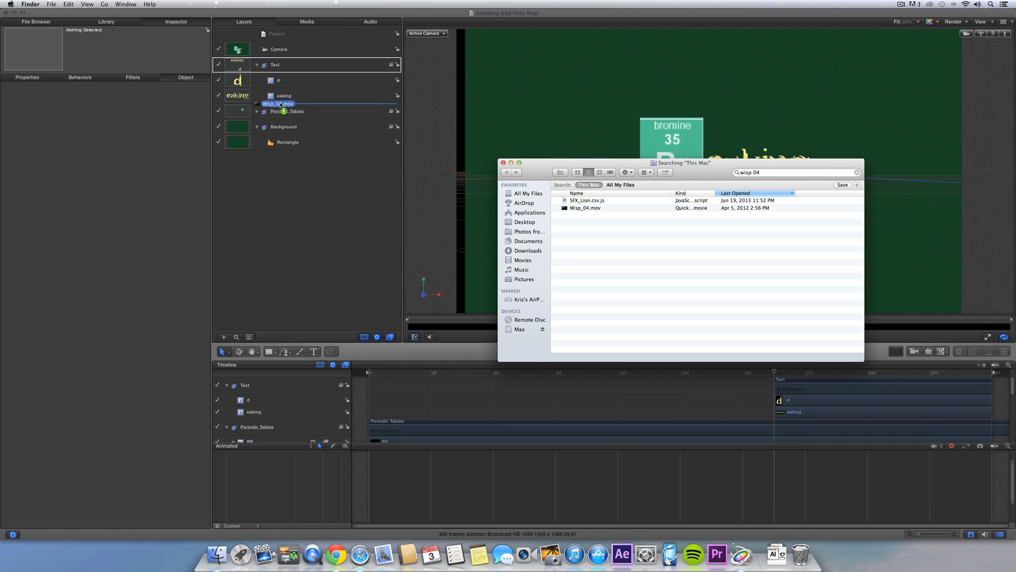
- At frame 211, enlarge the Wisp_04 smoke to 400% and move it left and upward
{"action": "left_click", "coordinate": [504, 163]}
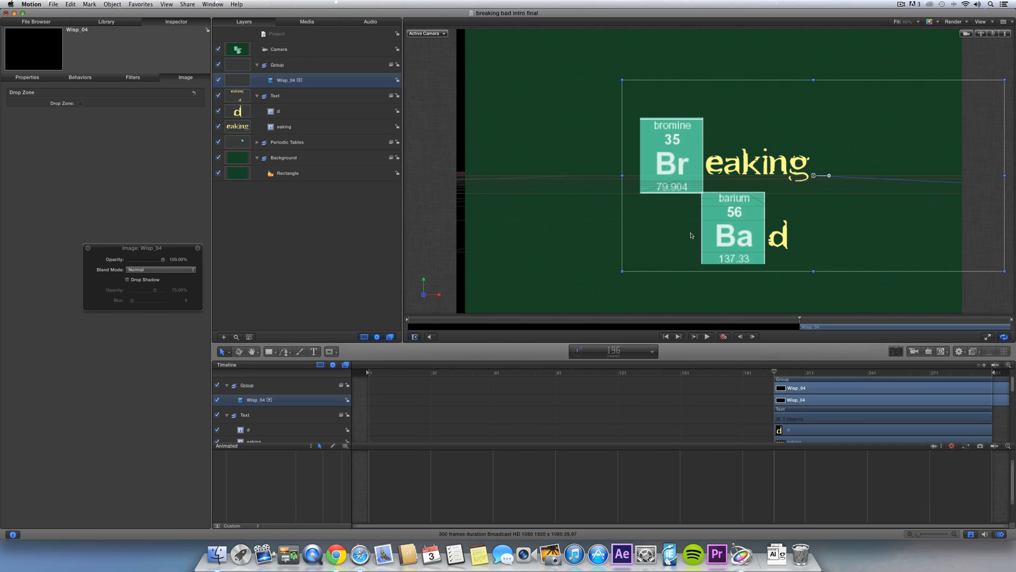
{"action": "left_click_drag", "start_coordinate": [775, 372], "coordinate": [815, 374]}
{"action": "left_click_drag", "start_coordinate": [816, 275], "coordinate": [657, 552]}
{"action": "left_click_drag", "start_coordinate": [710, 231], "coordinate": [720, 146]}
{"action": "left_click_drag", "start_coordinate": [840, 319], "coordinate": [801, 321]}
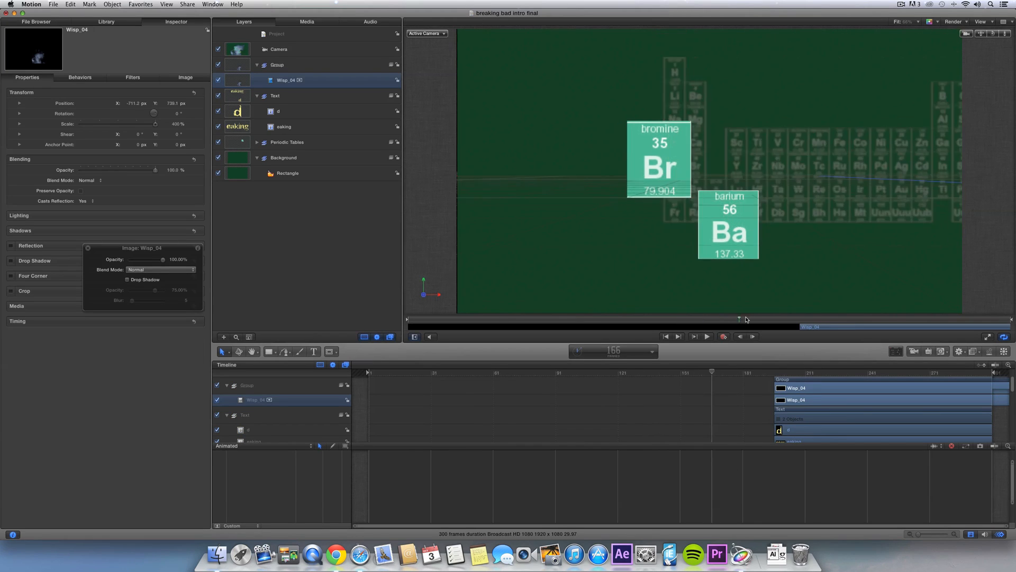
- Slide the Text group about 36 frames earlier and check the timing up to frame 182
{"action": "left_click", "coordinate": [288, 95]}
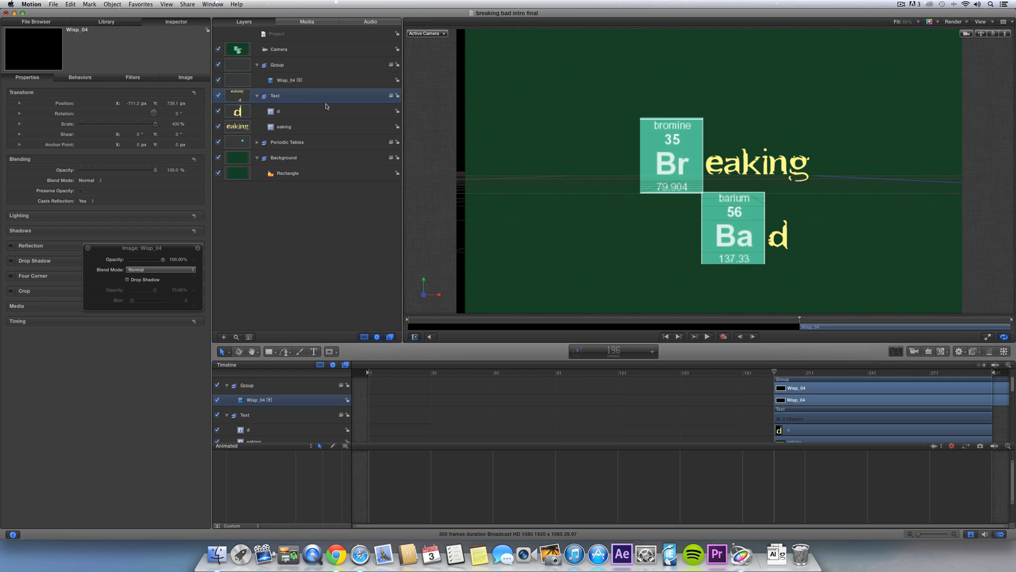
{"action": "left_click_drag", "start_coordinate": [817, 329], "coordinate": [745, 328]}
{"action": "left_click_drag", "start_coordinate": [732, 320], "coordinate": [763, 320]}
- Record a Text group opacity fade from 0% at its start up to 100%, then play it back
{"action": "key", "text": "shift+i"}
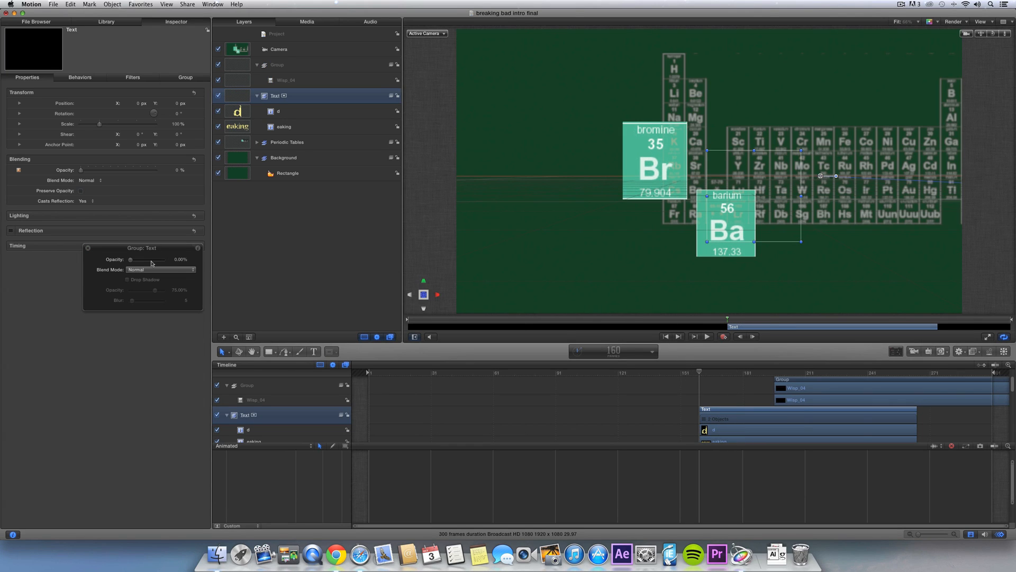
{"action": "left_click", "coordinate": [724, 337]}
{"action": "key", "text": "space"}
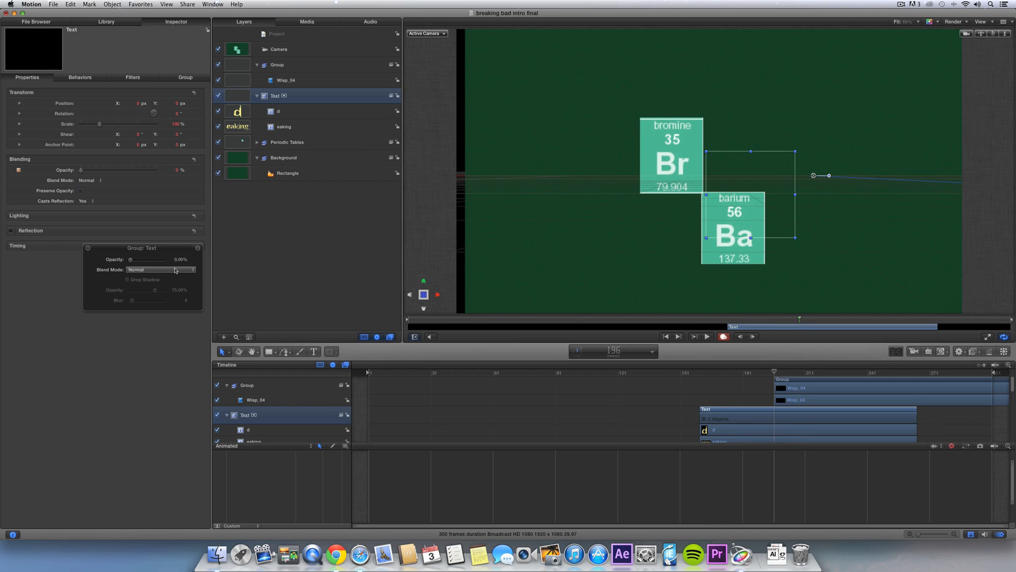
{"action": "left_click_drag", "start_coordinate": [151, 260], "coordinate": [318, 265]}
{"action": "left_click", "coordinate": [725, 320]}
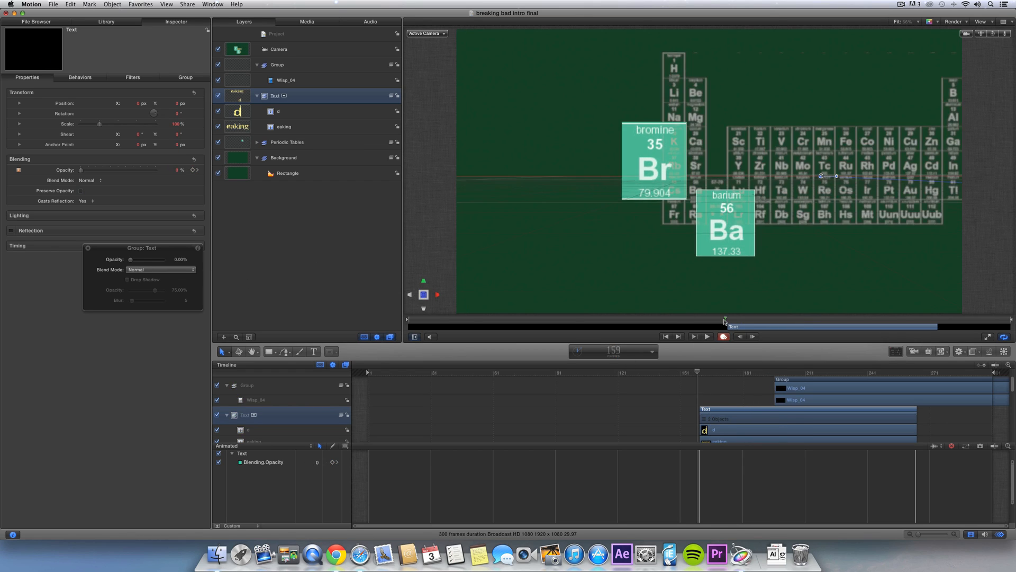
{"action": "key", "text": "space"}
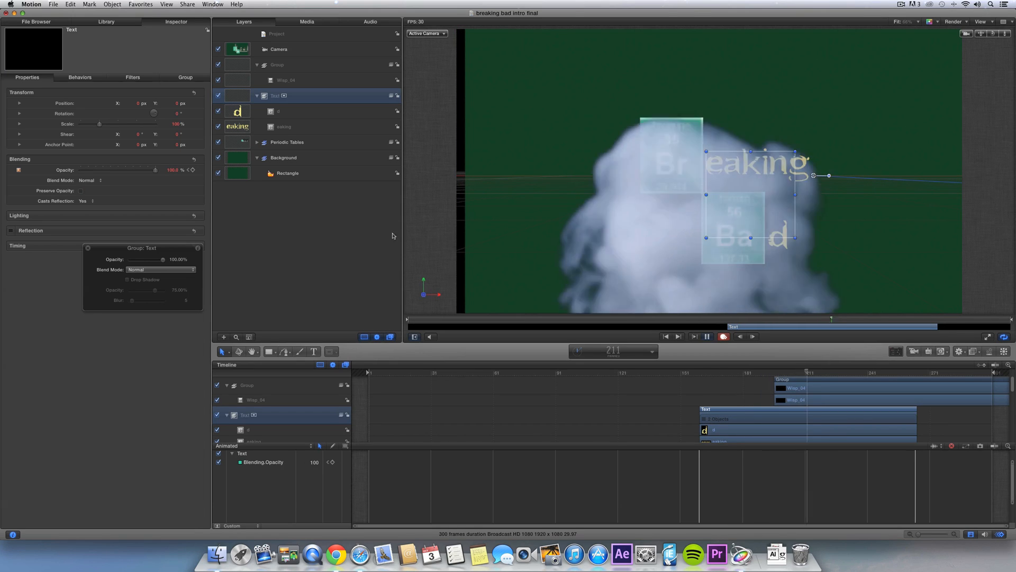
{"action": "key", "text": "space"}
- Restore the plain transform tool, deselect, and preview the 'breaking bad colros 2' reference image
{"action": "left_click", "coordinate": [226, 350]}
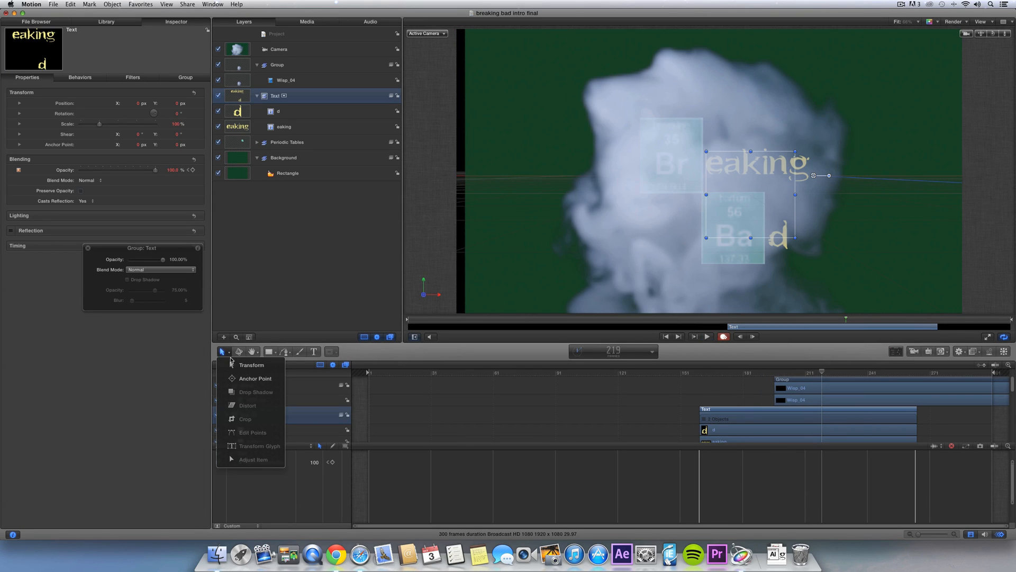
{"action": "left_click", "coordinate": [238, 364]}
{"action": "left_click", "coordinate": [349, 256]}
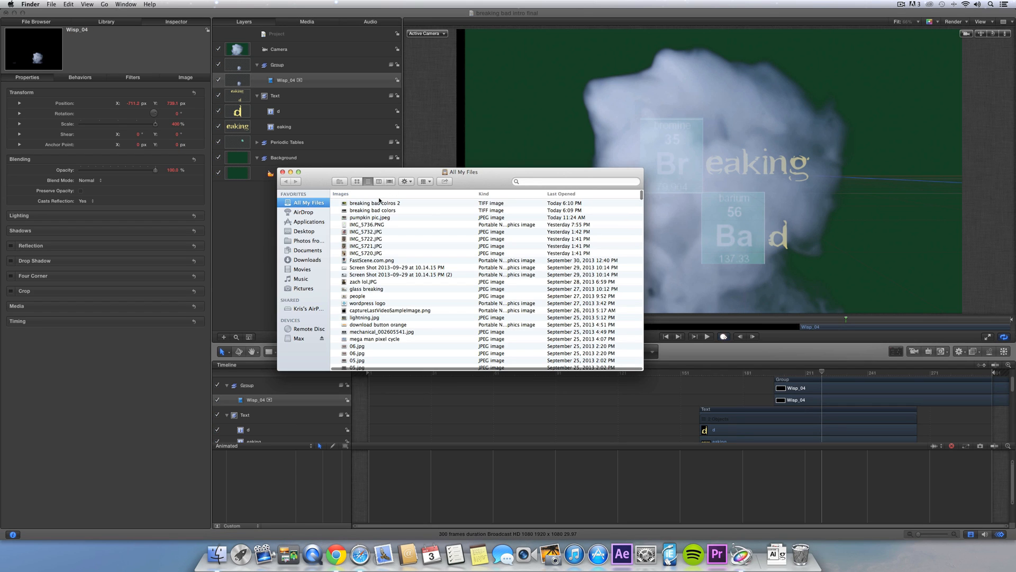
{"action": "left_click", "coordinate": [379, 202]}
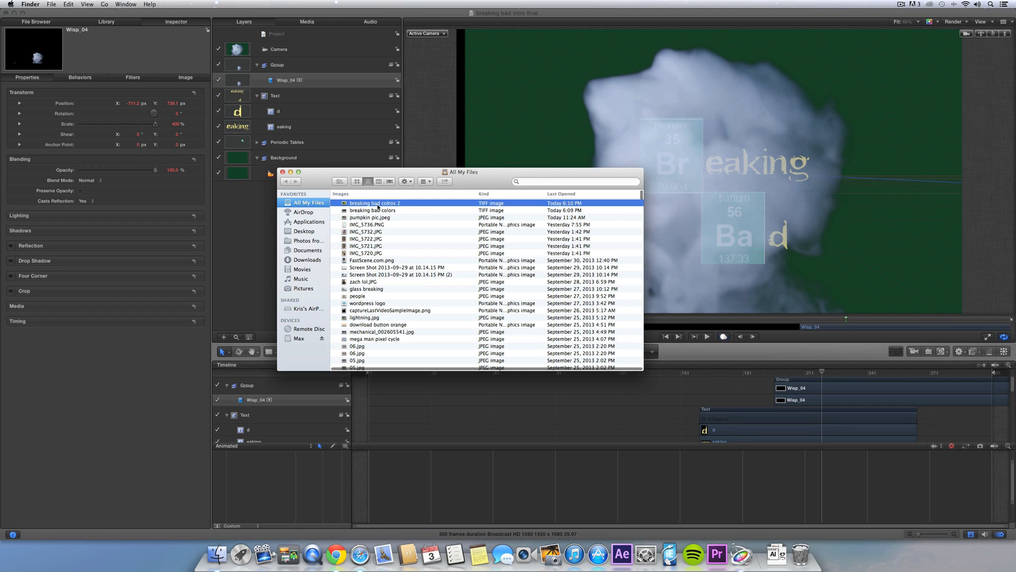
{"action": "key", "text": "space"}
{"action": "key", "text": "space"}
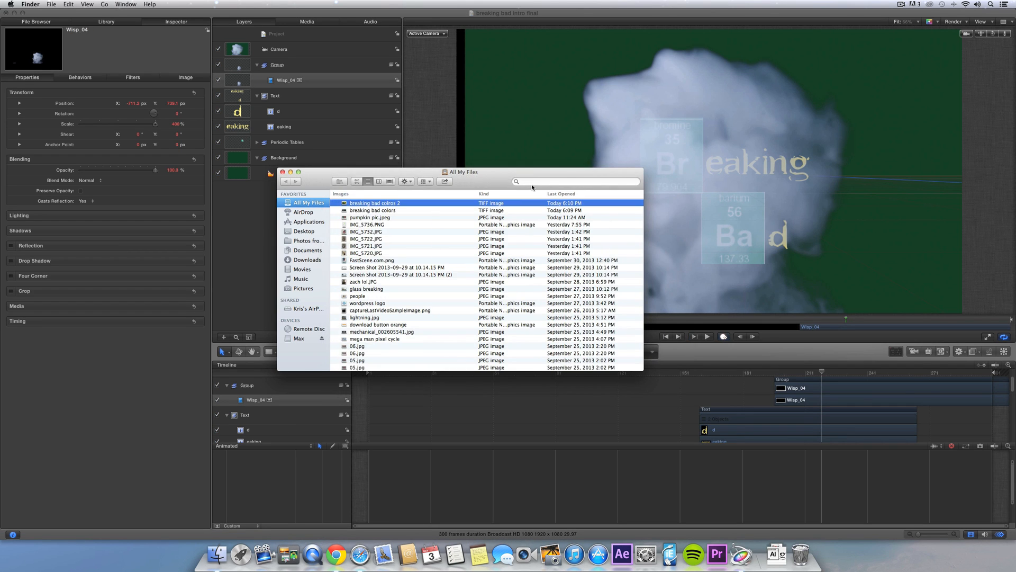
{"action": "left_click", "coordinate": [793, 376]}
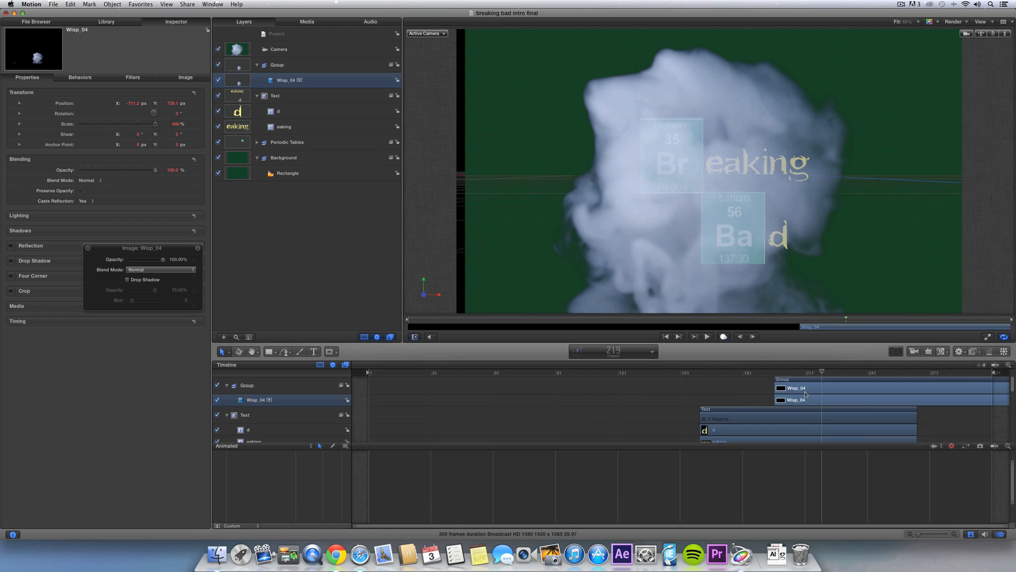
- Apply a Color Correction Tint filter to Wisp_04 and set its colour to bright yellow
{"action": "left_click", "coordinate": [108, 21]}
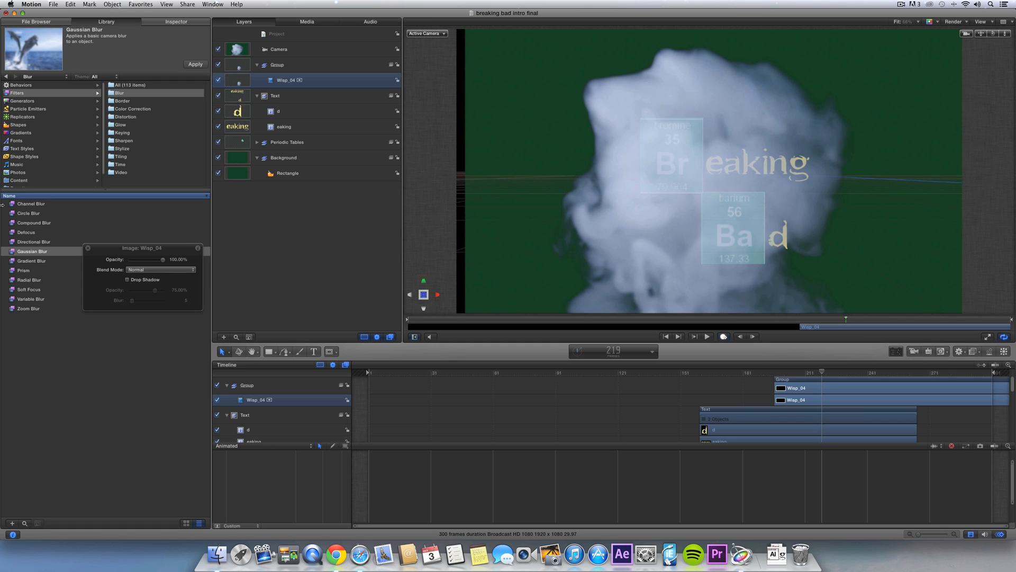
{"action": "left_click", "coordinate": [130, 109]}
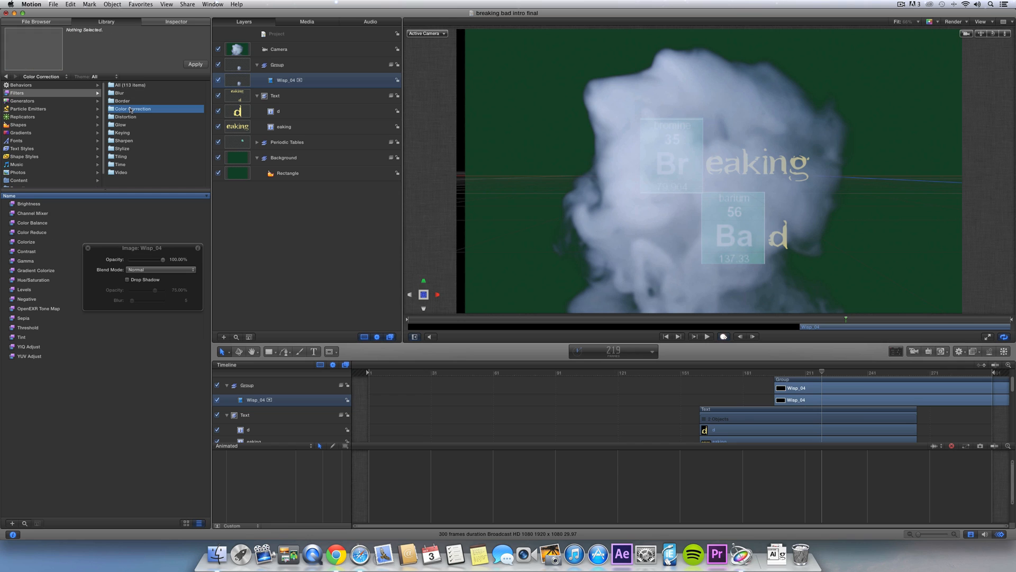
{"action": "left_click", "coordinate": [21, 338]}
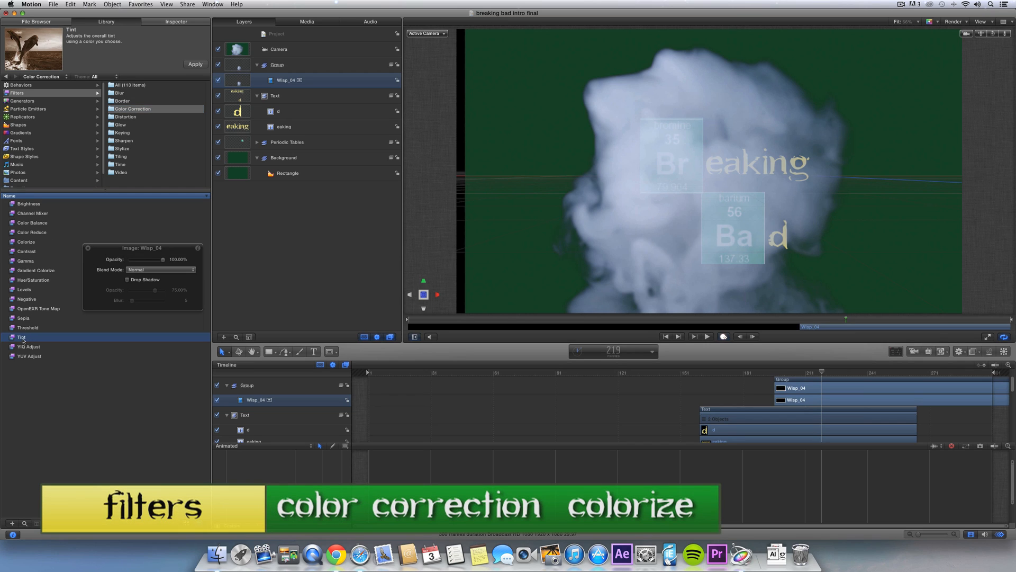
{"action": "left_click_drag", "start_coordinate": [210, 215], "coordinate": [282, 83]}
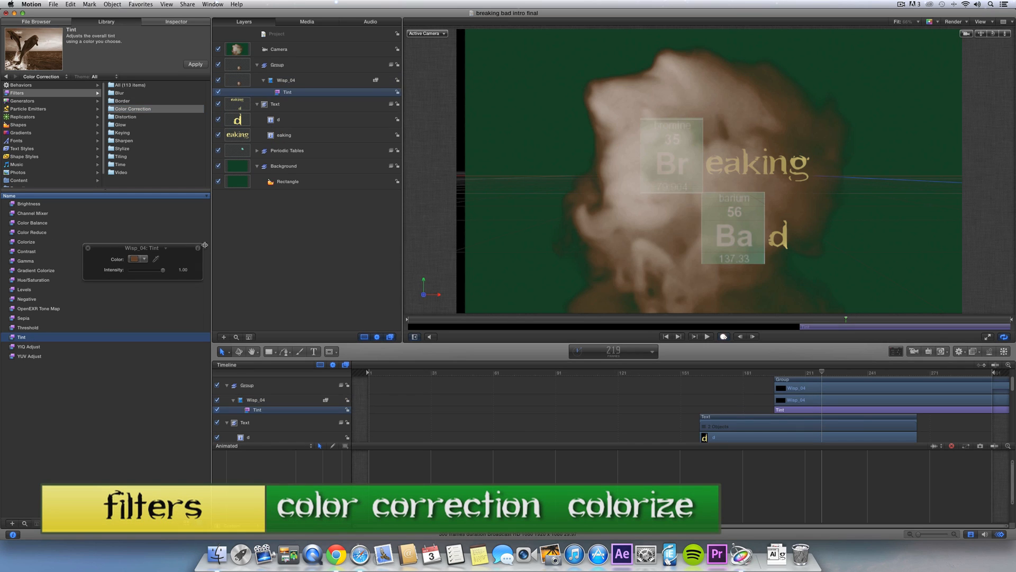
{"action": "left_click", "coordinate": [134, 258]}
{"action": "left_click", "coordinate": [285, 305]}
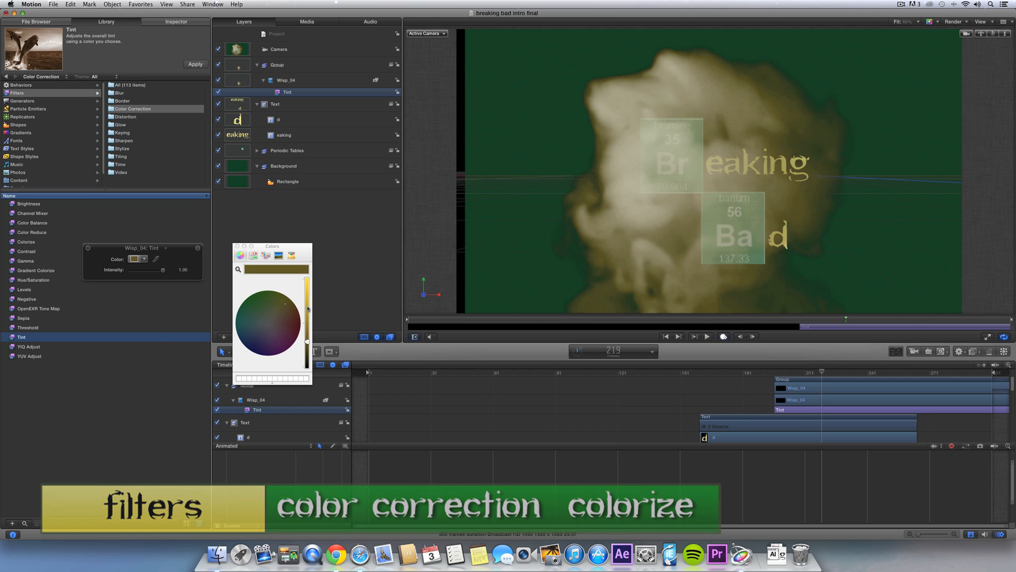
{"action": "left_click_drag", "start_coordinate": [307, 341], "coordinate": [308, 295]}
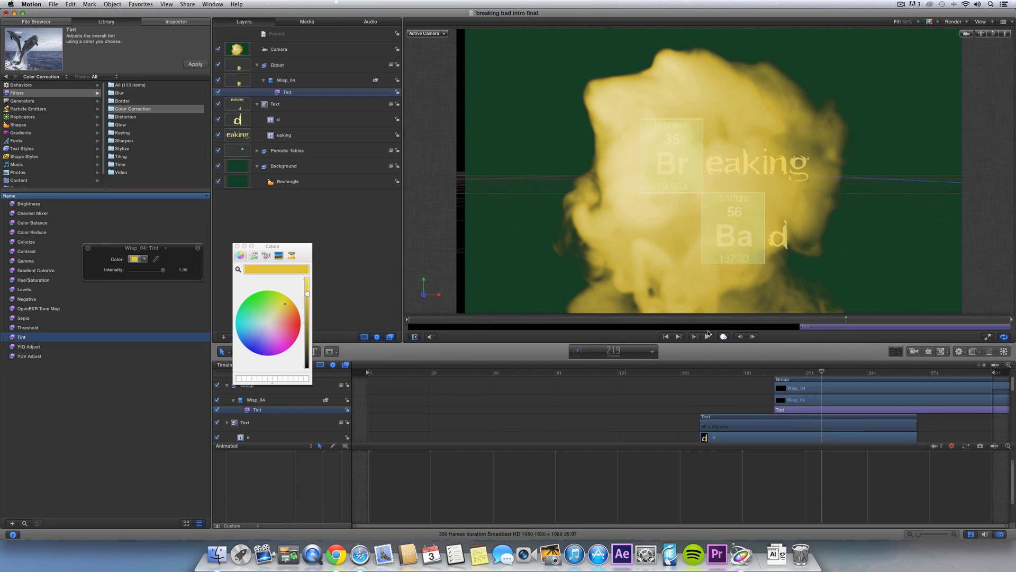
- Scrub and play back the smoke clip from its start to review the yellow tint
{"action": "left_click_drag", "start_coordinate": [810, 318], "coordinate": [861, 320]}
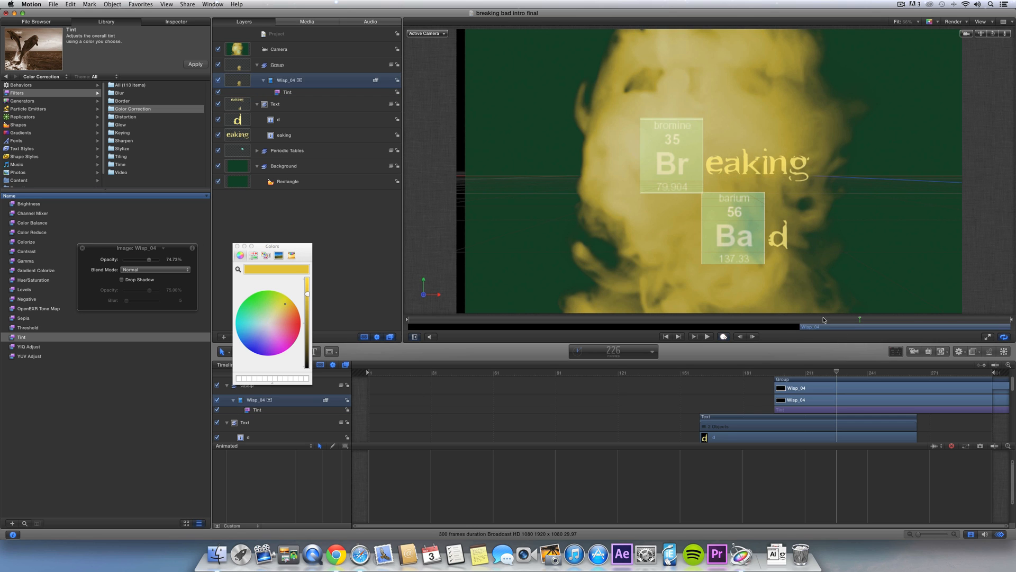
{"action": "left_click", "coordinate": [801, 320]}
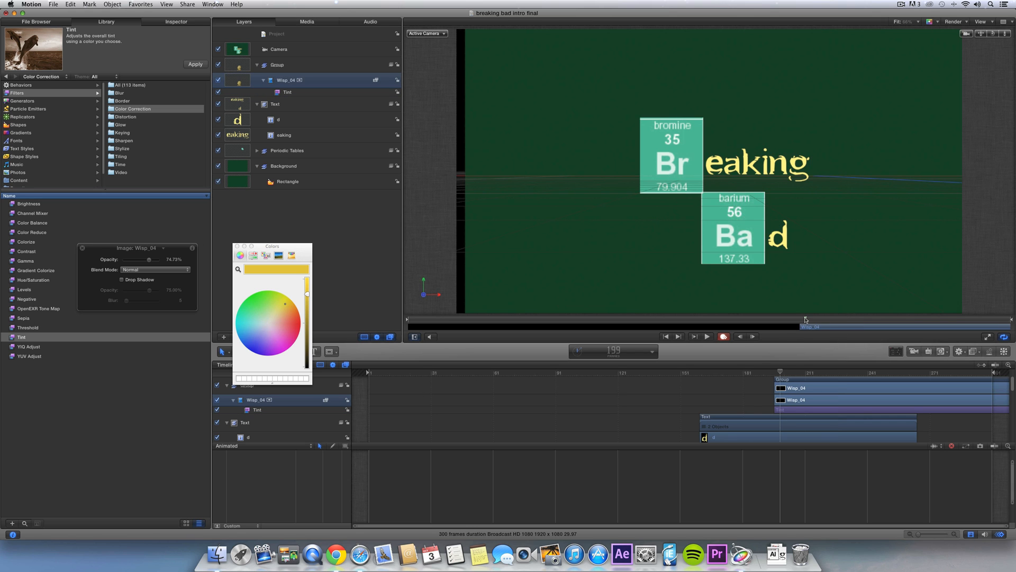
{"action": "key", "text": "space"}
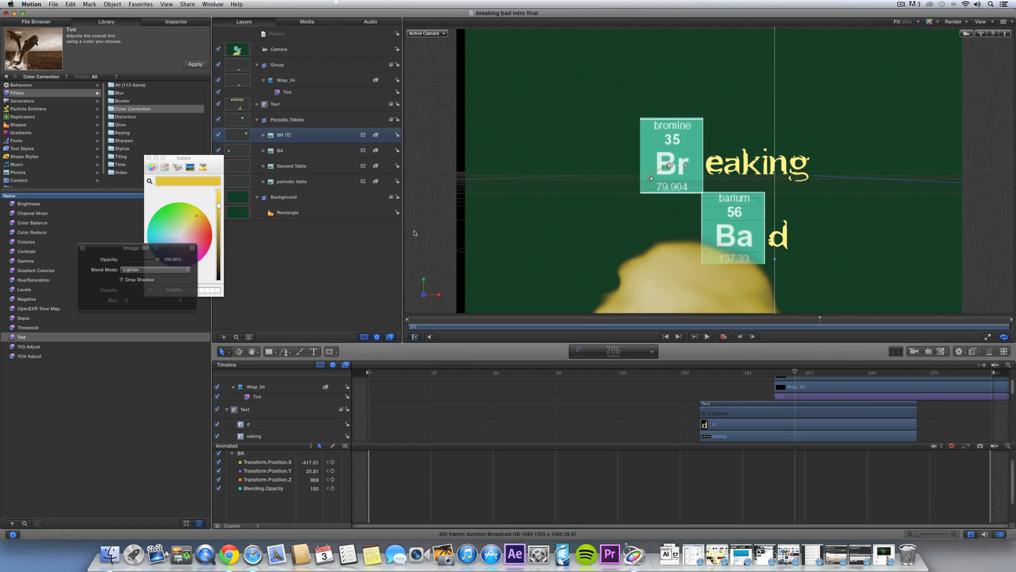
- Move the Colors window aside and select the Text group containing the d layer
{"action": "left_click_drag", "start_coordinate": [216, 165], "coordinate": [164, 169]}
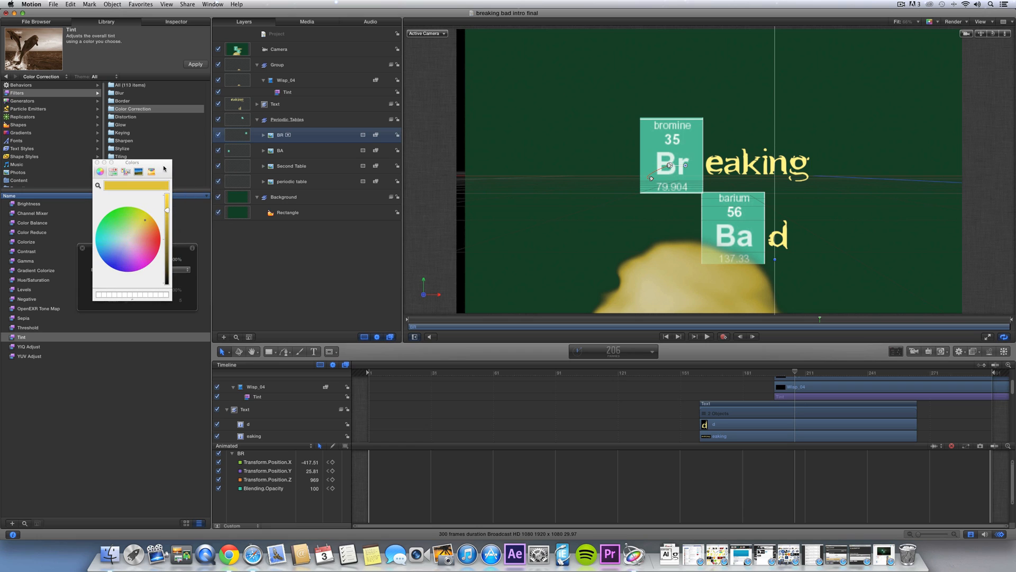
{"action": "left_click", "coordinate": [296, 106]}
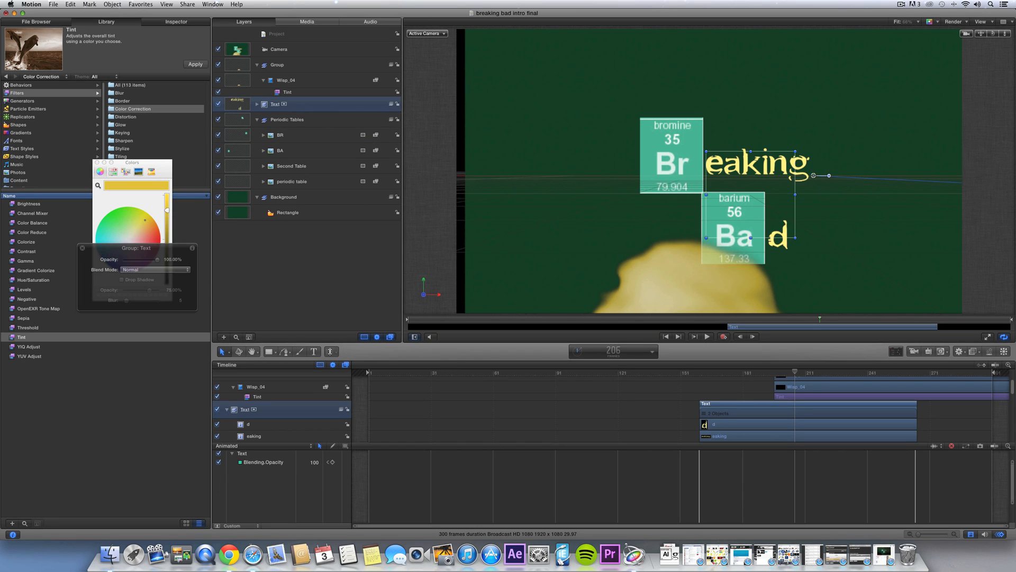
{"action": "left_click_drag", "start_coordinate": [508, 358], "coordinate": [508, 365]}
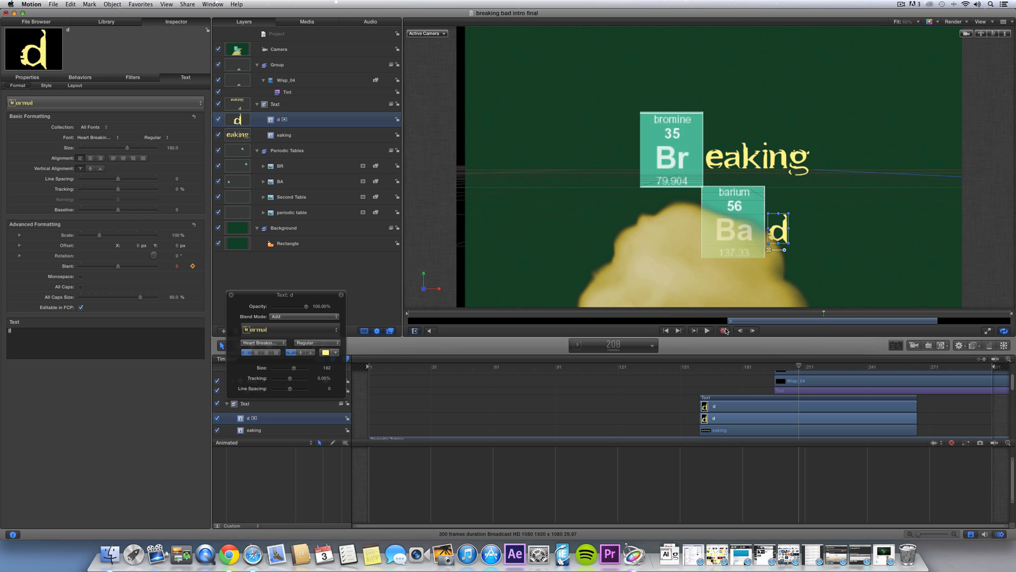
- With Record on, keyframe the d at frame 215 to Slant 40 and 0% opacity
{"action": "left_click", "coordinate": [724, 331]}
{"action": "left_click_drag", "start_coordinate": [832, 317], "coordinate": [839, 314]}
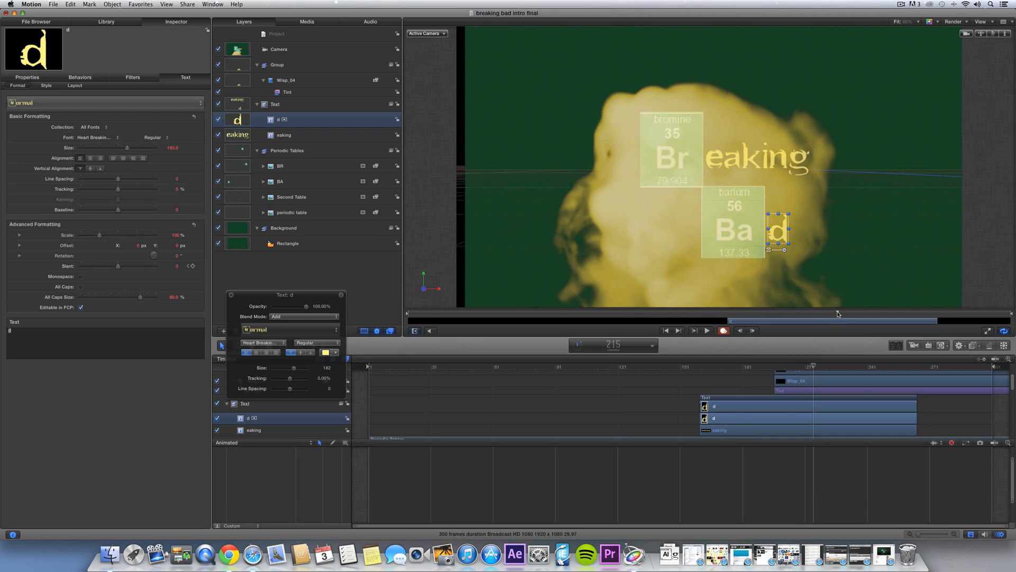
{"action": "left_click_drag", "start_coordinate": [137, 268], "coordinate": [142, 267]}
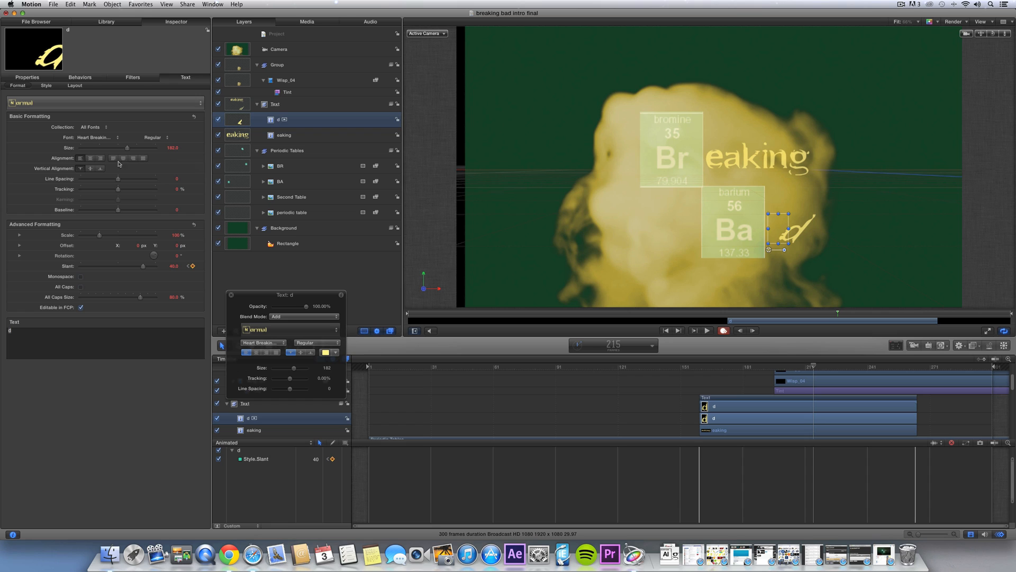
{"action": "key", "text": "F1"}
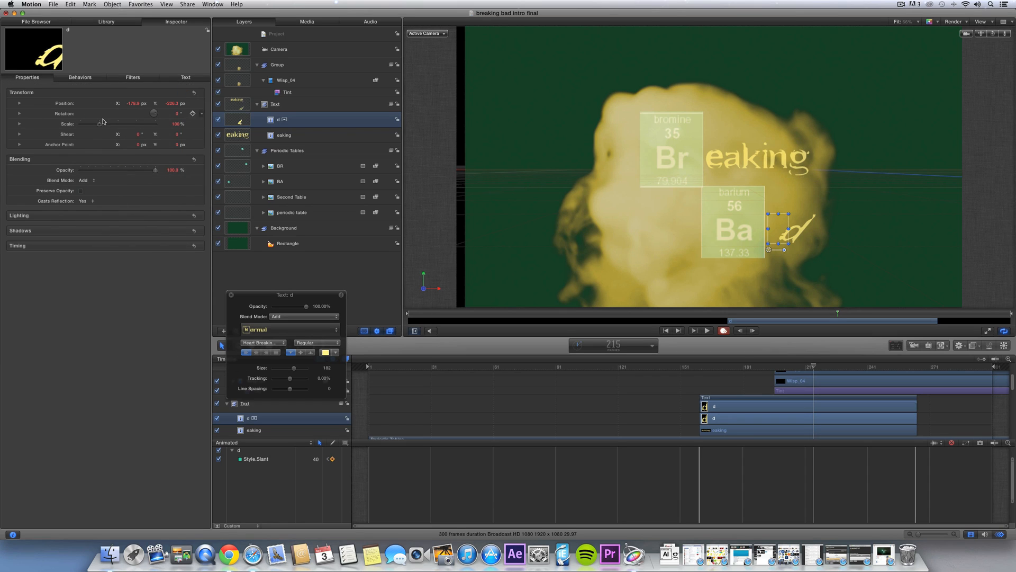
{"action": "left_click_drag", "start_coordinate": [93, 170], "coordinate": [79, 170]}
- Scrub and replay from frame 198 to review the d fading under the smoke
{"action": "left_click_drag", "start_coordinate": [765, 314], "coordinate": [832, 315]}
{"action": "key", "text": "space"}
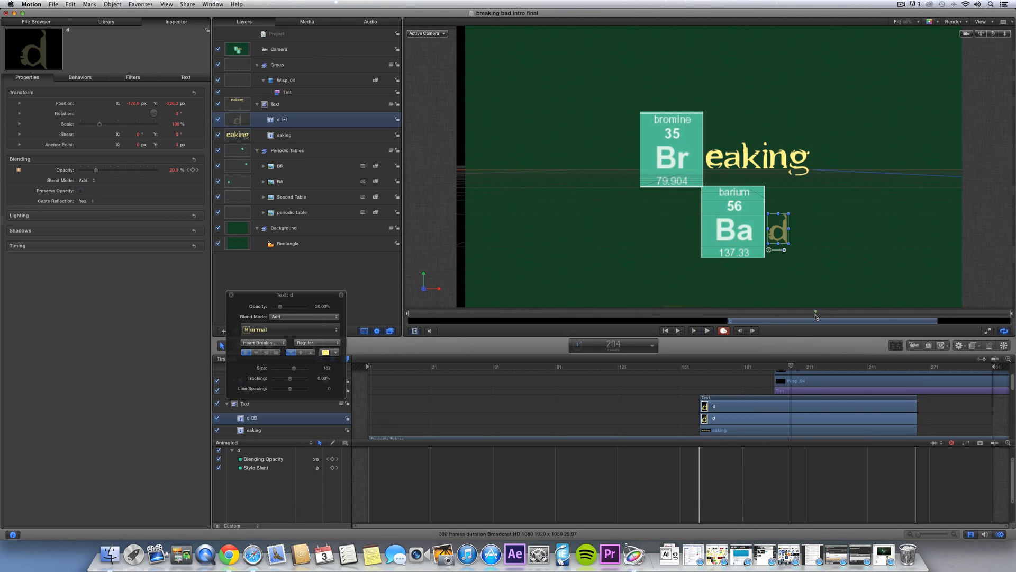
{"action": "key", "text": "space"}
{"action": "left_click", "coordinate": [804, 314]}
{"action": "key", "text": "space"}
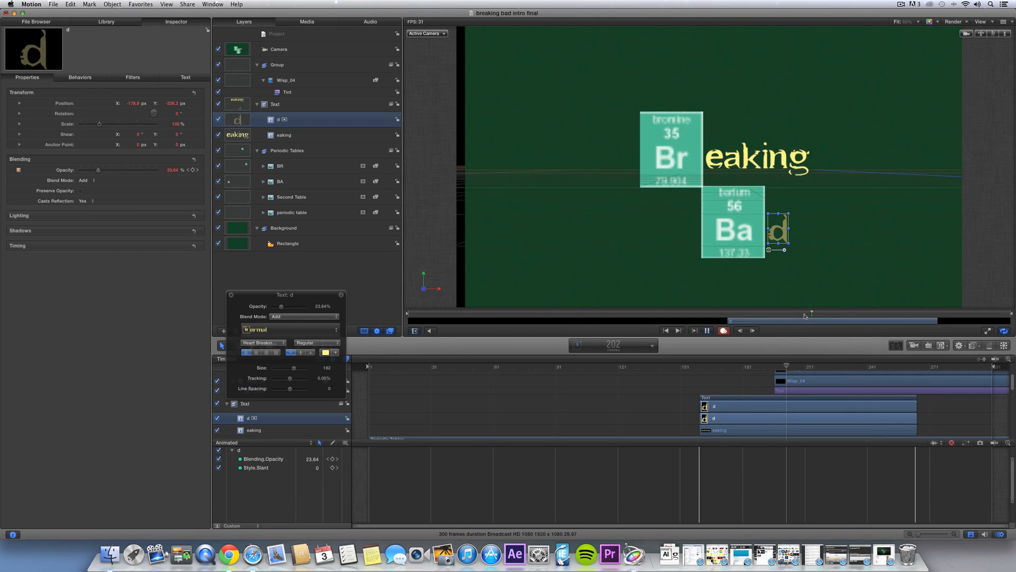
{"action": "key", "text": "space"}
{"action": "left_click", "coordinate": [804, 314]}
{"action": "left_click_drag", "start_coordinate": [804, 315], "coordinate": [837, 311]}
{"action": "key", "text": "Left"}
{"action": "key", "text": "Left"}
{"action": "key", "text": "Left"}
{"action": "key", "text": "Left"}
{"action": "key", "text": "Left"}
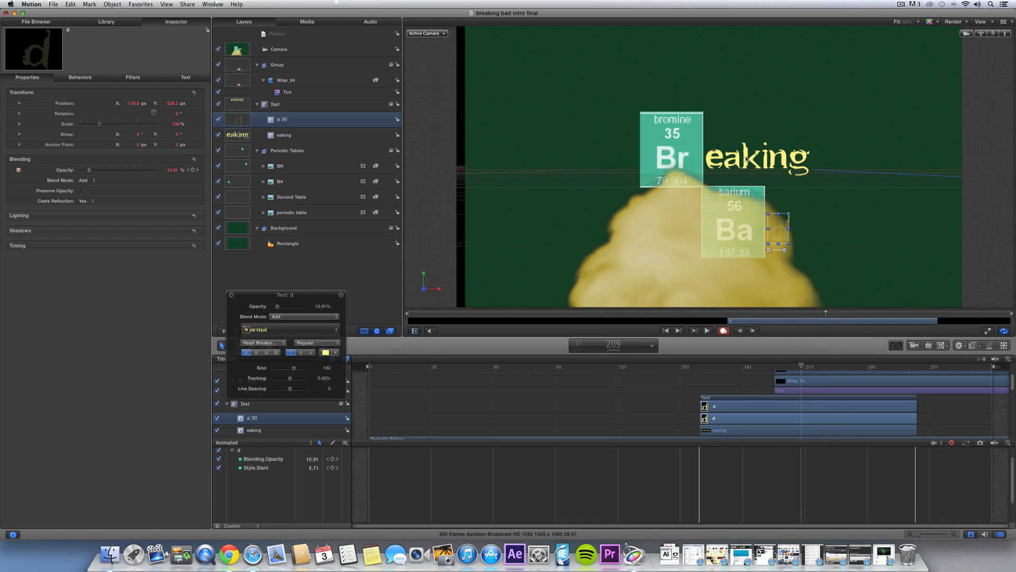
{"action": "left_click", "coordinate": [298, 136]}
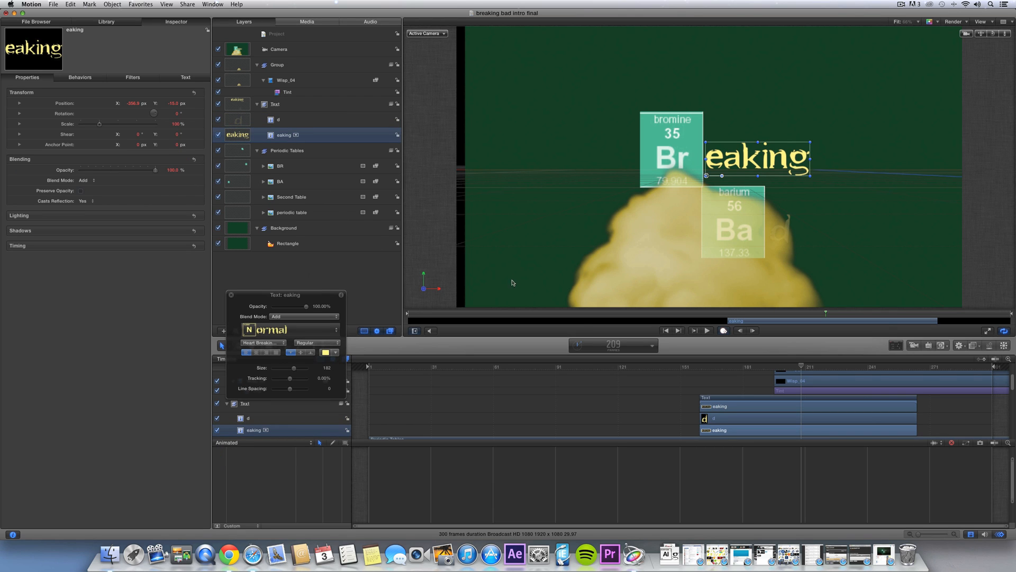
- Keyframe eaking at 100% opacity at frame 210, then Slant 60 and 0% opacity at frame 226
{"action": "left_click_drag", "start_coordinate": [791, 367], "coordinate": [804, 367]}
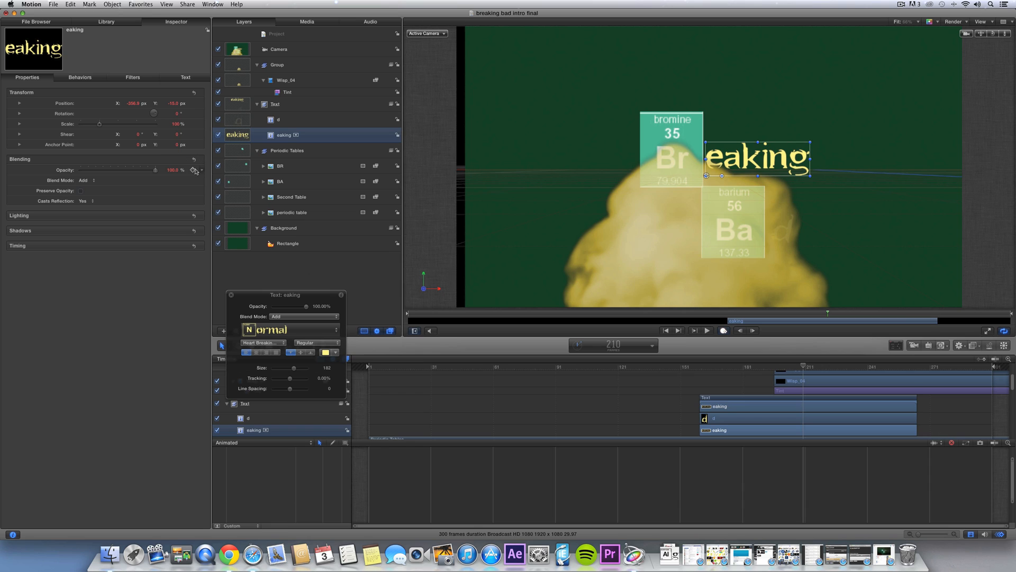
{"action": "left_click", "coordinate": [193, 170]}
{"action": "left_click", "coordinate": [184, 78]}
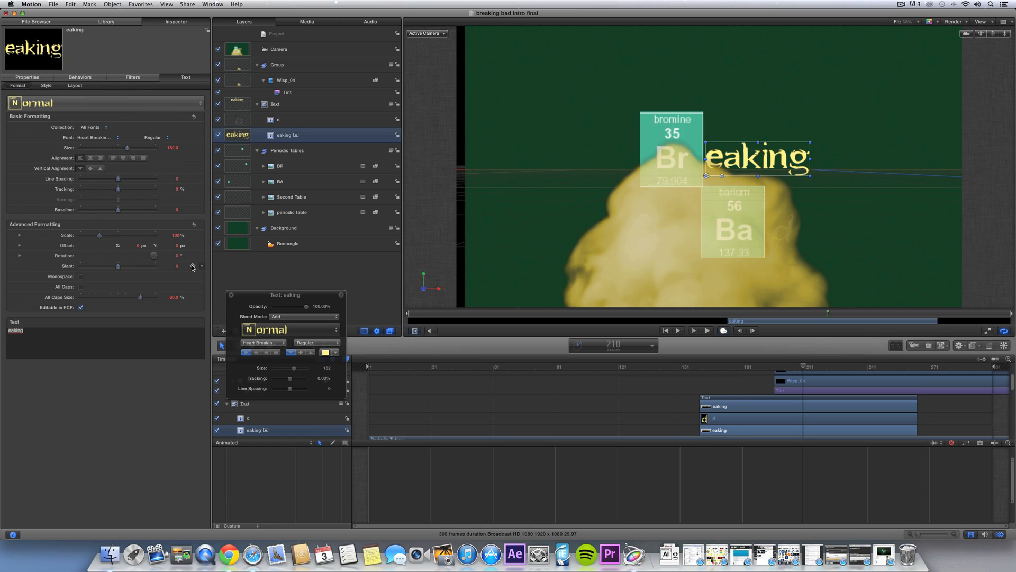
{"action": "left_click_drag", "start_coordinate": [840, 313], "coordinate": [860, 314]}
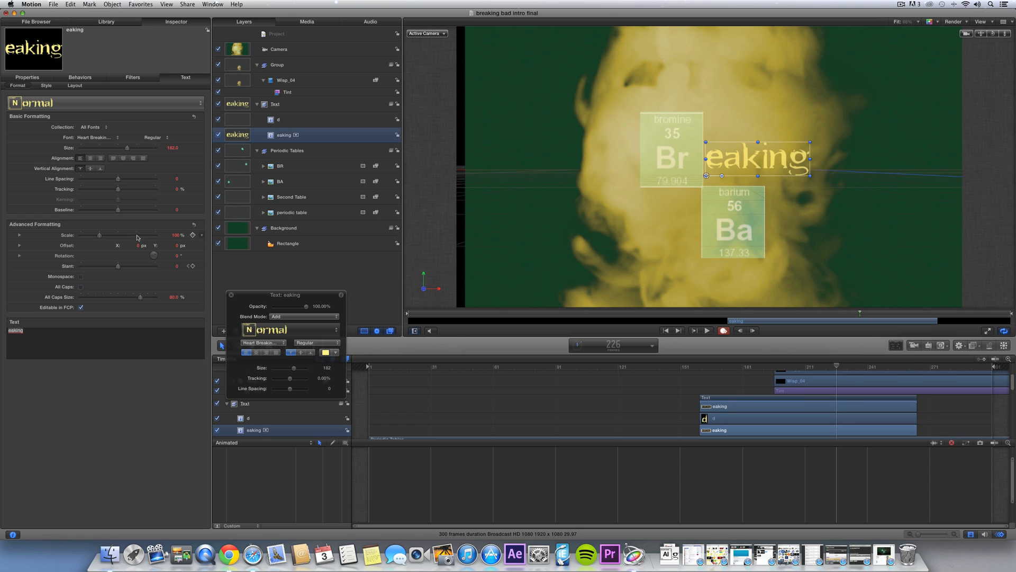
{"action": "left_click_drag", "start_coordinate": [135, 271], "coordinate": [163, 269]}
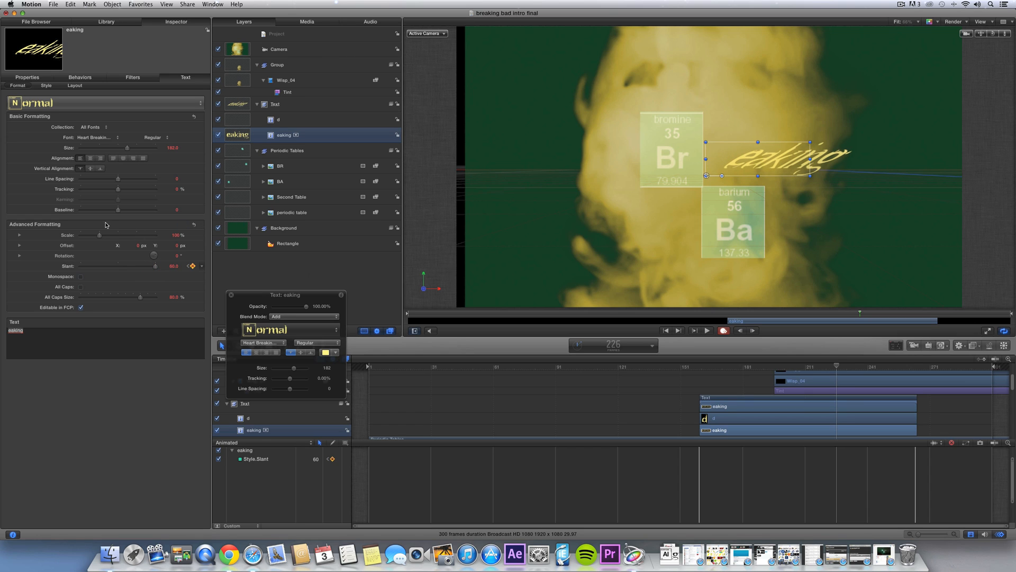
{"action": "left_click", "coordinate": [27, 77]}
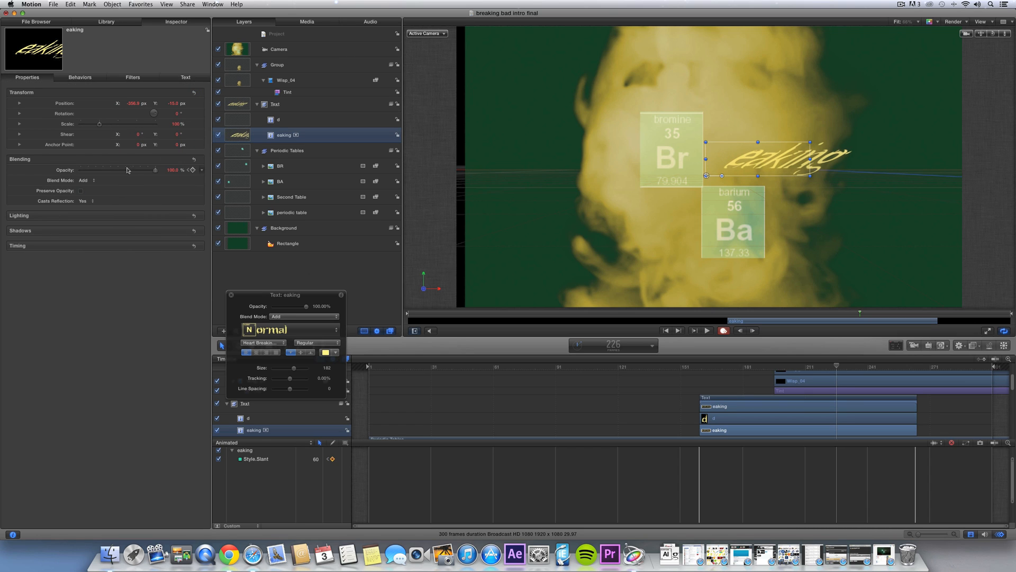
{"action": "left_click_drag", "start_coordinate": [127, 170], "coordinate": [79, 170]}
- Scrub and play back from around frame 170 to review the eaking fade
{"action": "left_click_drag", "start_coordinate": [780, 316], "coordinate": [863, 314]}
{"action": "key", "text": "space"}
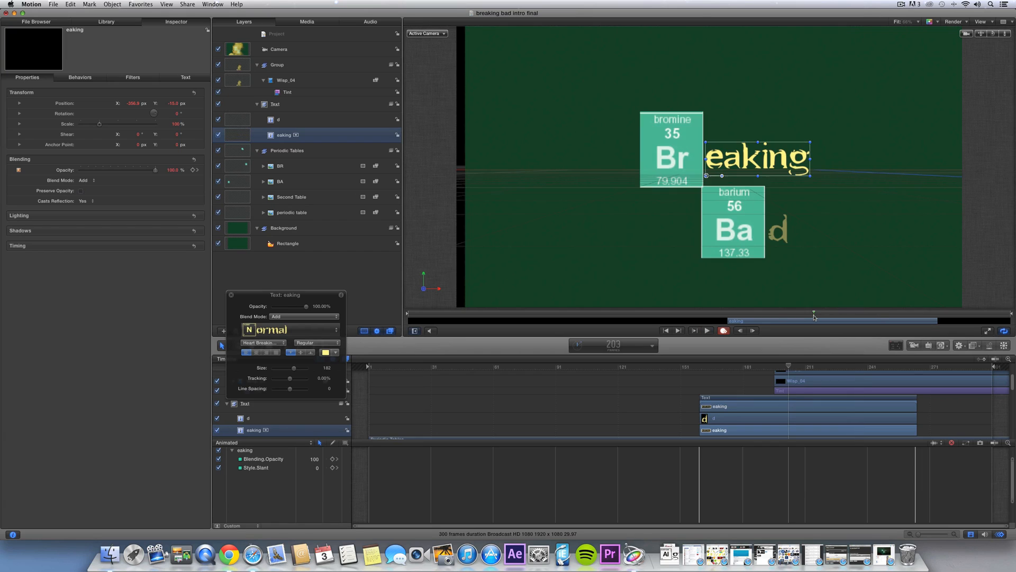
{"action": "key", "text": "space"}
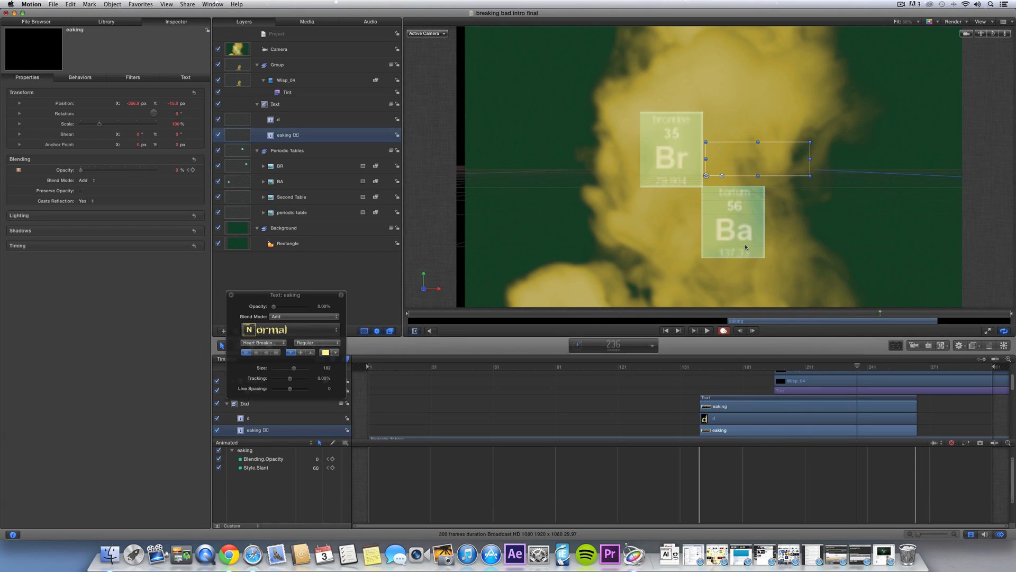
{"action": "left_click", "coordinate": [754, 314]}
{"action": "left_click_drag", "start_coordinate": [783, 316], "coordinate": [818, 313]}
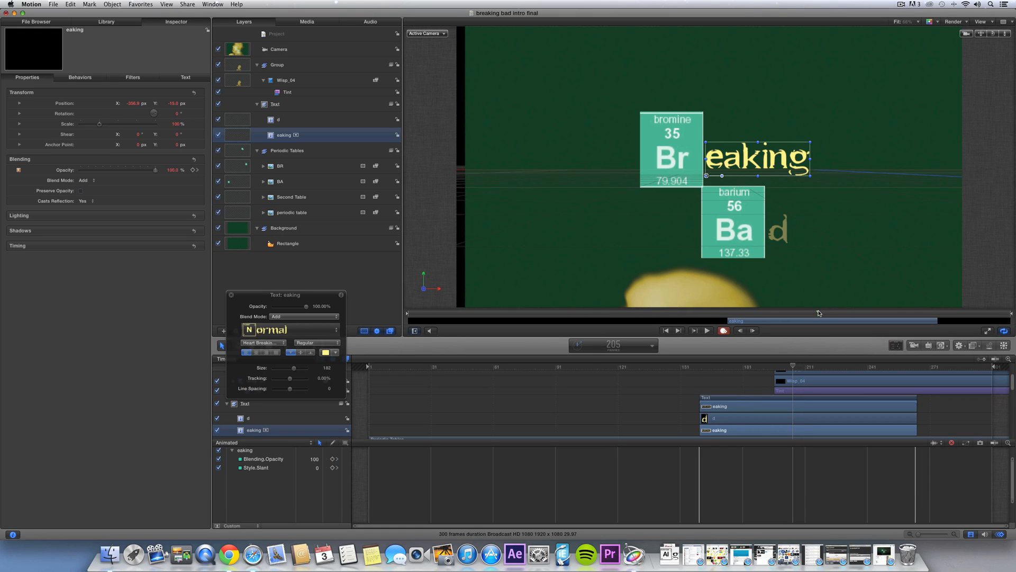
- Draw a Circle Mask on the BA tile and set its blend mode to Subtract
{"action": "left_click", "coordinate": [305, 179]}
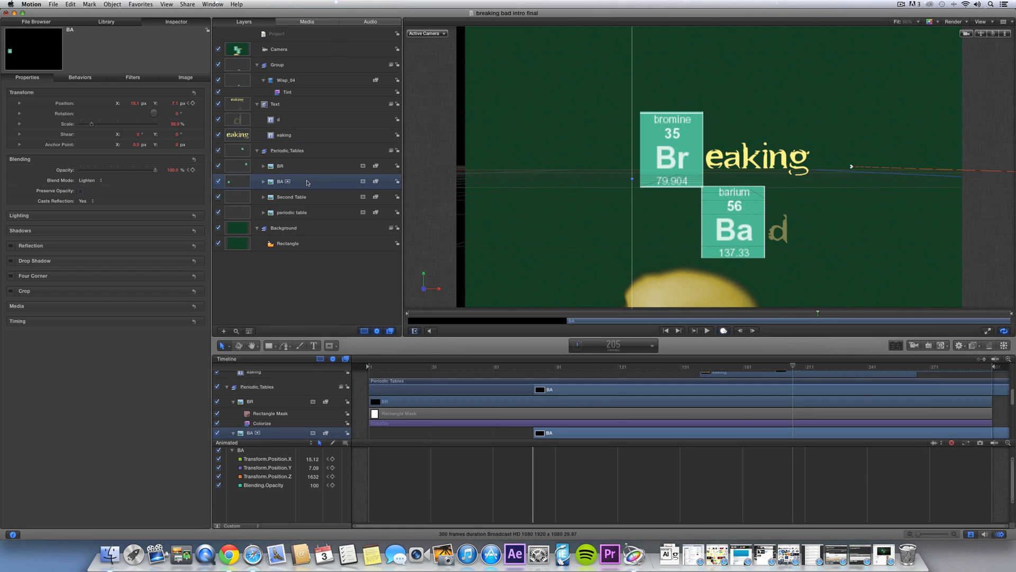
{"action": "left_click", "coordinate": [294, 153]}
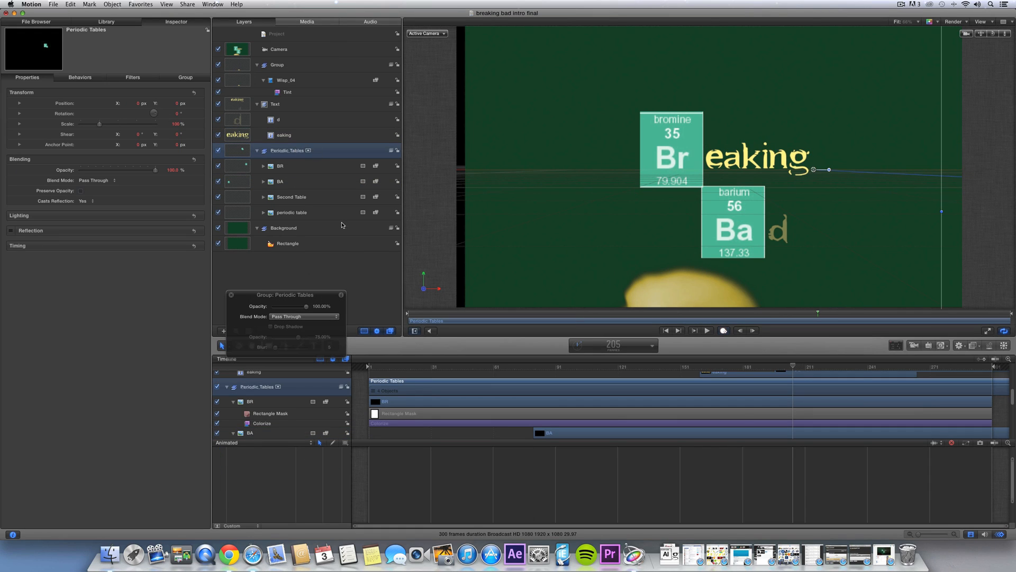
{"action": "left_click", "coordinate": [314, 167]}
{"action": "left_click", "coordinate": [311, 182]}
{"action": "left_click", "coordinate": [330, 345]}
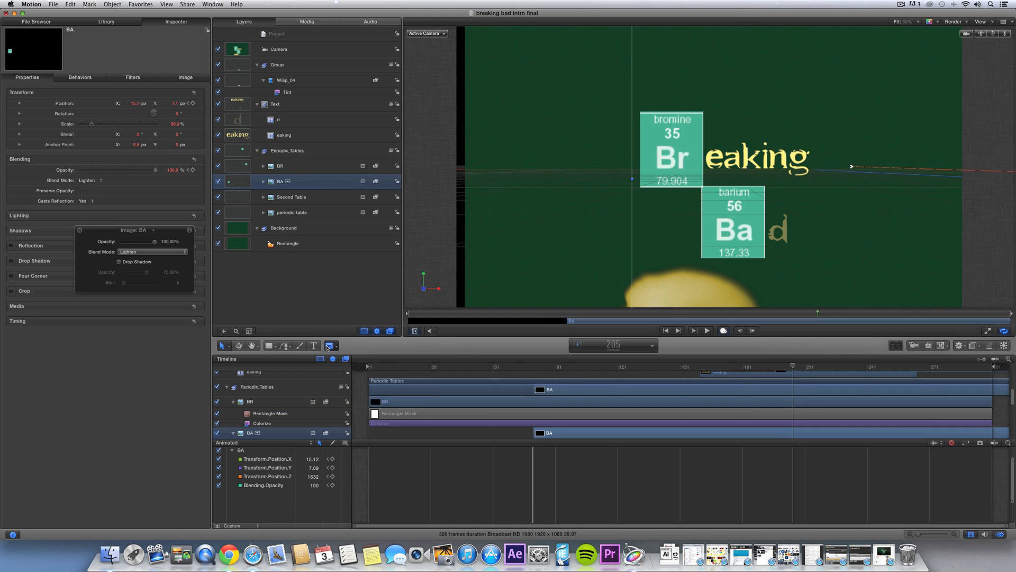
{"action": "left_click", "coordinate": [348, 373]}
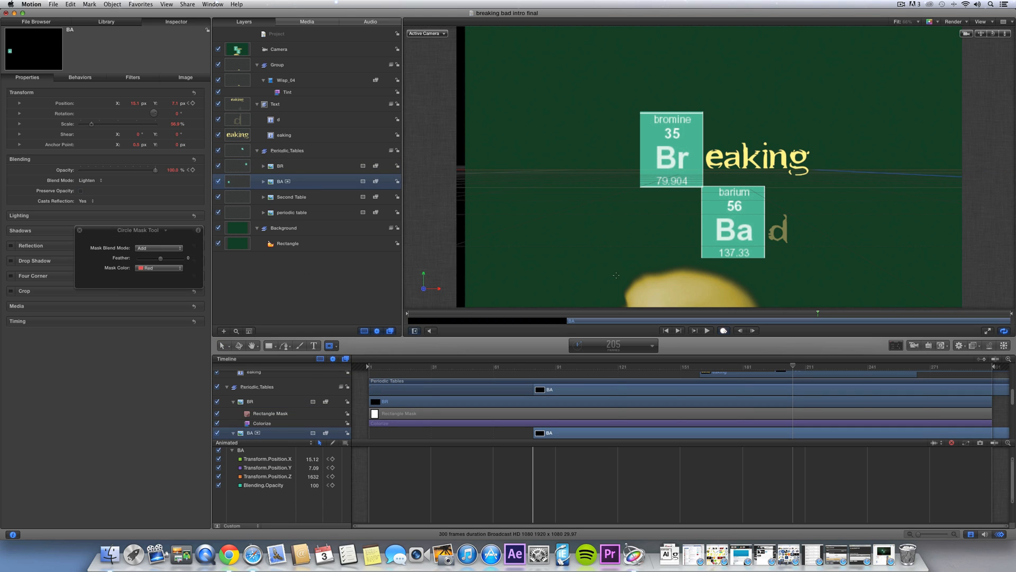
{"action": "left_click_drag", "start_coordinate": [764, 353], "coordinate": [764, 353]}
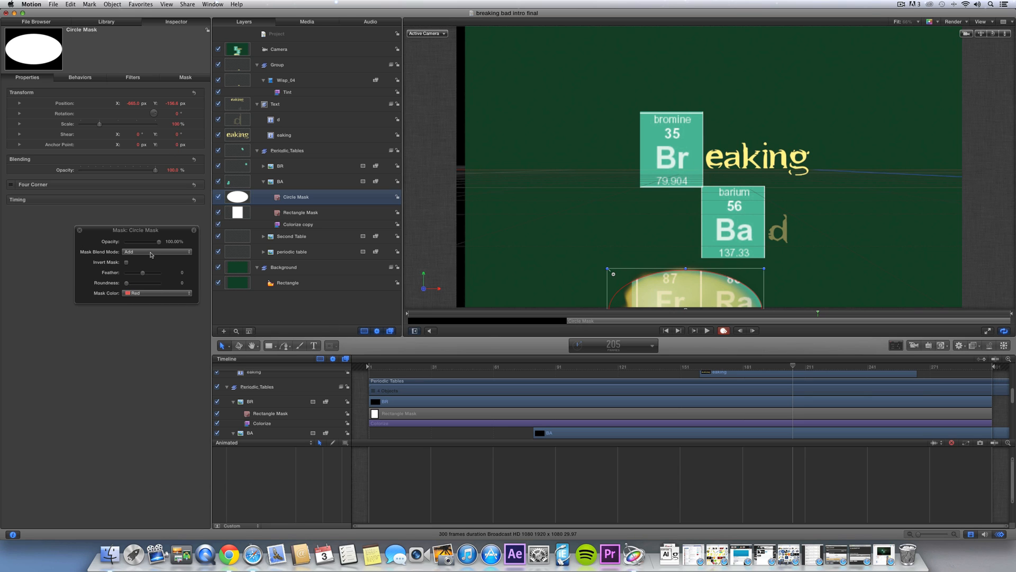
{"action": "left_click", "coordinate": [137, 257]}
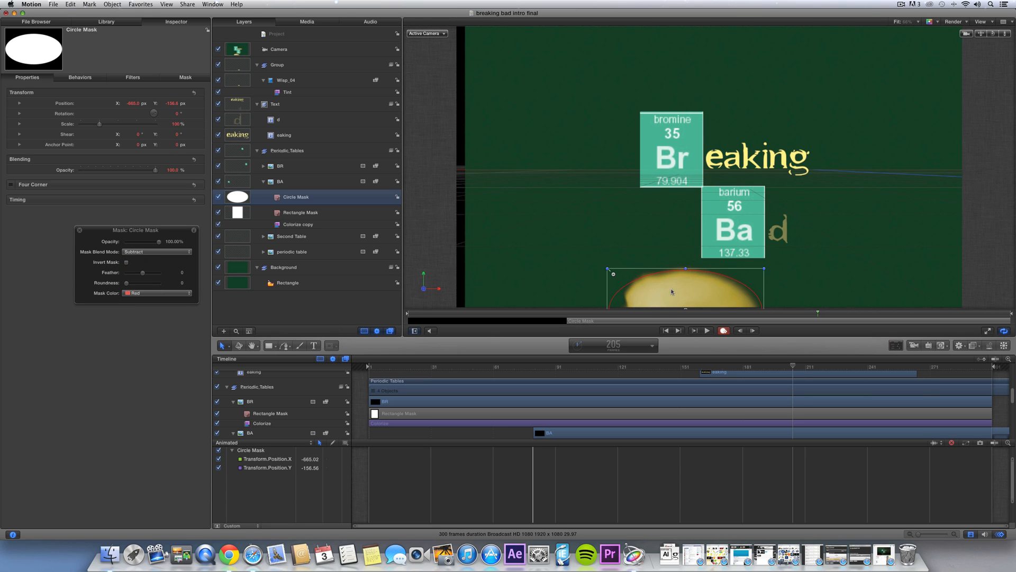
- Feather the circle mask to 100 and keyframe its position moving up over the tile
{"action": "left_click_drag", "start_coordinate": [686, 292], "coordinate": [702, 252]}
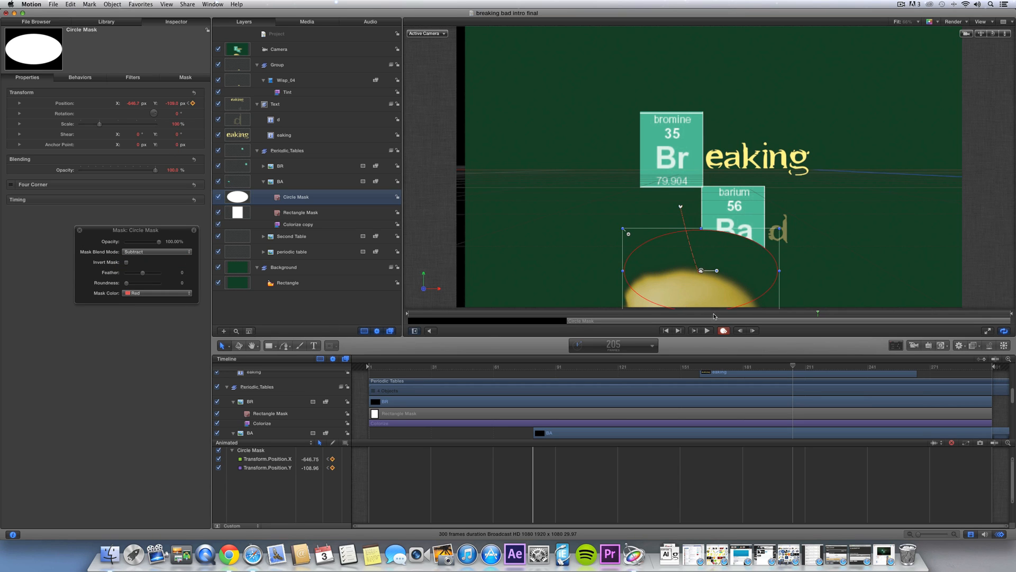
{"action": "key", "text": "super+z"}
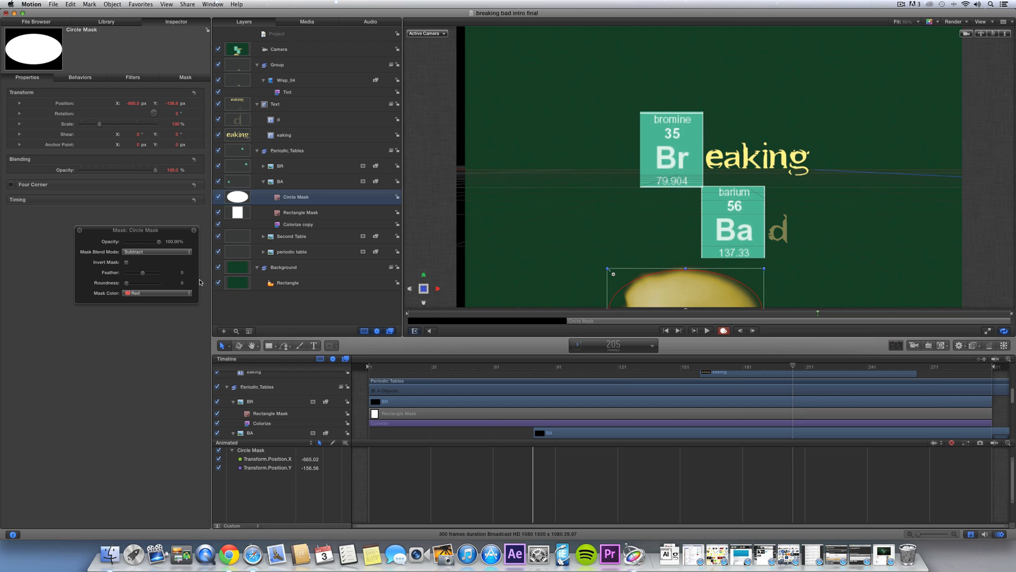
{"action": "left_click_drag", "start_coordinate": [143, 275], "coordinate": [160, 274]}
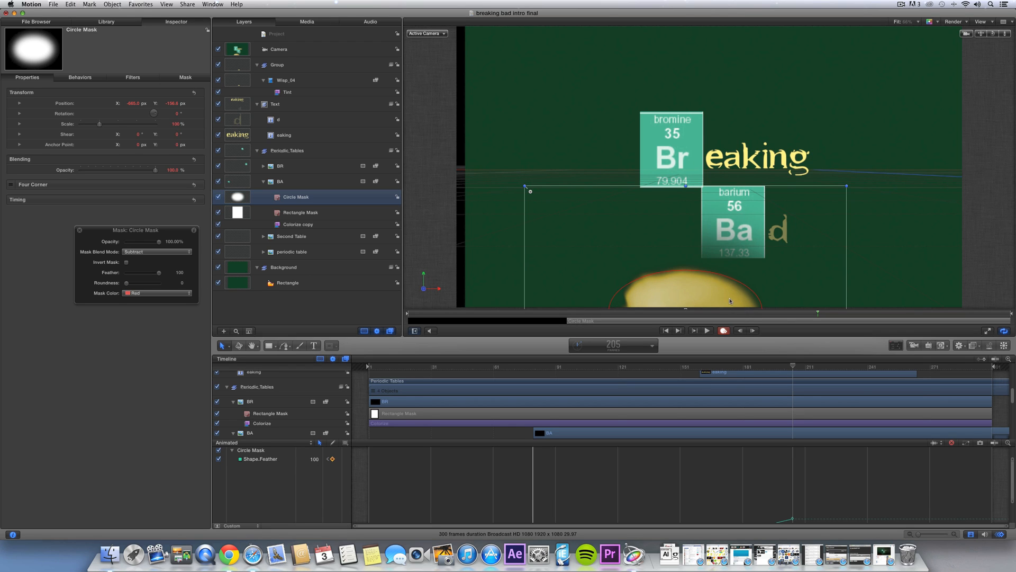
{"action": "left_click_drag", "start_coordinate": [702, 300], "coordinate": [735, 218]}
{"action": "key", "text": "Right"}
{"action": "key", "text": "Right"}
{"action": "key", "text": "Right"}
{"action": "key", "text": "Right"}
{"action": "key", "text": "Right"}
- End the BA tile's clip at the current frame and play back to review the mask
{"action": "scroll", "coordinate": [814, 382], "scroll_direction": "up", "scroll_amount": 5}
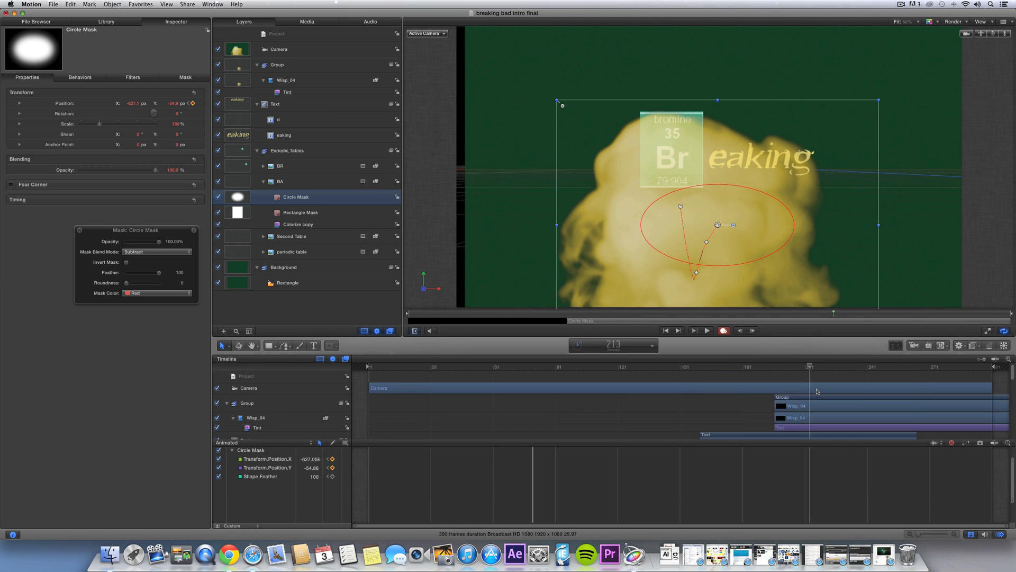
{"action": "left_click", "coordinate": [820, 401]}
{"action": "scroll", "coordinate": [820, 401], "scroll_direction": "down", "scroll_amount": 5}
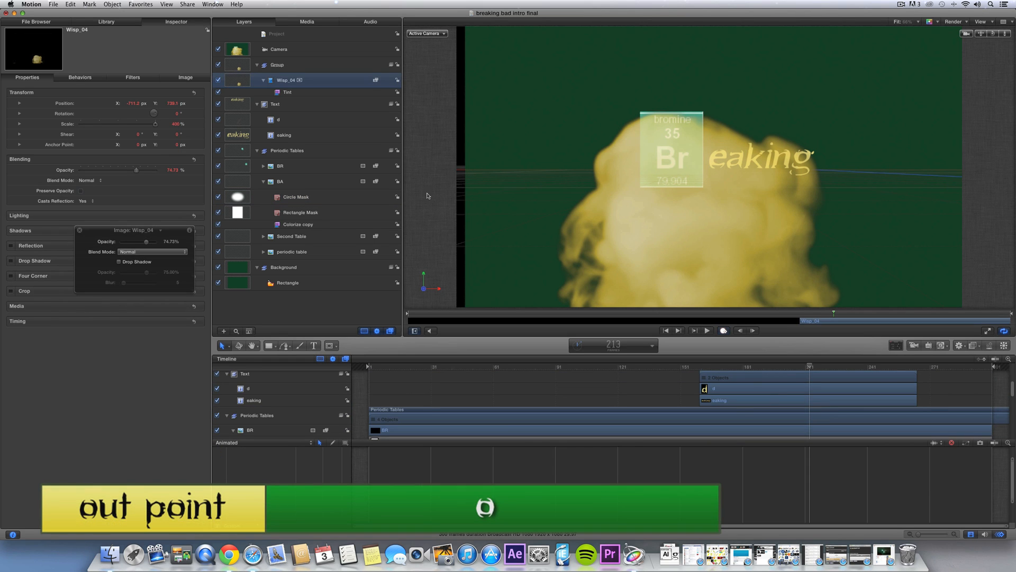
{"action": "left_click", "coordinate": [328, 178]}
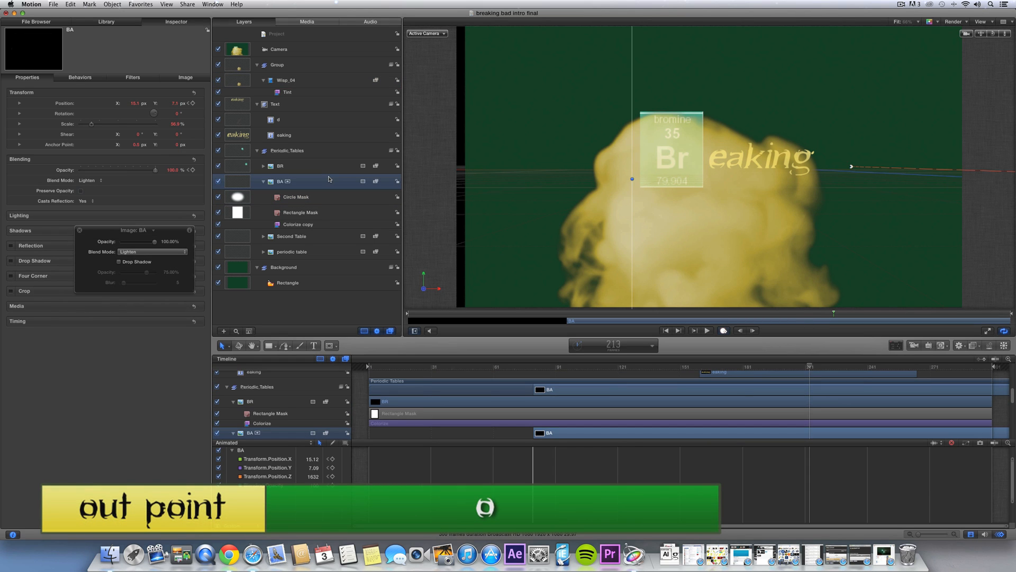
{"action": "key", "text": "o"}
{"action": "key", "text": "space"}
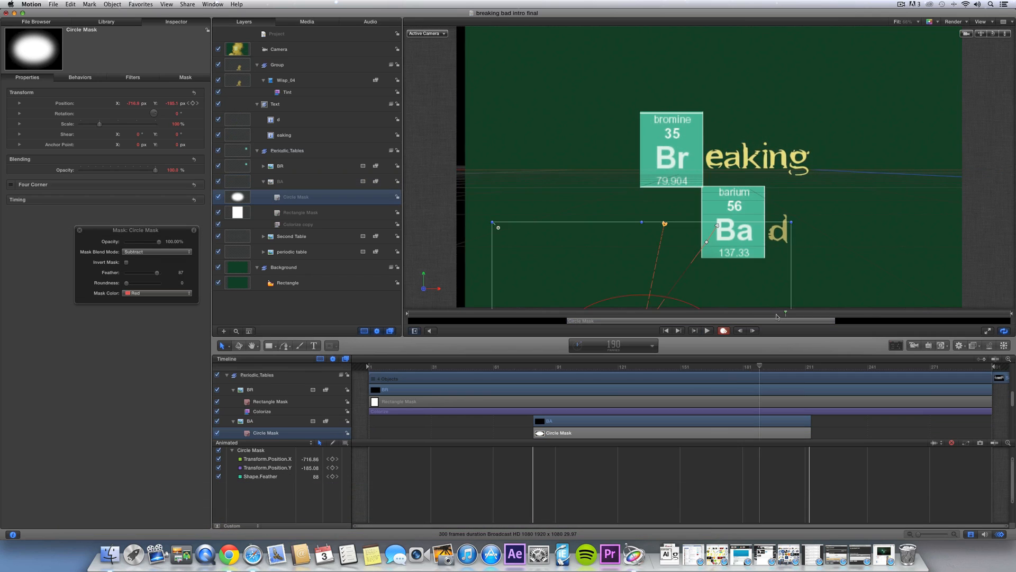
{"action": "left_click_drag", "start_coordinate": [776, 316], "coordinate": [824, 315]}
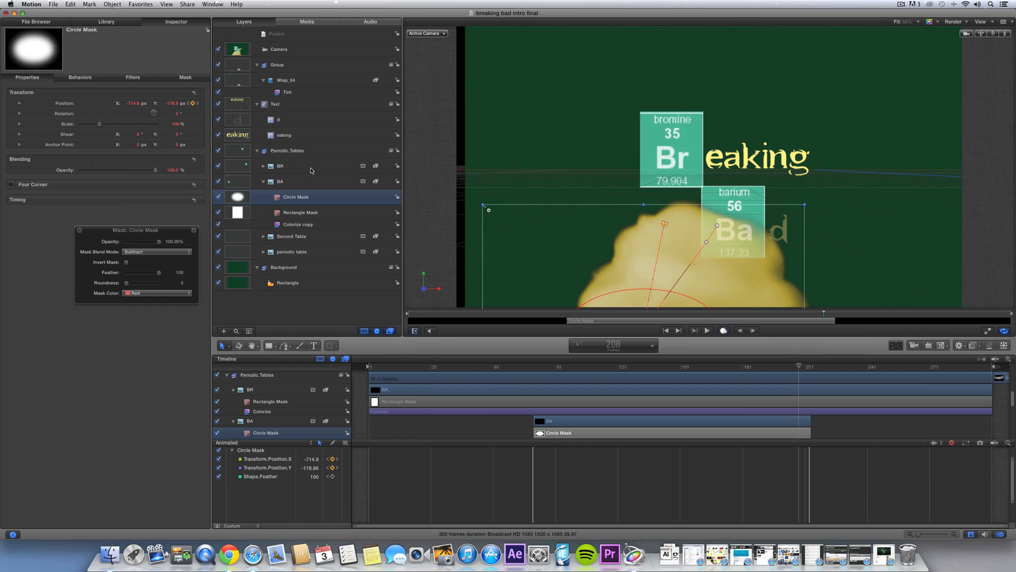
{"action": "left_click", "coordinate": [310, 168]}
- Draw a Subtract circle mask on the BR tile, centred low on the tile
{"action": "key", "text": "alt+c"}
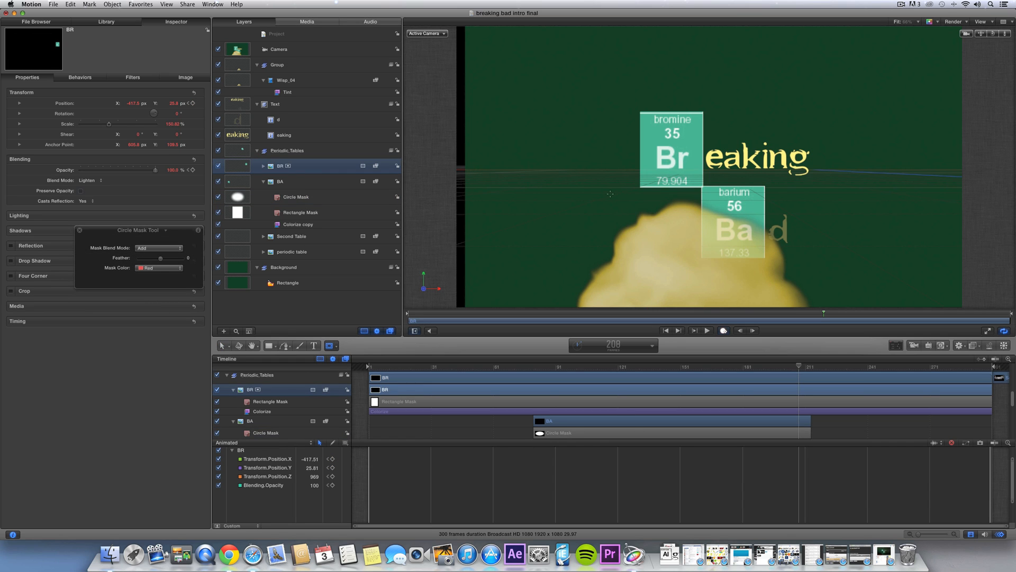
{"action": "left_click_drag", "start_coordinate": [755, 334], "coordinate": [760, 341]}
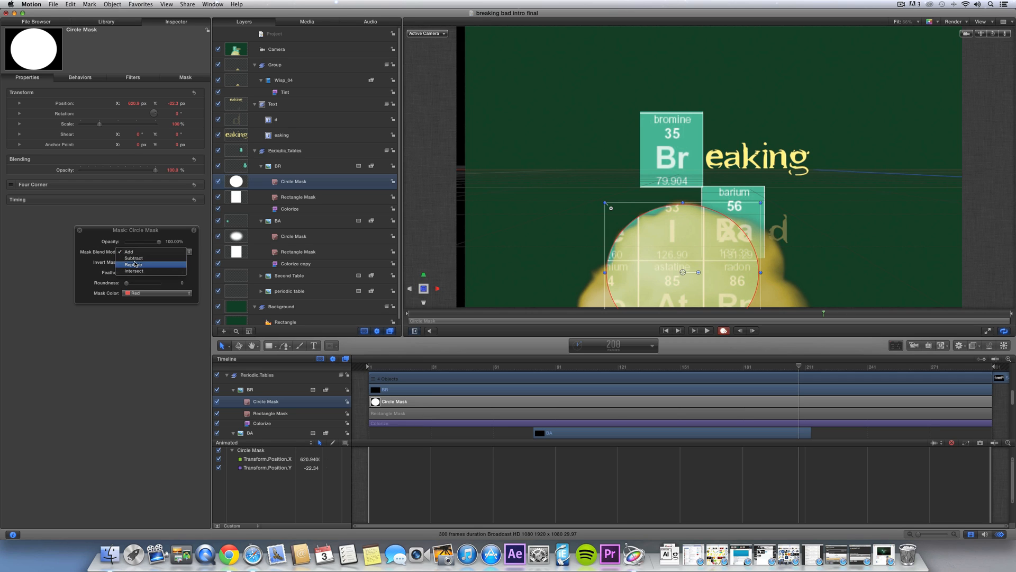
{"action": "left_click", "coordinate": [155, 257]}
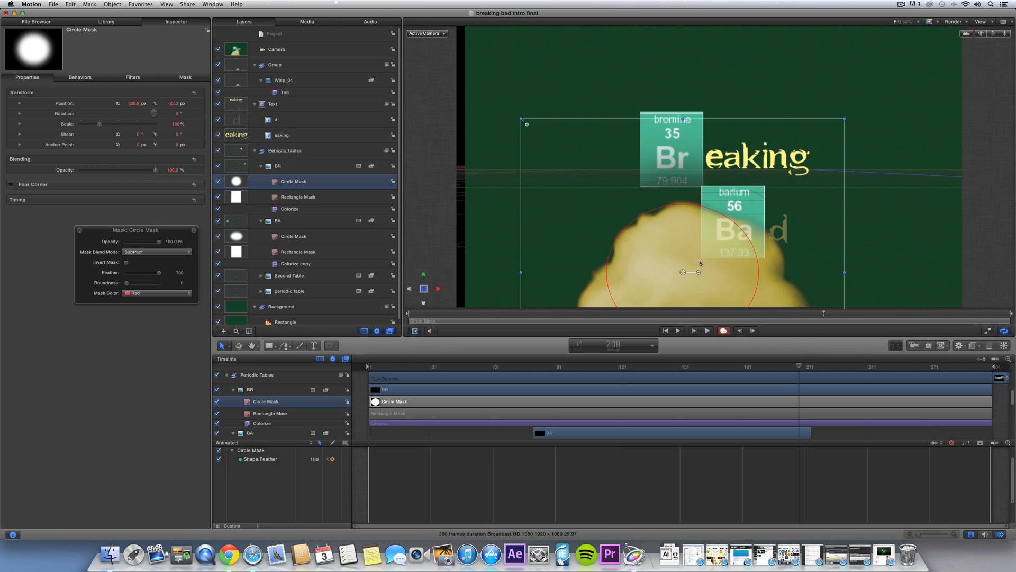
{"action": "left_click_drag", "start_coordinate": [683, 273], "coordinate": [686, 291]}
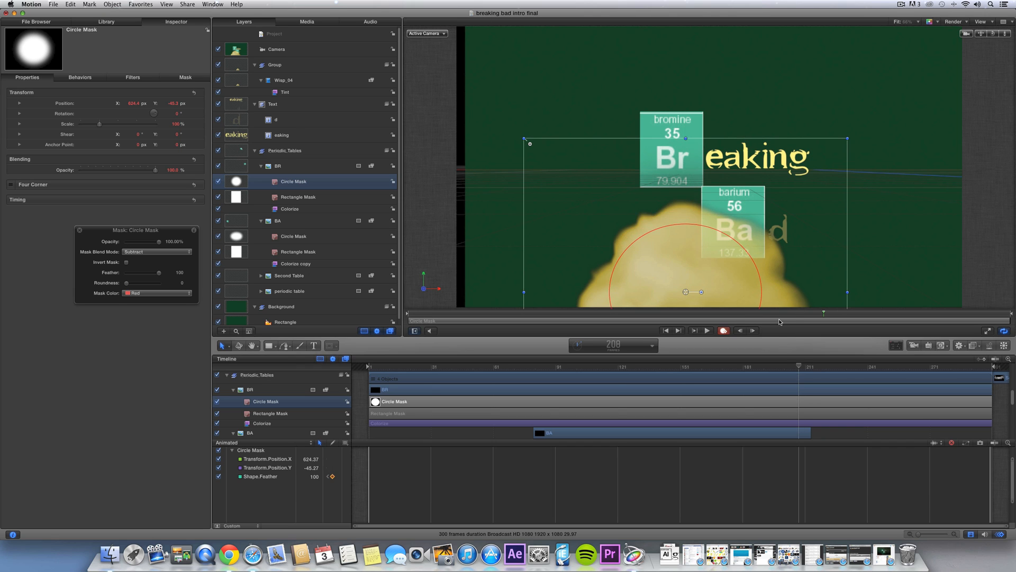
- Keyframe the BR mask moving upward ten frames later to follow the rising smoke
{"action": "key", "text": "Right"}
{"action": "key", "text": "Right"}
{"action": "key", "text": "Right"}
{"action": "key", "text": "Right"}
{"action": "key", "text": "Right"}
{"action": "key", "text": "Right"}
{"action": "key", "text": "Right"}
{"action": "key", "text": "Right"}
{"action": "key", "text": "Right"}
{"action": "key", "text": "Right"}
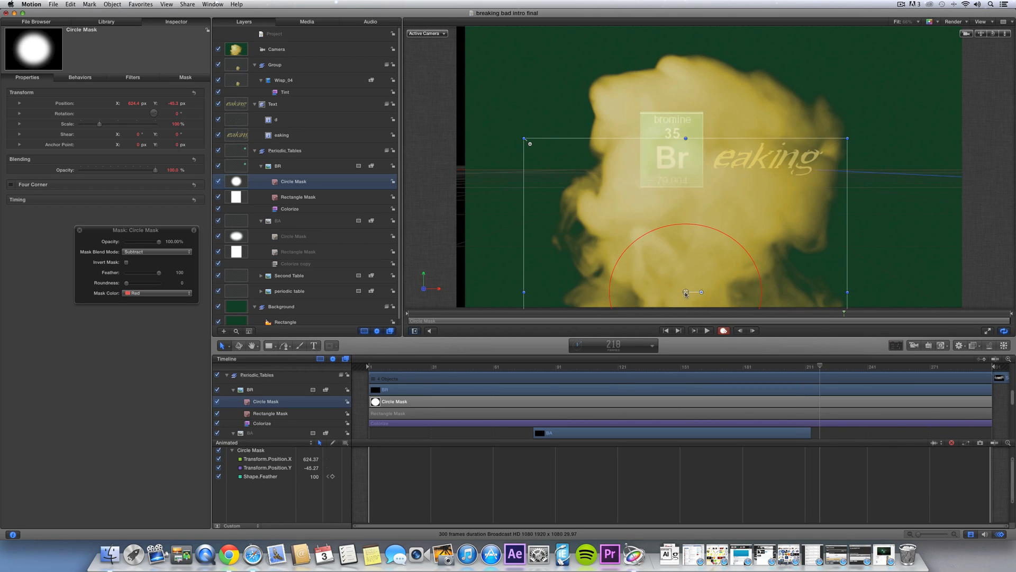
{"action": "left_click_drag", "start_coordinate": [686, 293], "coordinate": [679, 179]}
{"action": "key", "text": "Right"}
{"action": "key", "text": "Right"}
{"action": "key", "text": "Right"}
{"action": "key", "text": "Right"}
{"action": "key", "text": "Right"}
{"action": "key", "text": "Right"}
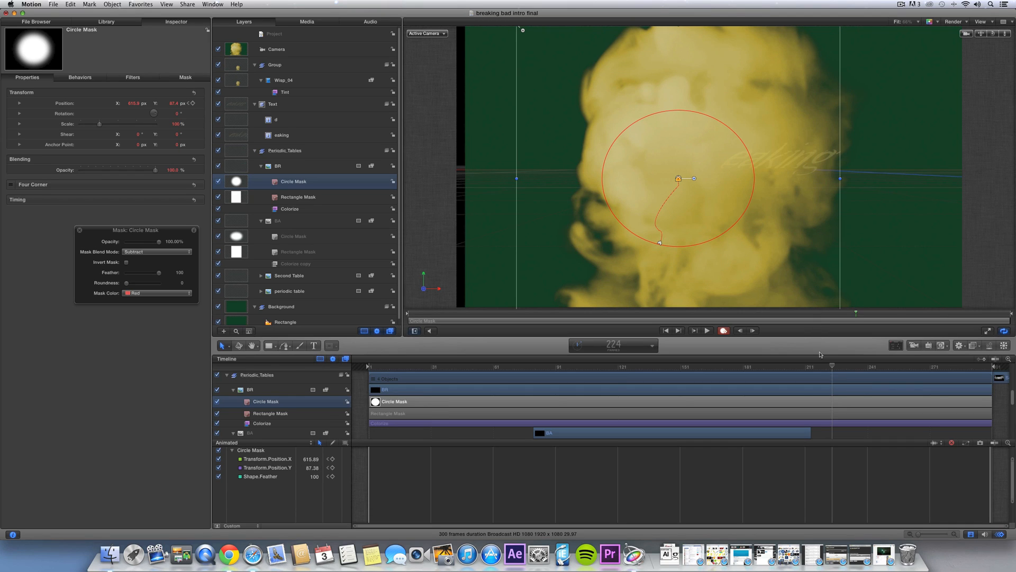
{"action": "scroll", "coordinate": [814, 394], "scroll_direction": "up", "scroll_amount": 5}
{"action": "left_click", "coordinate": [304, 162]}
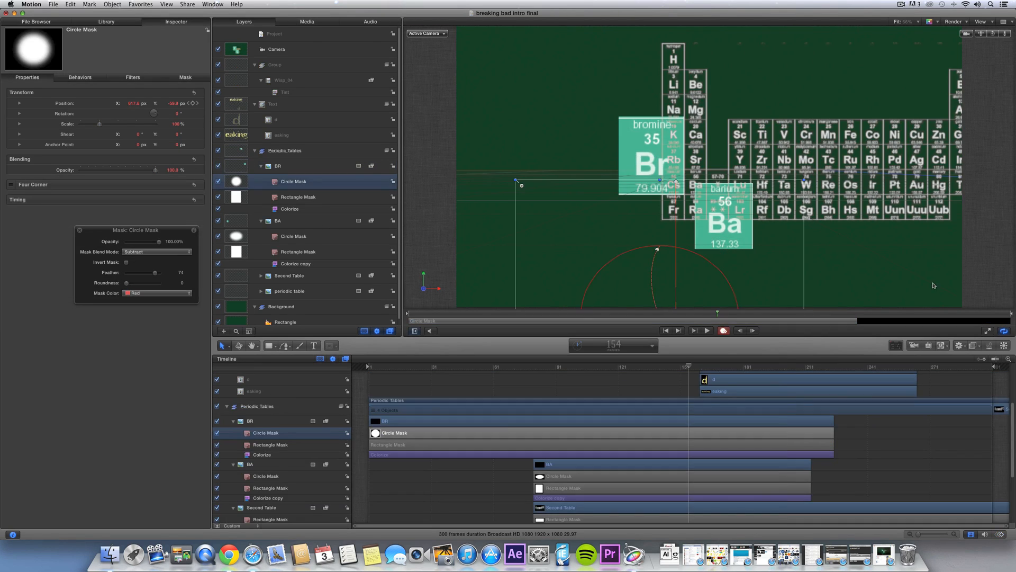
- At frame 161, show eaking's keyframes in the Keyframe Editor and preview the animation
{"action": "left_click", "coordinate": [935, 285]}
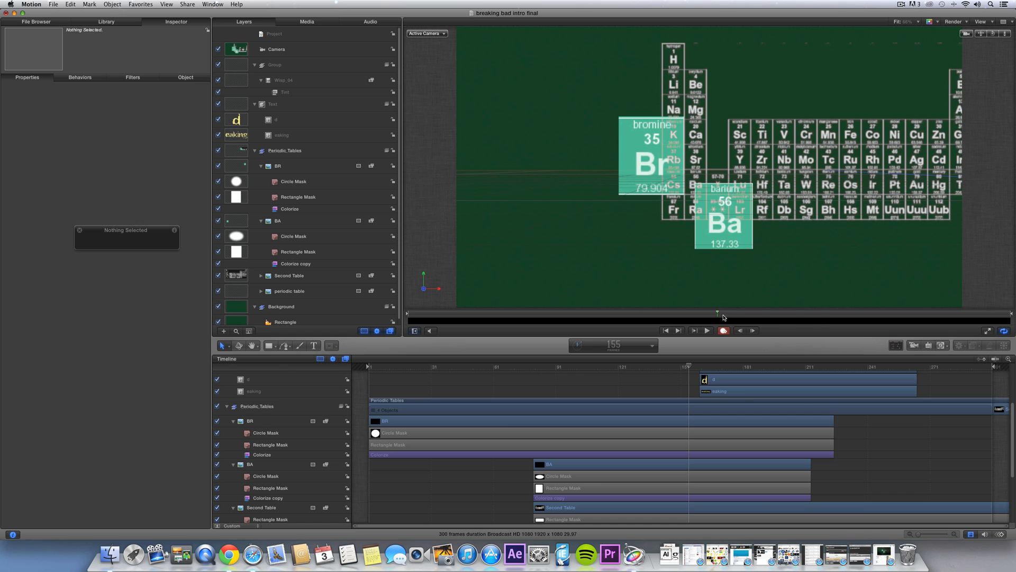
{"action": "left_click_drag", "start_coordinate": [722, 315], "coordinate": [845, 313]}
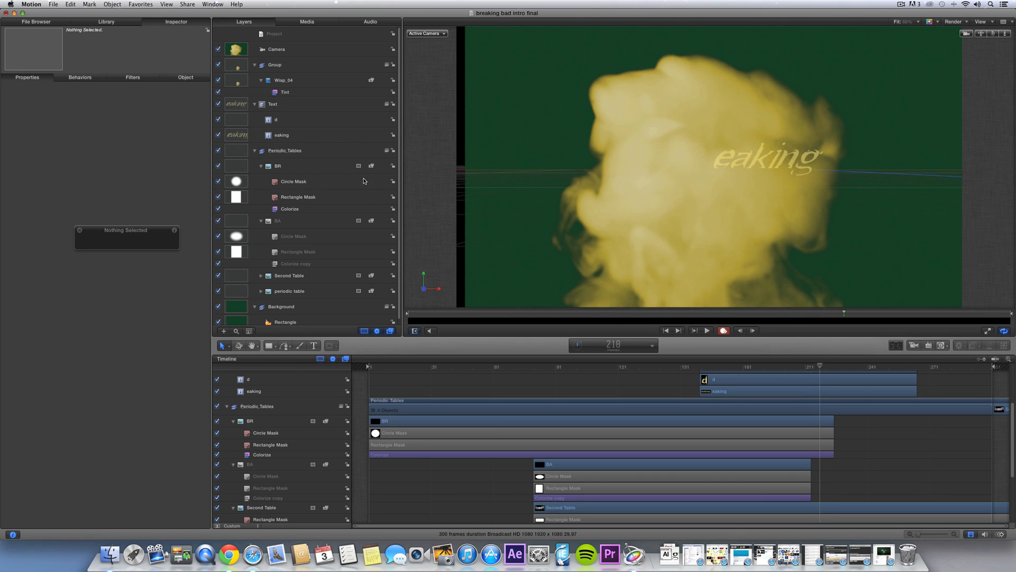
{"action": "left_click", "coordinate": [289, 136]}
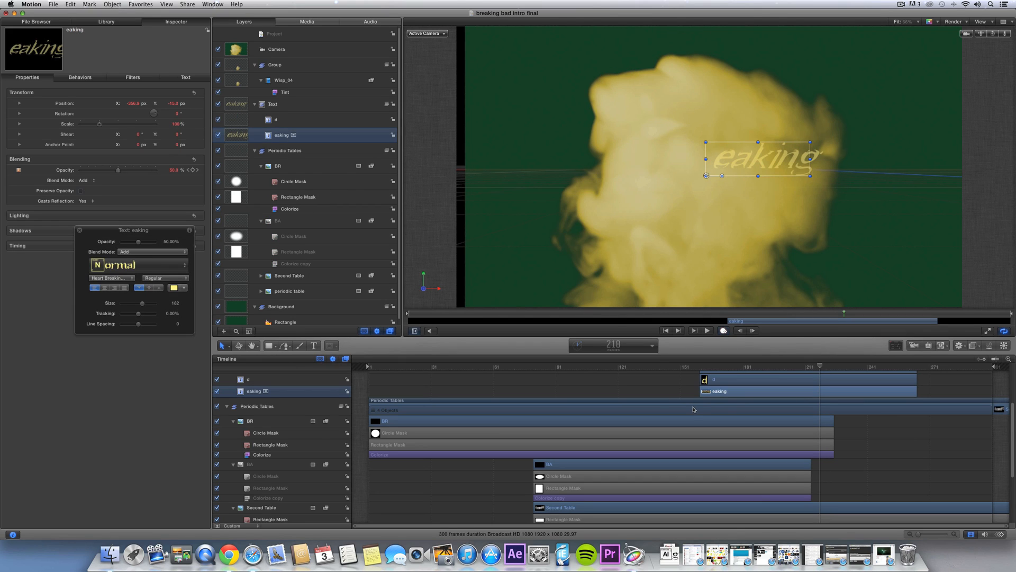
{"action": "key", "text": "super+8"}
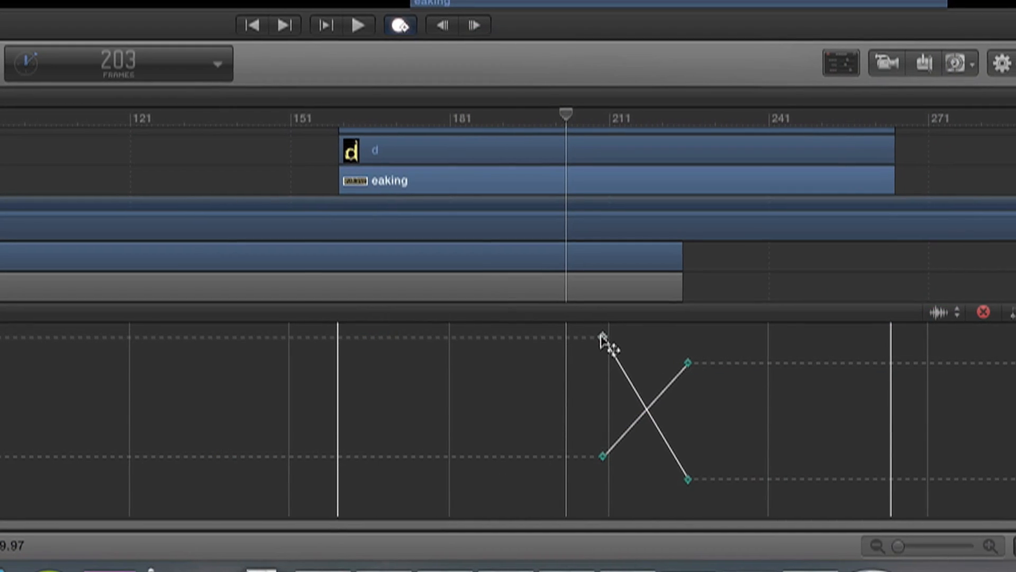
{"action": "key", "text": "space"}
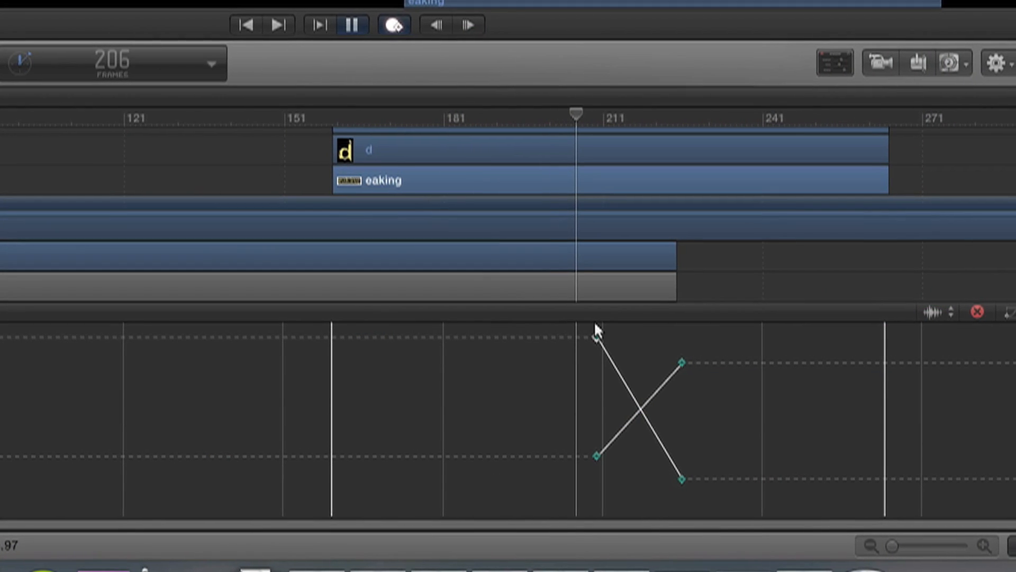
{"action": "key", "text": "space"}
- Move the two later eaking keyframes earlier and set their interpolation to Bezier
{"action": "left_click_drag", "start_coordinate": [669, 461], "coordinate": [613, 478]}
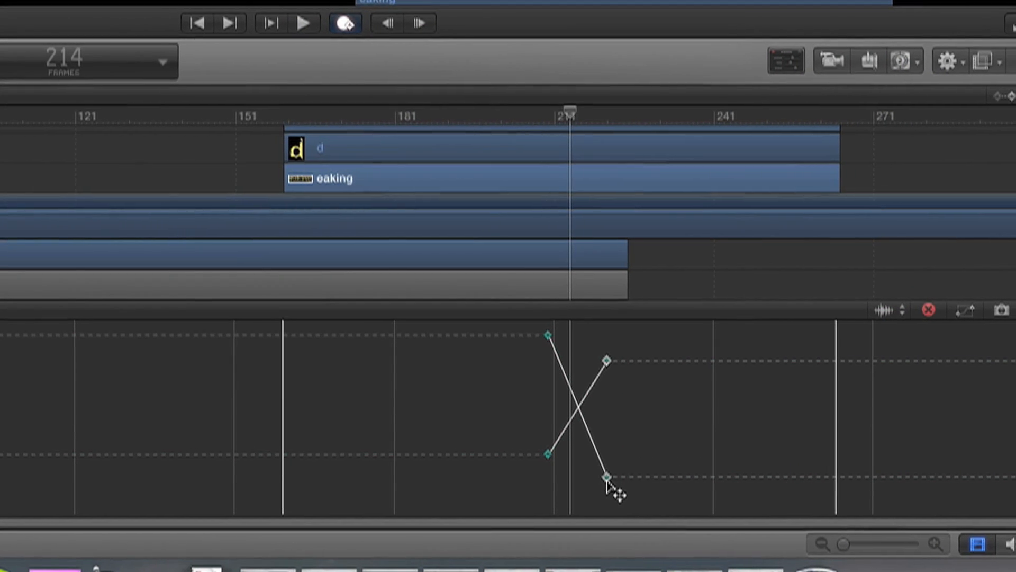
{"action": "key", "text": "space"}
{"action": "key", "text": "space"}
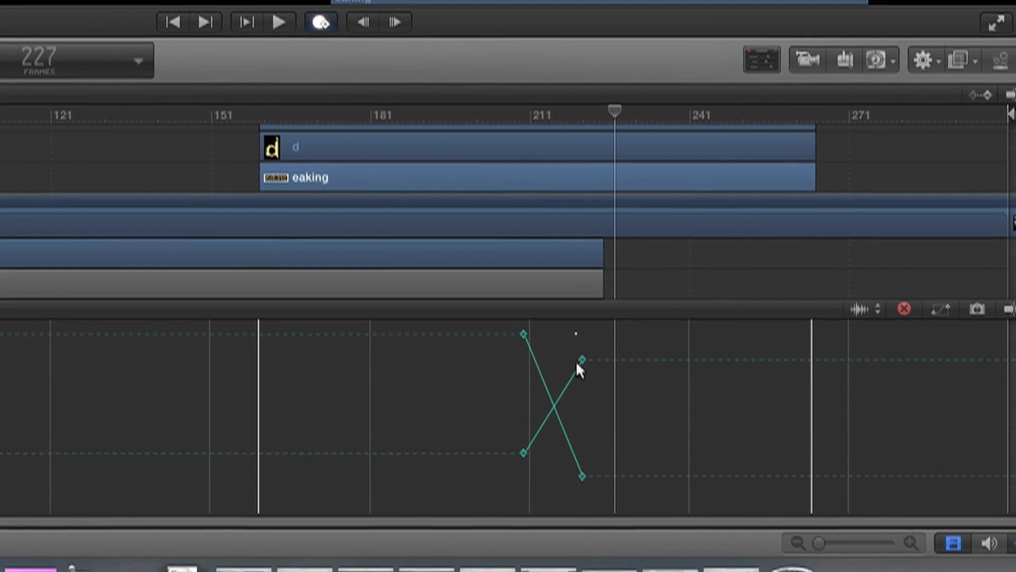
{"action": "left_click_drag", "start_coordinate": [579, 337], "coordinate": [592, 488]}
{"action": "right_click", "coordinate": [588, 473]}
{"action": "mouse_move", "coordinate": [630, 488]}
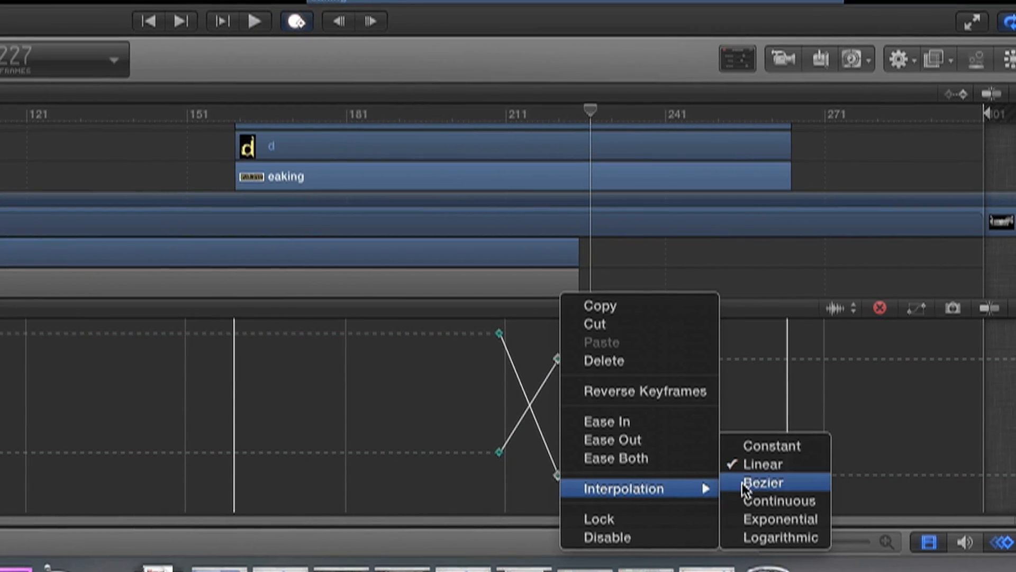
{"action": "left_click", "coordinate": [765, 482]}
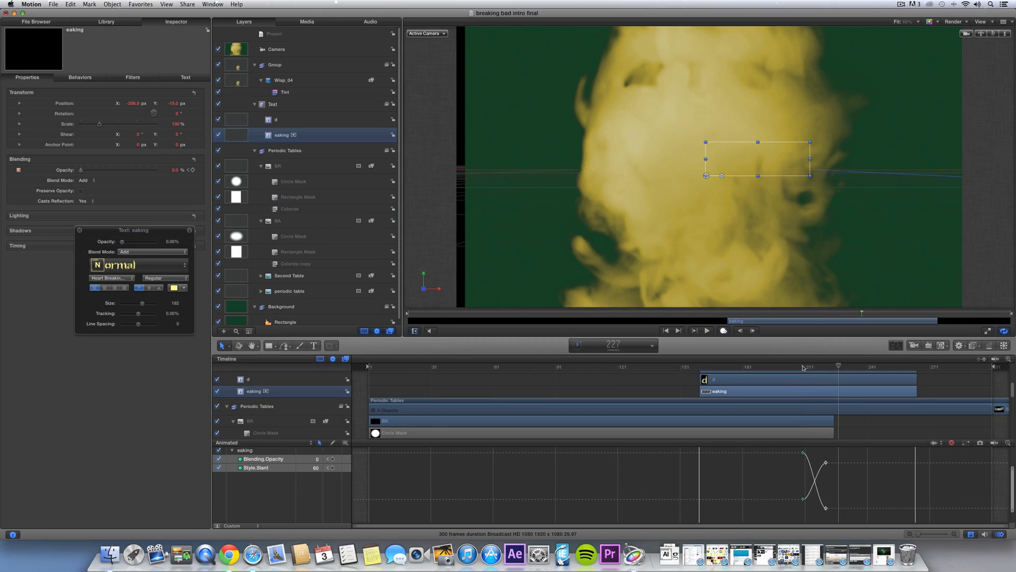
- Preview the smoothed text fade from frame 210 through to the end
{"action": "left_click", "coordinate": [804, 368]}
{"action": "key", "text": "space"}
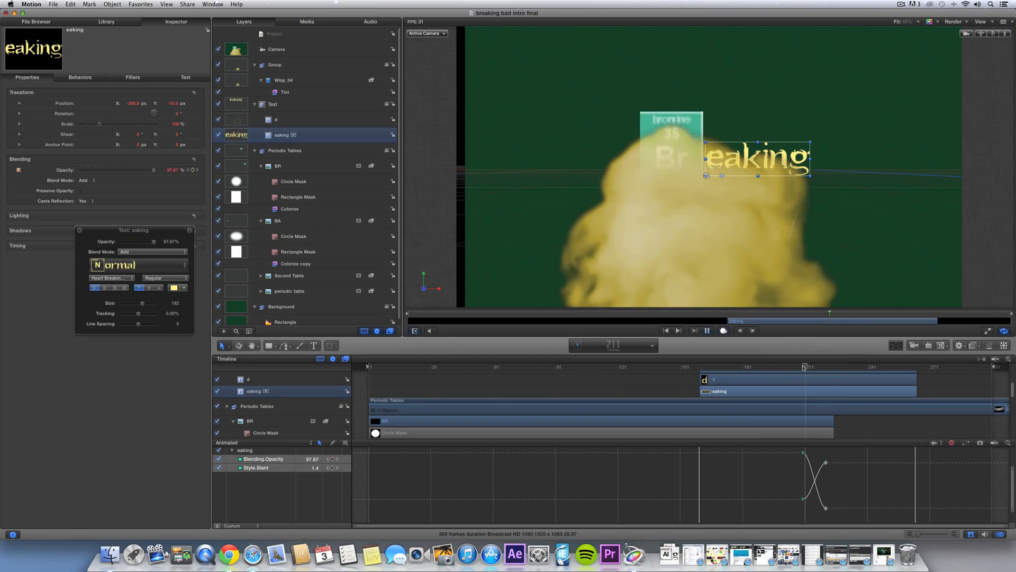
{"action": "key", "text": "space"}
{"action": "left_click", "coordinate": [804, 368]}
{"action": "key", "text": "space"}
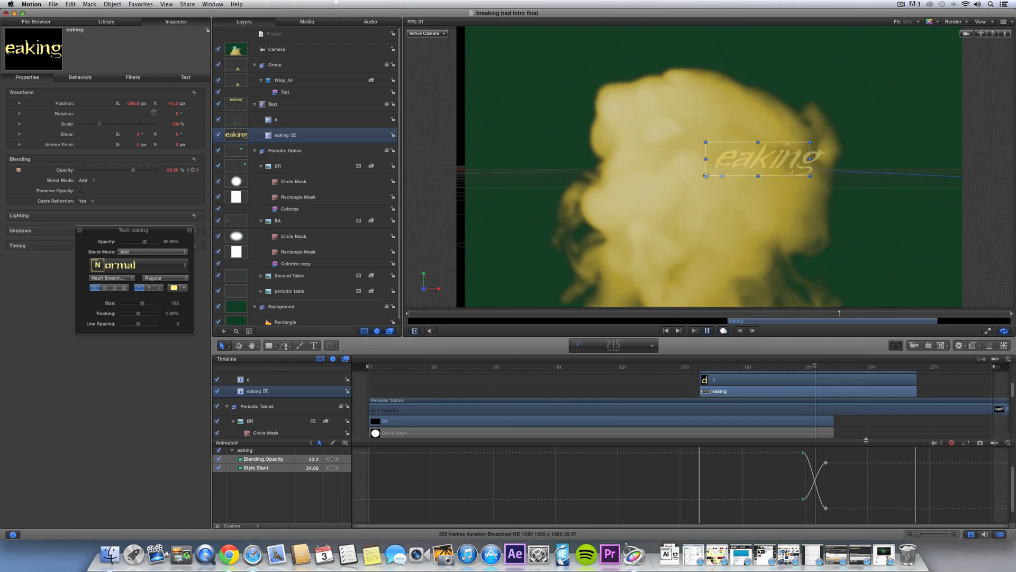
{"action": "left_click", "coordinate": [866, 420]}
{"action": "mouse_move", "coordinate": [867, 367]}
{"action": "left_mouse_down"}
{"action": "mouse_move", "coordinate": [831, 367]}
{"action": "mouse_move", "coordinate": [866, 367]}
{"action": "left_mouse_up"}
{"action": "key", "text": "space"}
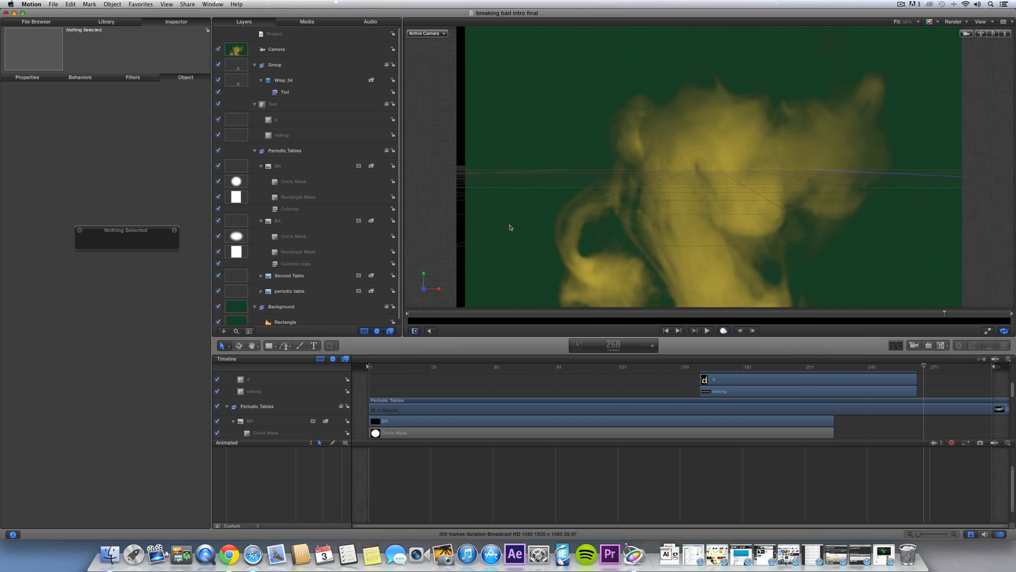
{"action": "key", "text": "F5"}
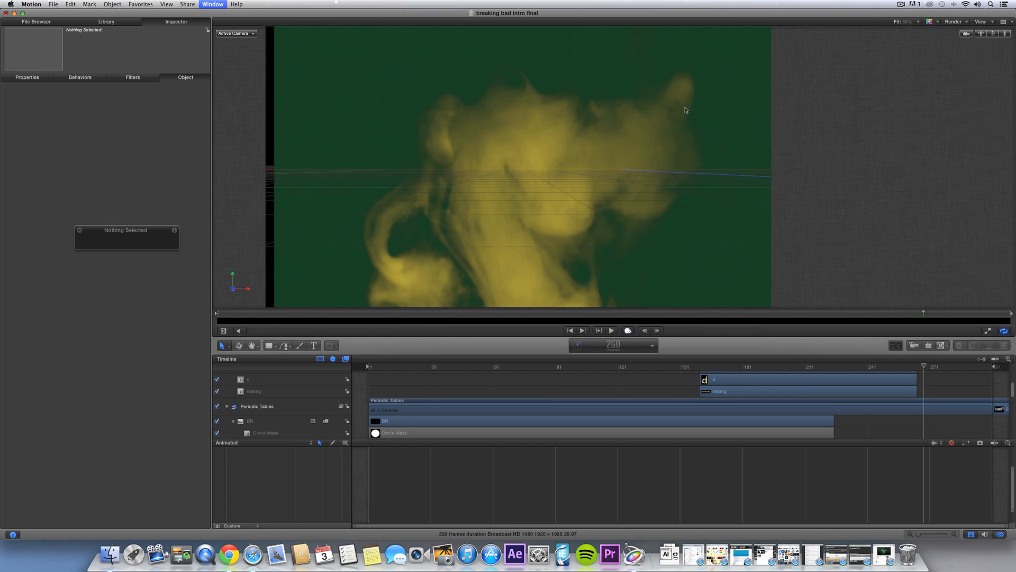
{"action": "key", "text": "F5"}
{"action": "key", "text": "space"}
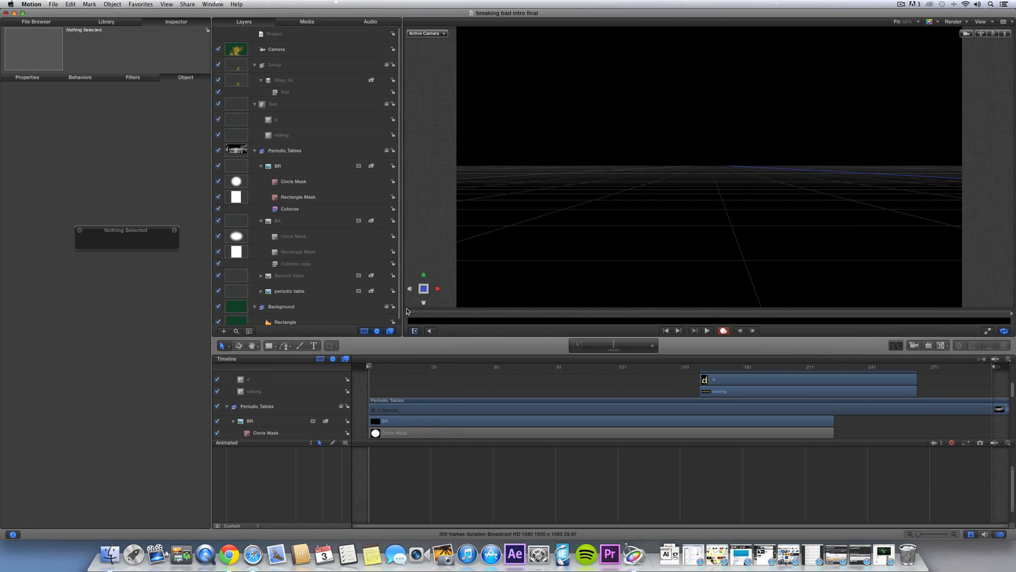
- Push the Background rectangle back in depth to Position Z -1482 with the 3D move tool
{"action": "left_click", "coordinate": [292, 307]}
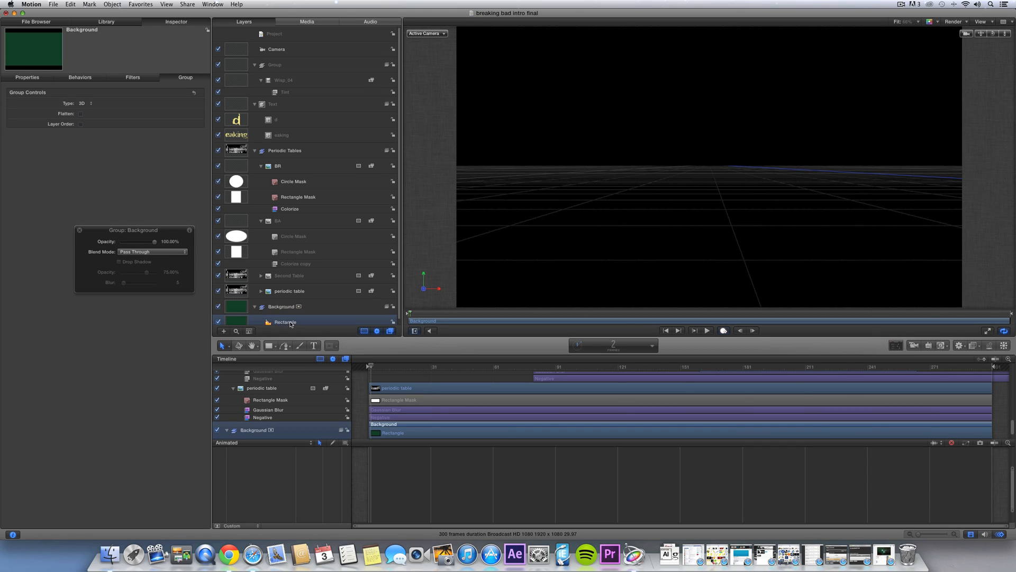
{"action": "left_click", "coordinate": [291, 322]}
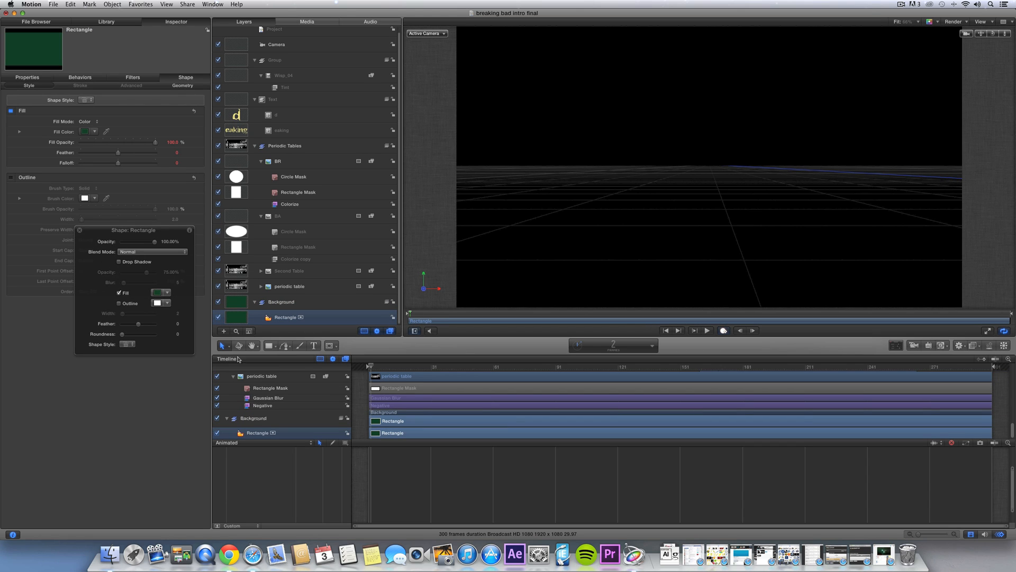
{"action": "left_click", "coordinate": [239, 345]}
{"action": "left_click_drag", "start_coordinate": [93, 362], "coordinate": [51, 413]}
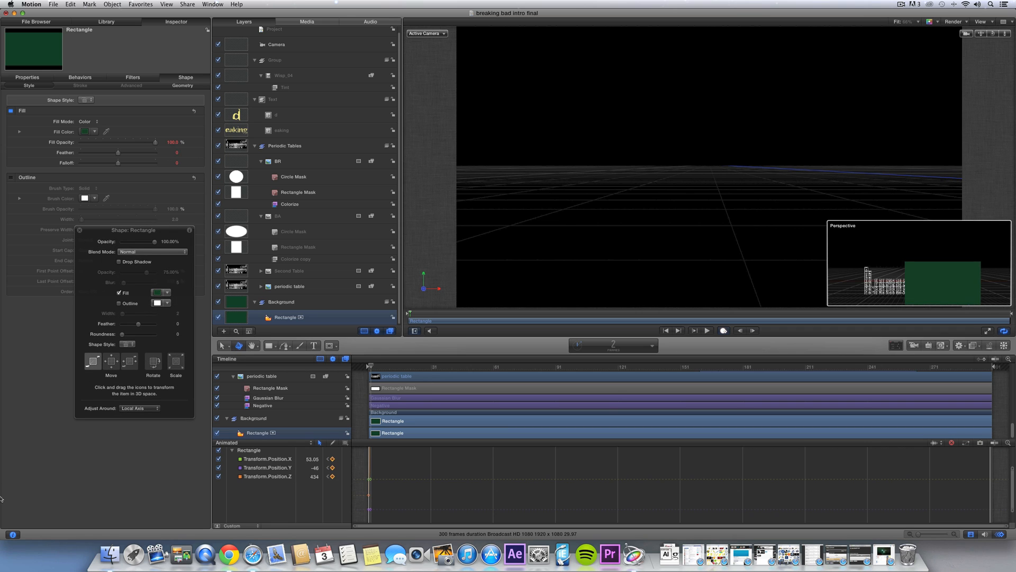
{"action": "left_click_drag", "start_coordinate": [1, 498], "coordinate": [219, 377]}
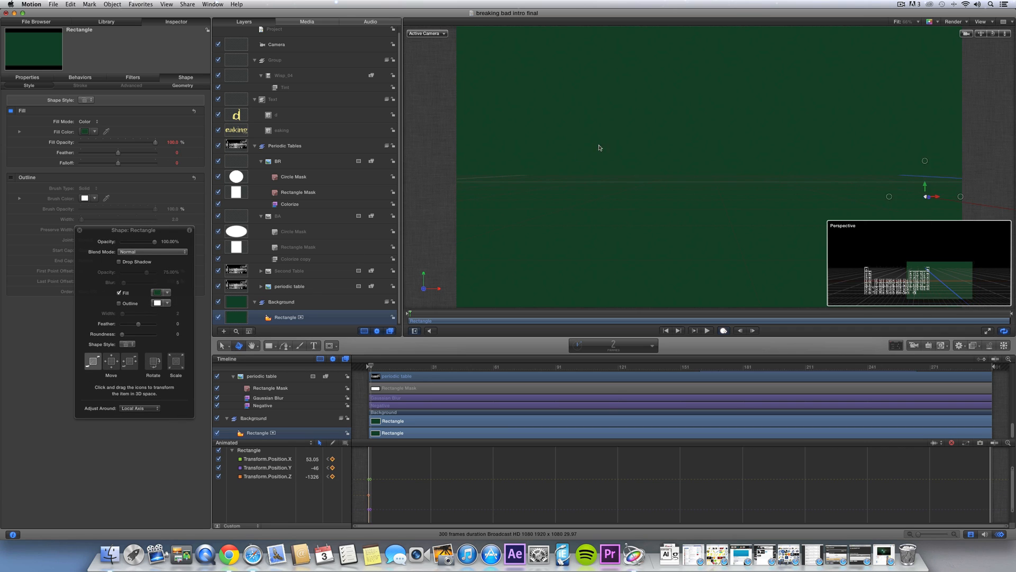
{"action": "left_click_drag", "start_coordinate": [650, 123], "coordinate": [651, 122]}
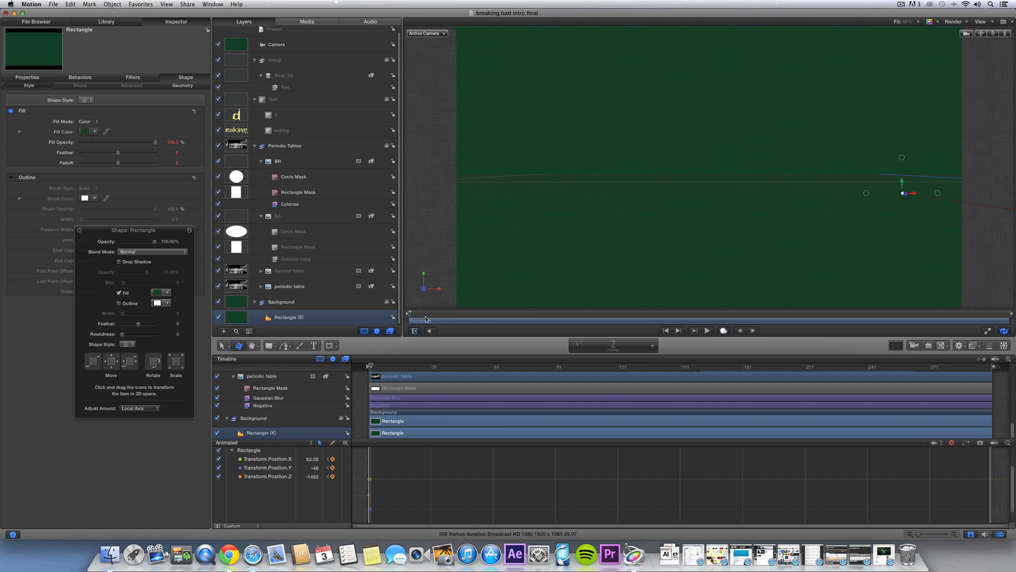
- At frame 144, scale the green rectangle up to fill the frame, then check coverage at frame 42
{"action": "left_click_drag", "start_coordinate": [430, 315], "coordinate": [778, 278]}
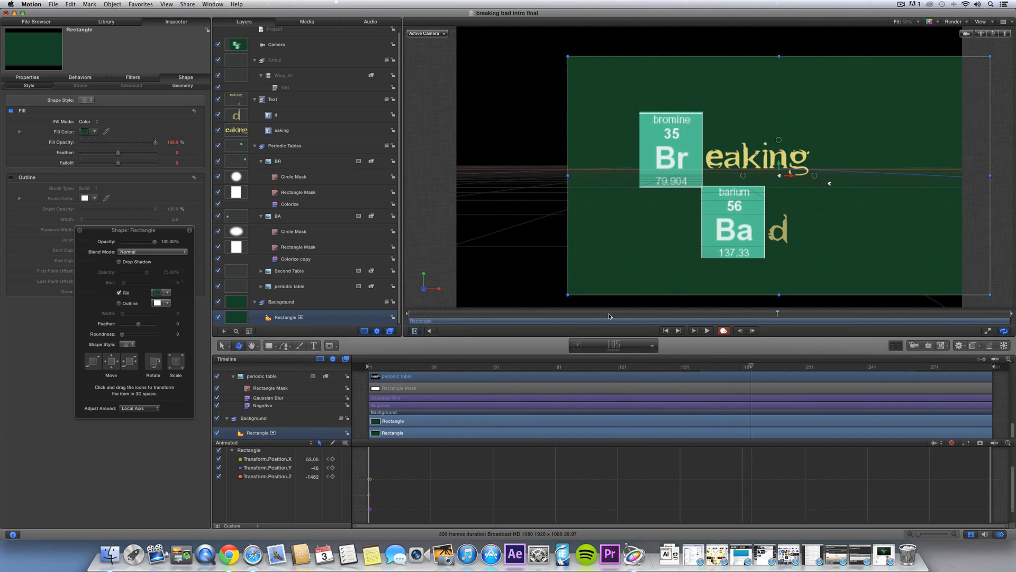
{"action": "left_click_drag", "start_coordinate": [569, 293], "coordinate": [444, 26]}
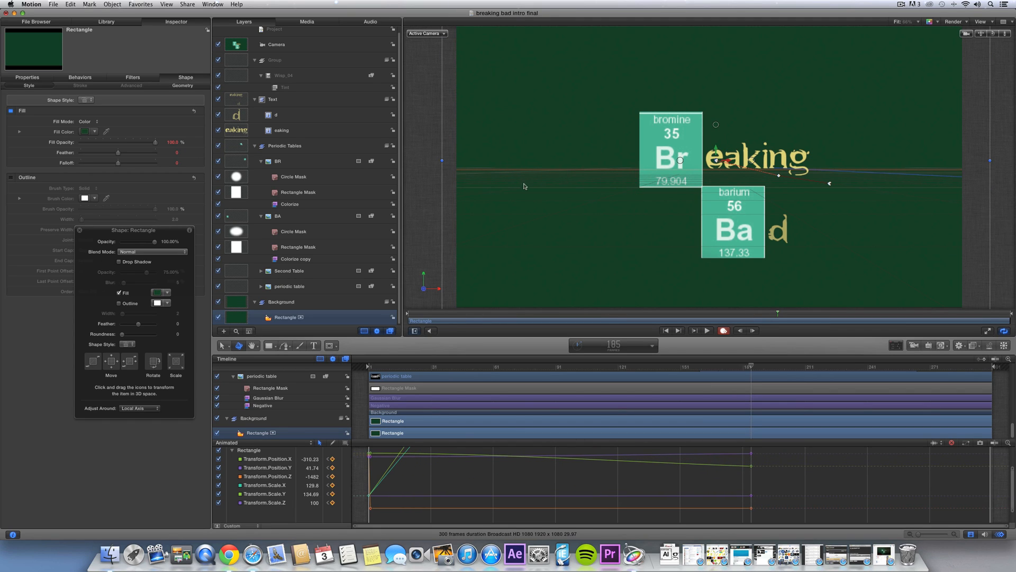
{"action": "left_click_drag", "start_coordinate": [807, 316], "coordinate": [666, 292]}
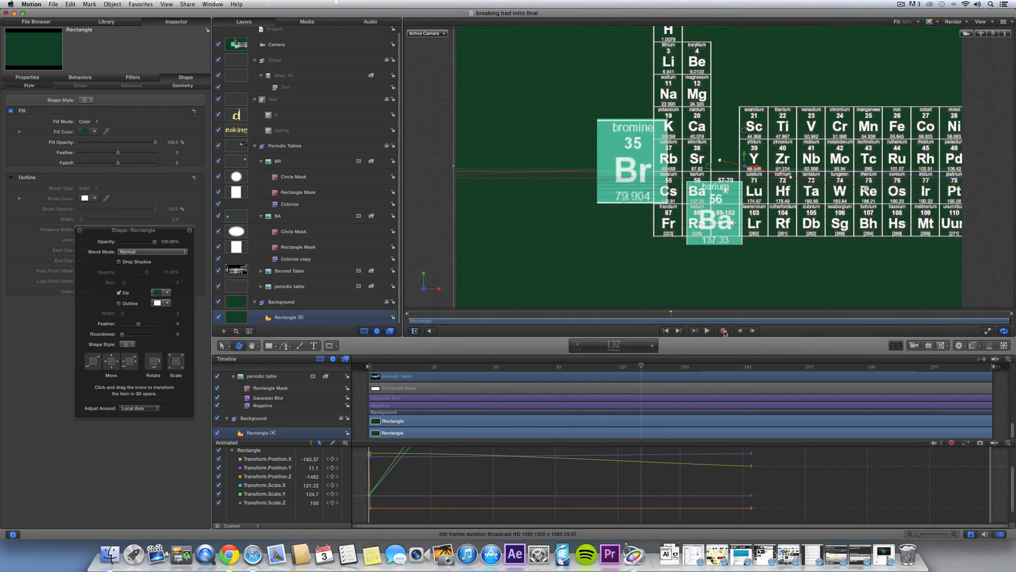
- Add a new light, move it toward the camera and up above the Ba tile, and set Intensity to about 216%
{"action": "left_click", "coordinate": [124, 5]}
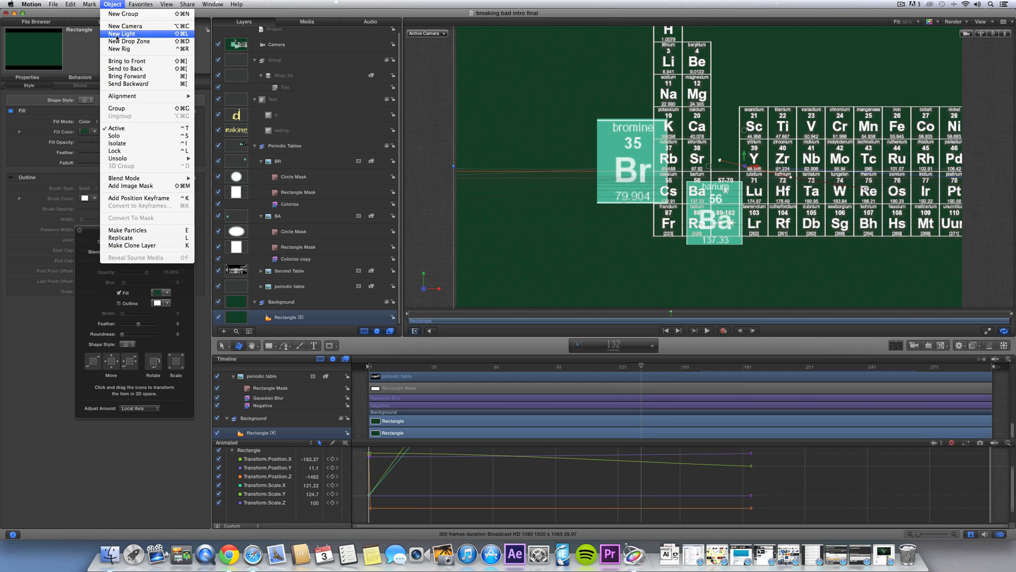
{"action": "left_click", "coordinate": [127, 35]}
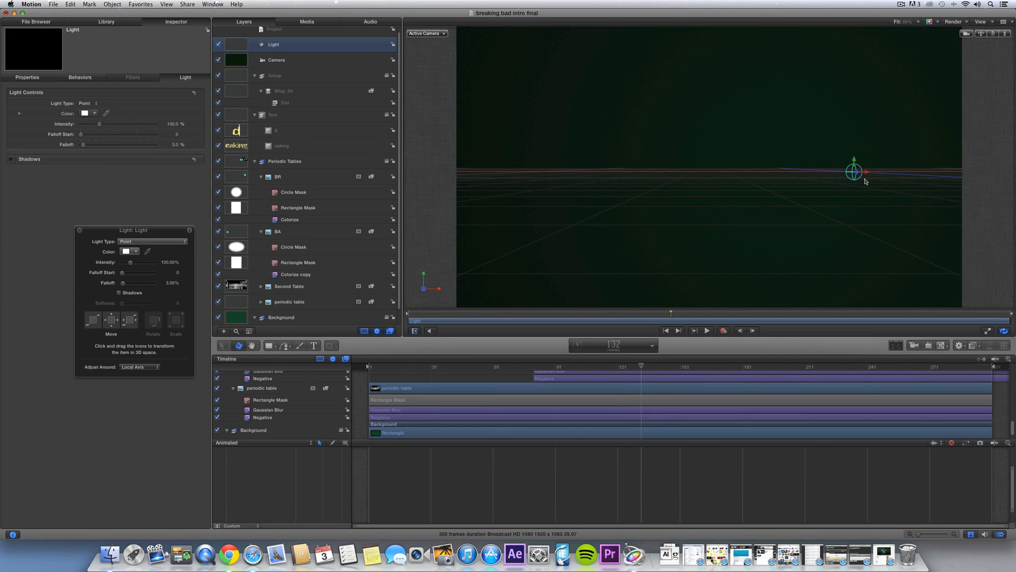
{"action": "left_click_drag", "start_coordinate": [1015, 185], "coordinate": [979, 176]}
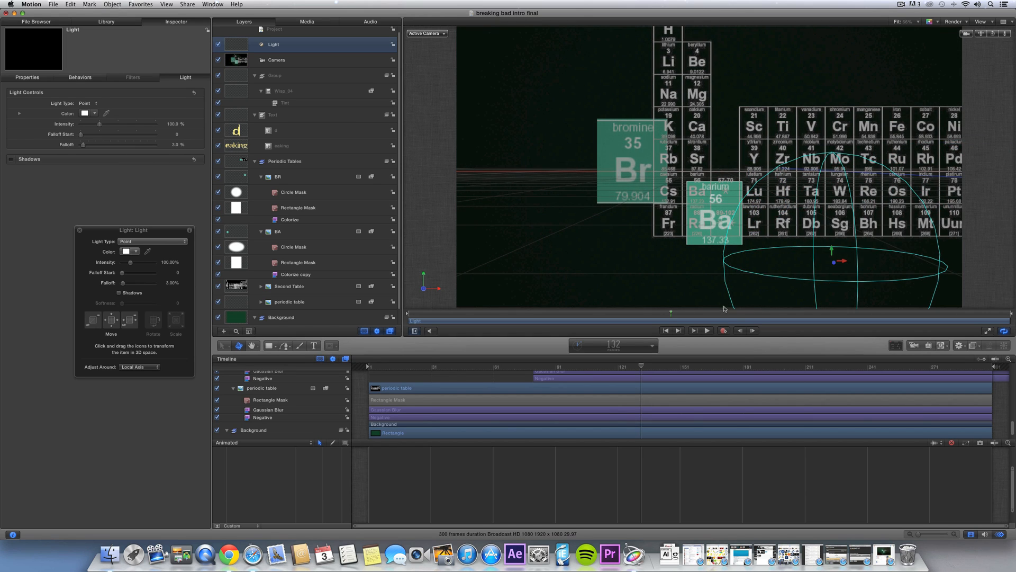
{"action": "left_click_drag", "start_coordinate": [725, 313], "coordinate": [798, 314]}
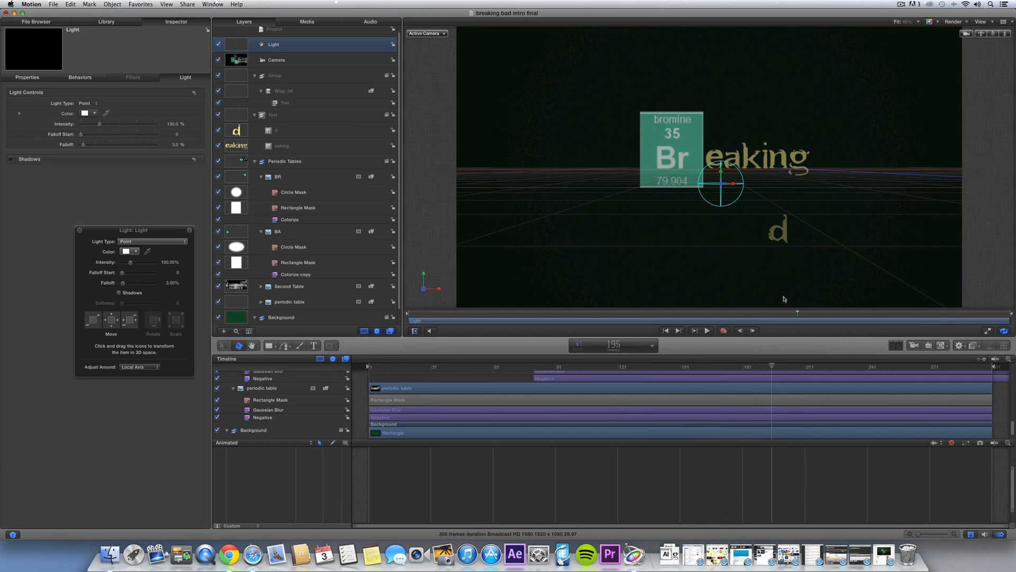
{"action": "left_click_drag", "start_coordinate": [722, 186], "coordinate": [819, 222]}
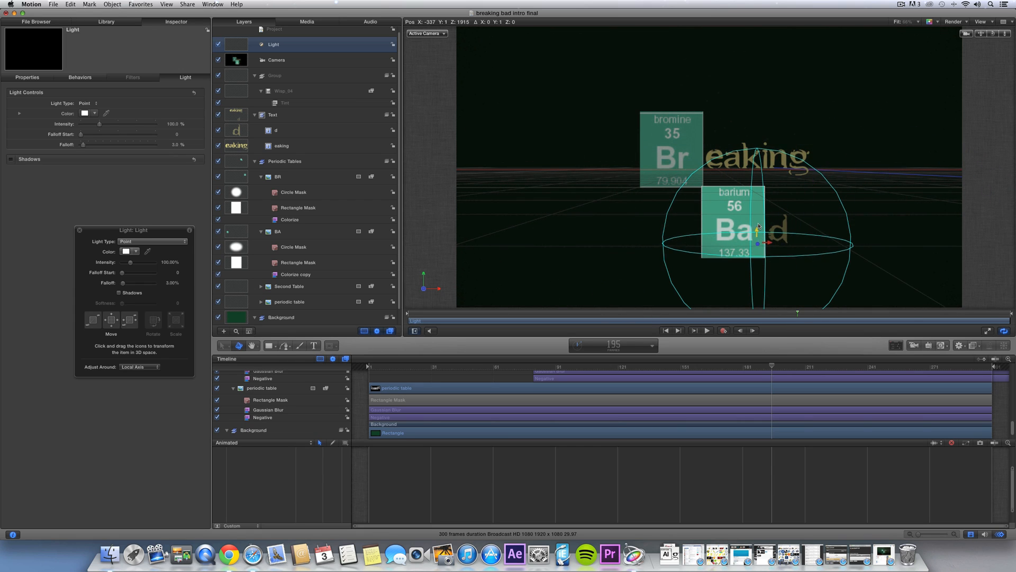
{"action": "left_click_drag", "start_coordinate": [758, 225], "coordinate": [439, 151]}
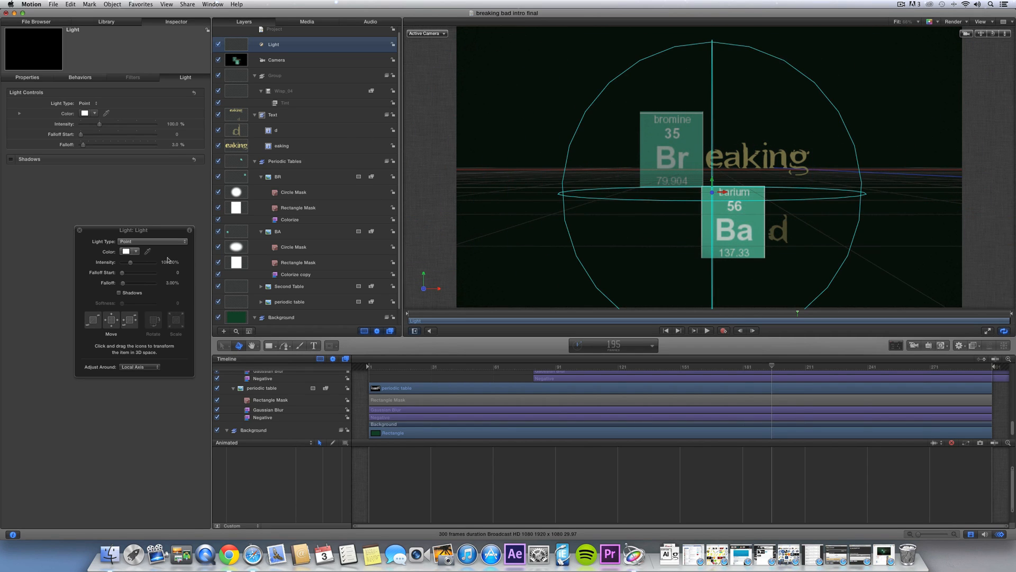
{"action": "left_click_drag", "start_coordinate": [130, 262], "coordinate": [138, 263]}
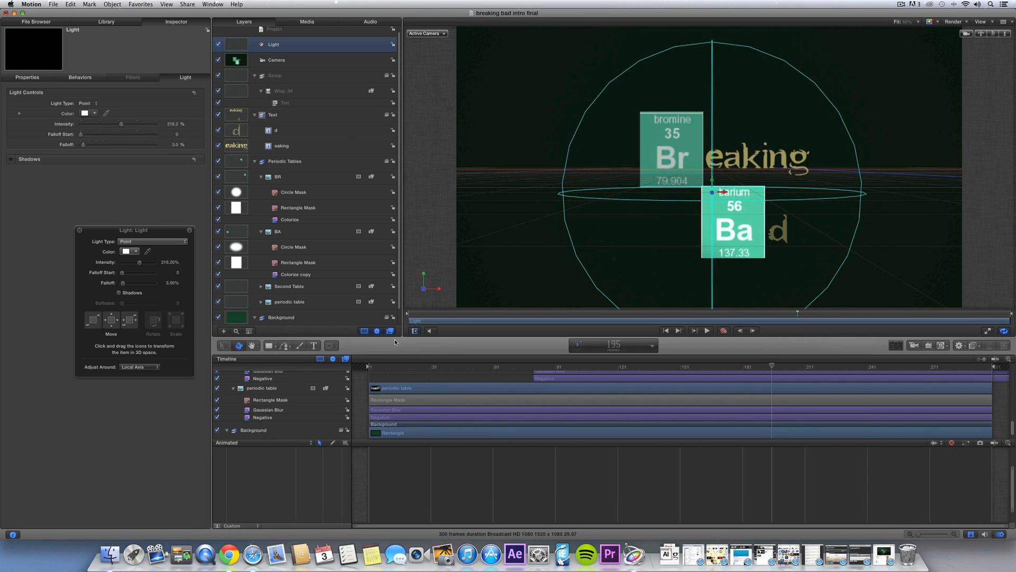
{"action": "left_click_drag", "start_coordinate": [762, 317], "coordinate": [487, 315]}
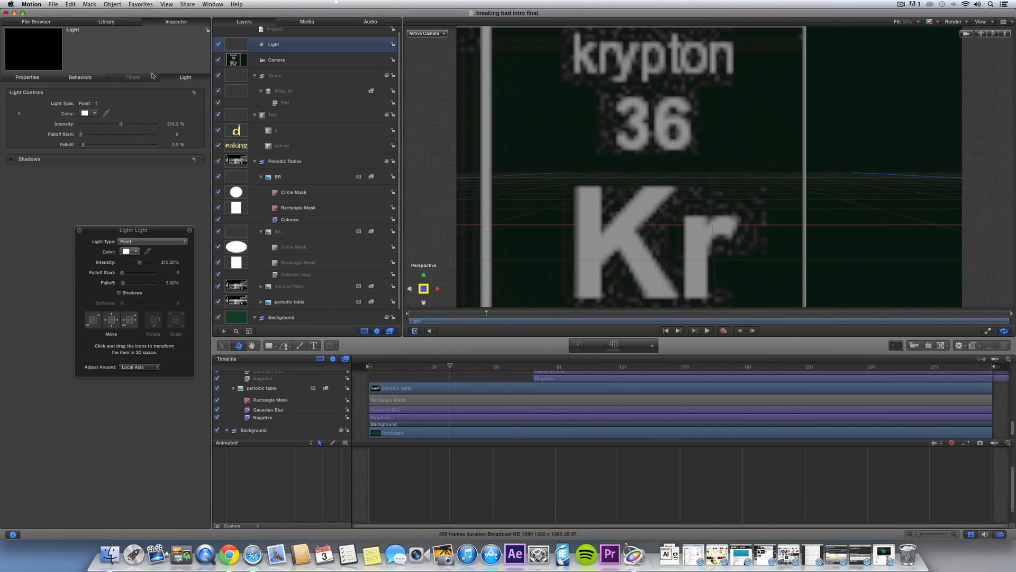
- Add a second light, position it toward the Sr tile, raise Intensity to about 288%, and preview
{"action": "left_click", "coordinate": [112, 4]}
{"action": "left_click", "coordinate": [120, 33]}
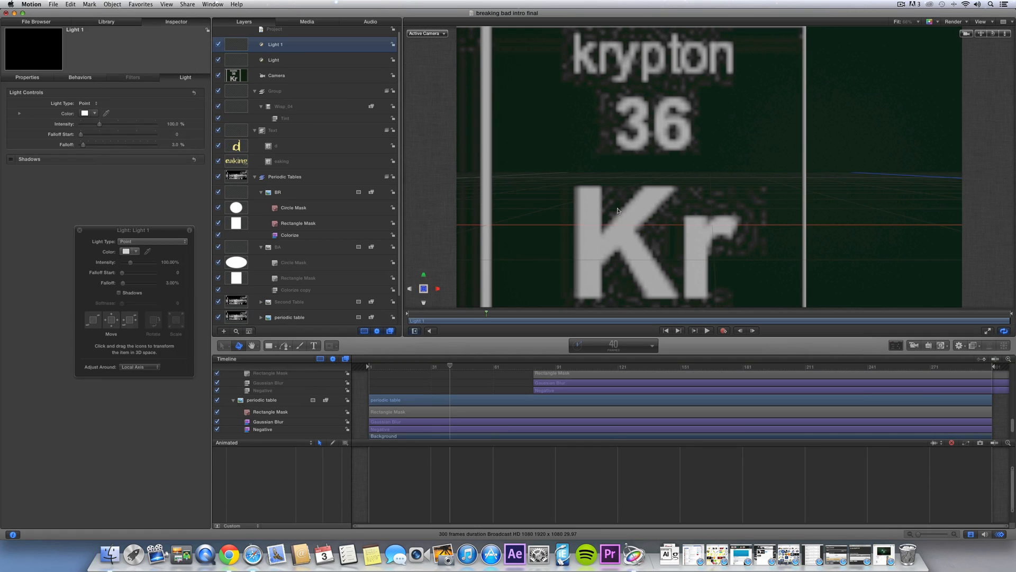
{"action": "left_click_drag", "start_coordinate": [469, 314], "coordinate": [631, 310]}
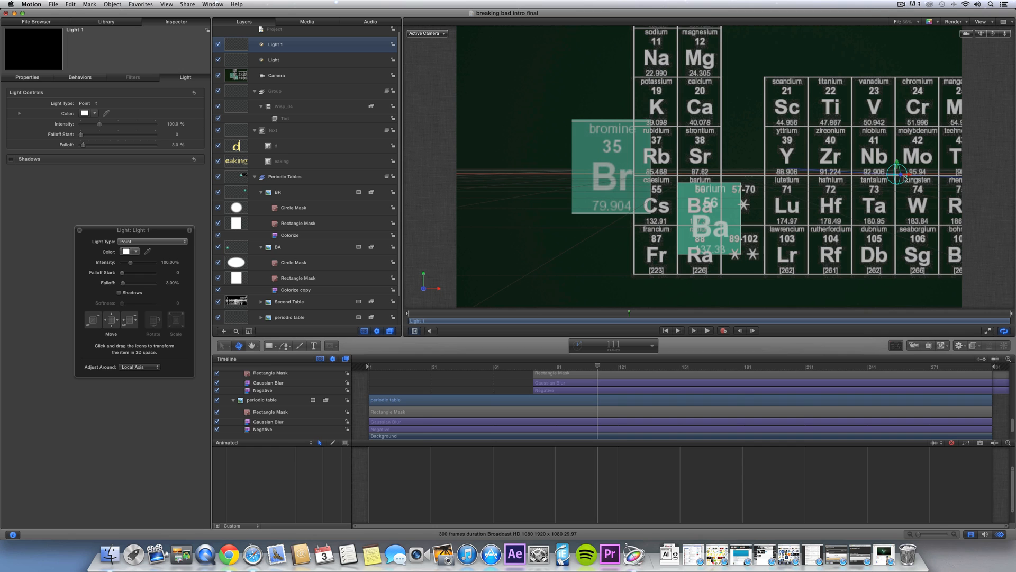
{"action": "left_click_drag", "start_coordinate": [902, 175], "coordinate": [808, 188]}
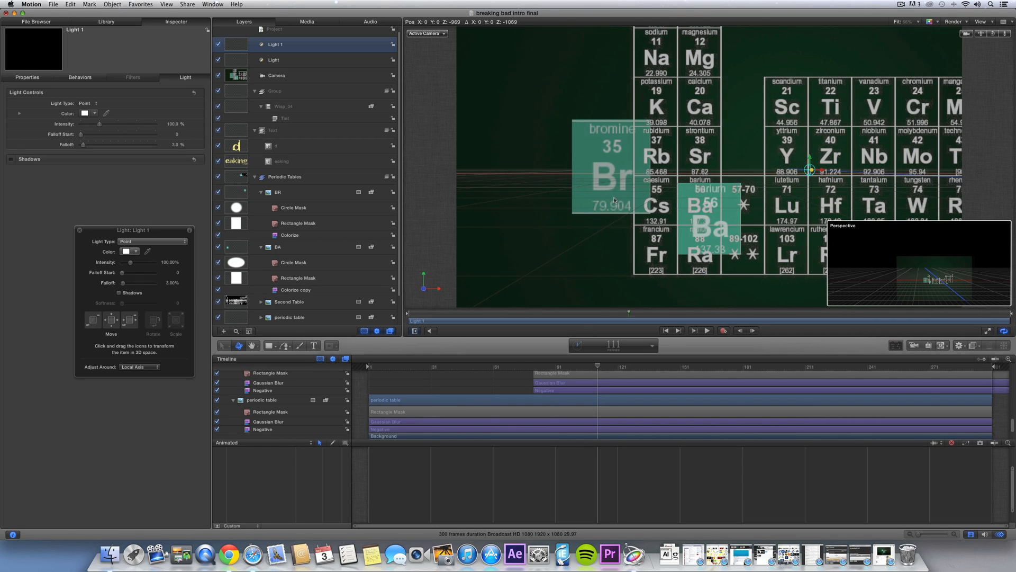
{"action": "left_click_drag", "start_coordinate": [506, 210], "coordinate": [535, 208]}
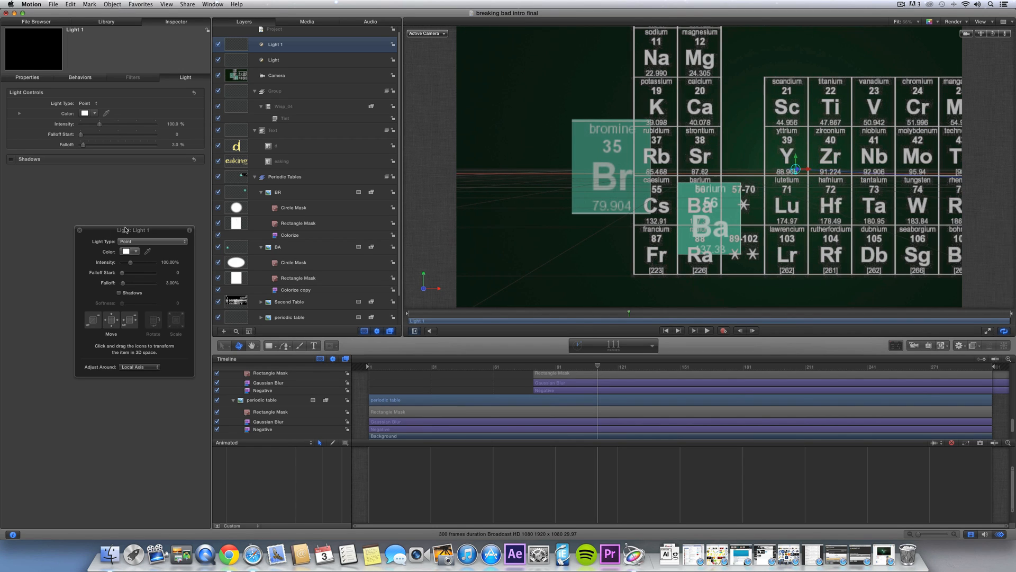
{"action": "left_click_drag", "start_coordinate": [131, 263], "coordinate": [142, 263]}
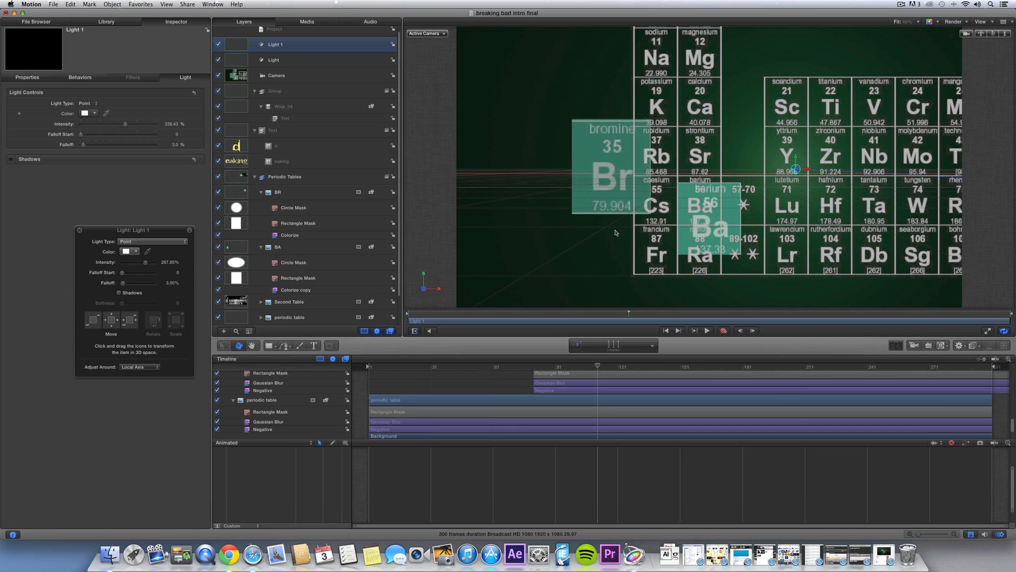
{"action": "left_click_drag", "start_coordinate": [810, 172], "coordinate": [717, 173]}
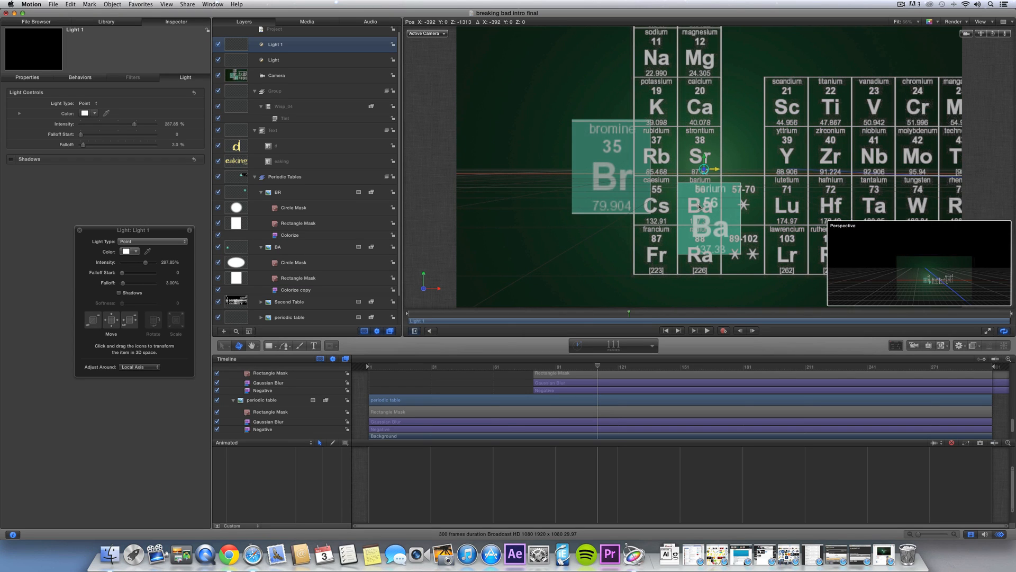
{"action": "left_click_drag", "start_coordinate": [529, 314], "coordinate": [443, 314]}
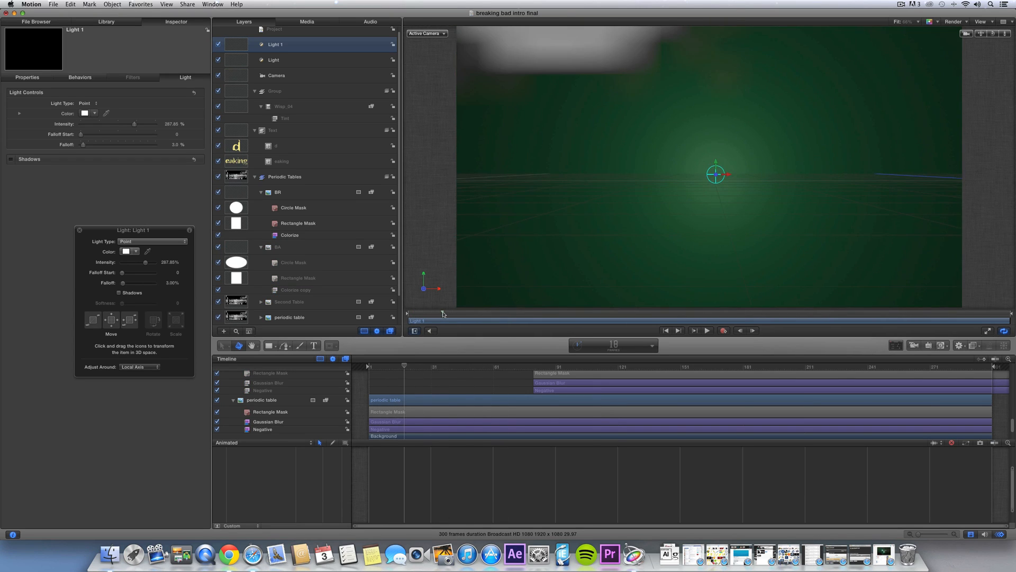
{"action": "key", "text": "space"}
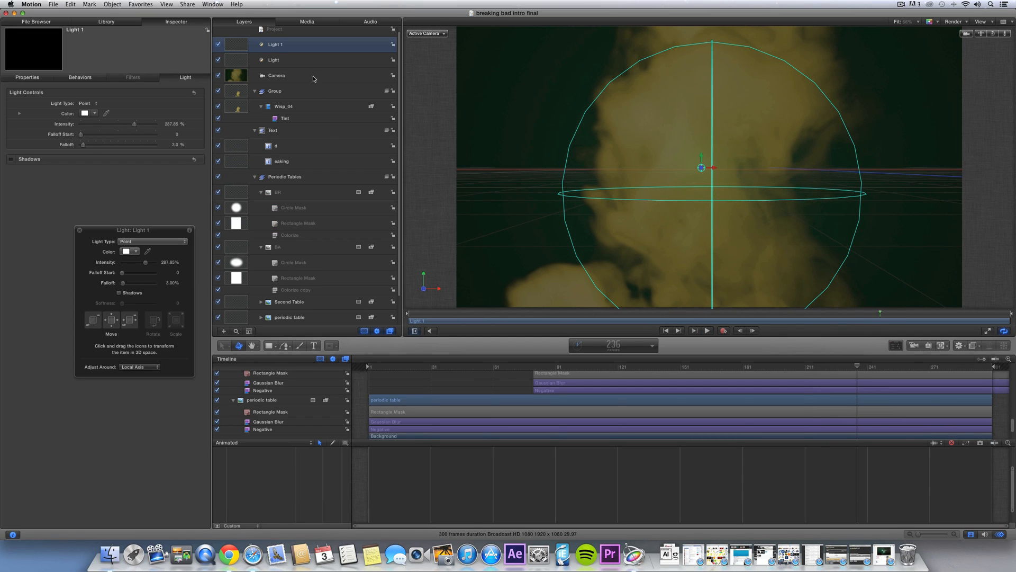
- Set Lighting Shading to Off on the Wisp_04 smoke layer
{"action": "left_click", "coordinate": [304, 90]}
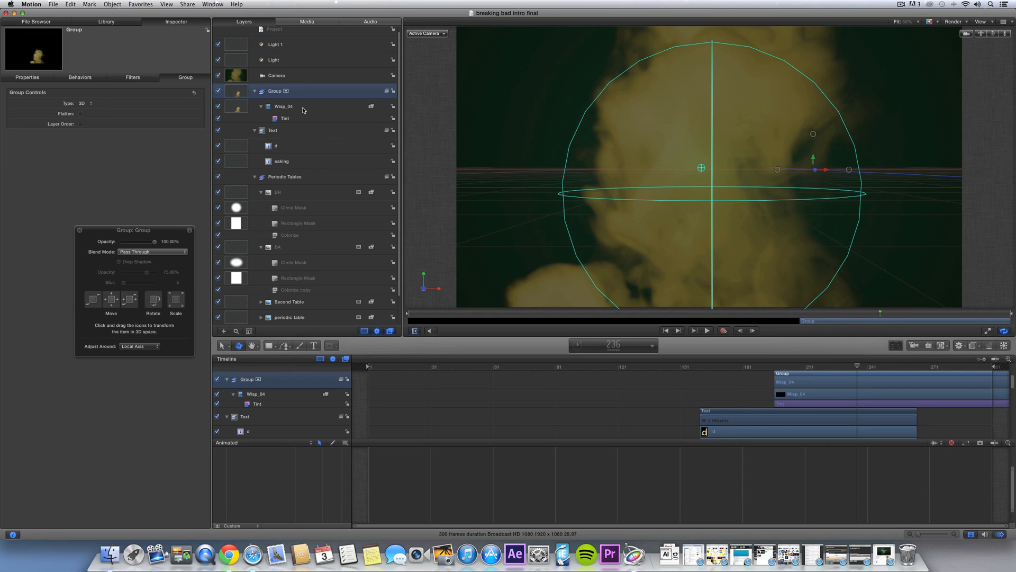
{"action": "left_click", "coordinate": [303, 108]}
{"action": "left_click", "coordinate": [27, 77]}
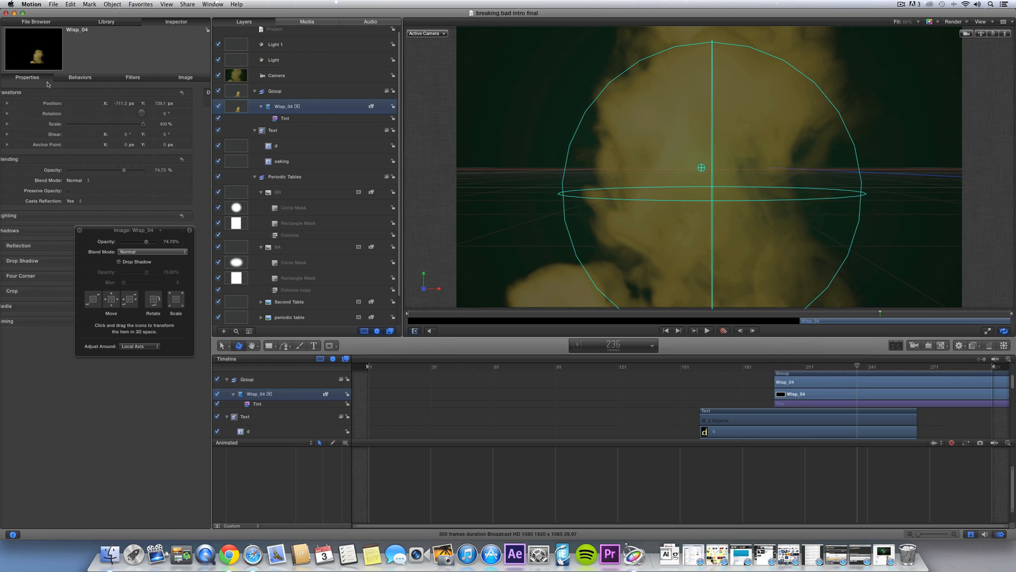
{"action": "left_click_drag", "start_coordinate": [118, 234], "coordinate": [195, 233]}
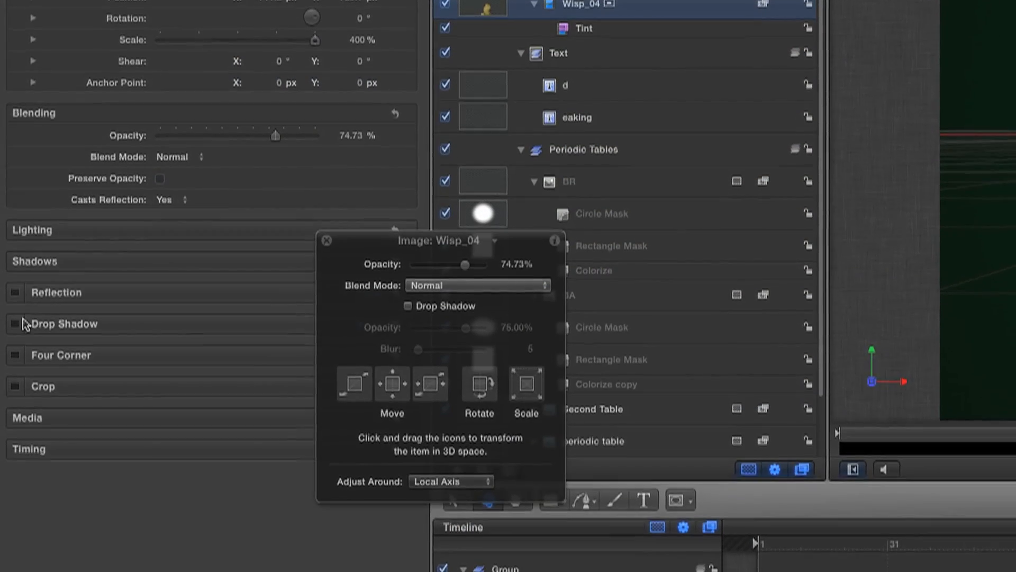
{"action": "left_click_drag", "start_coordinate": [372, 247], "coordinate": [478, 269]}
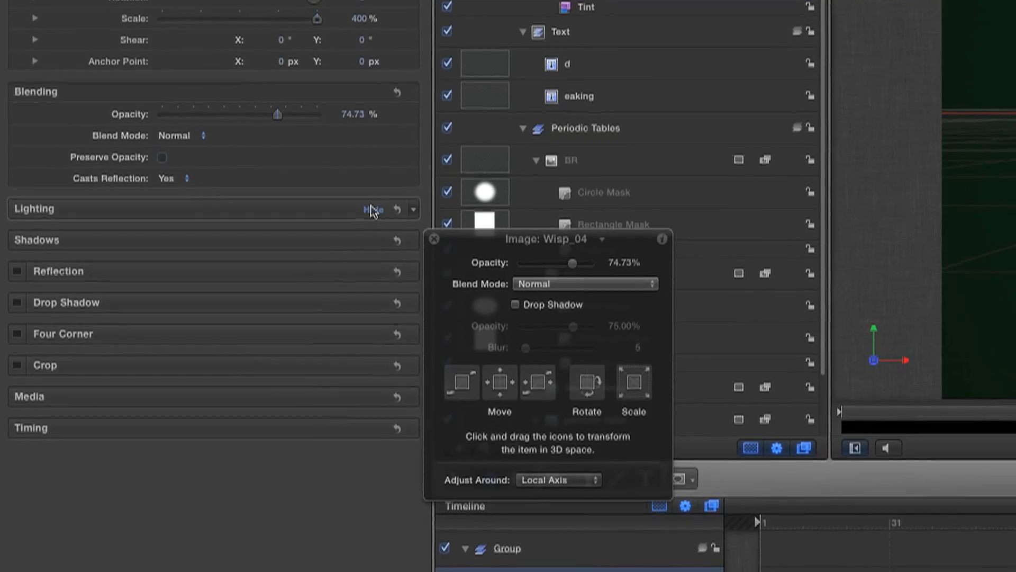
{"action": "left_click", "coordinate": [372, 213]}
{"action": "left_click", "coordinate": [193, 215]}
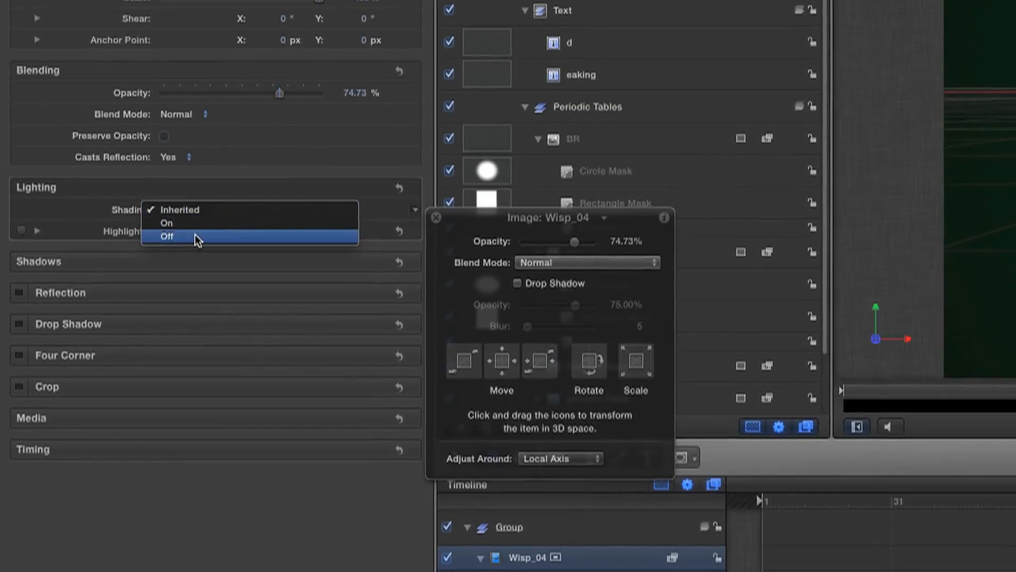
{"action": "left_click", "coordinate": [200, 242]}
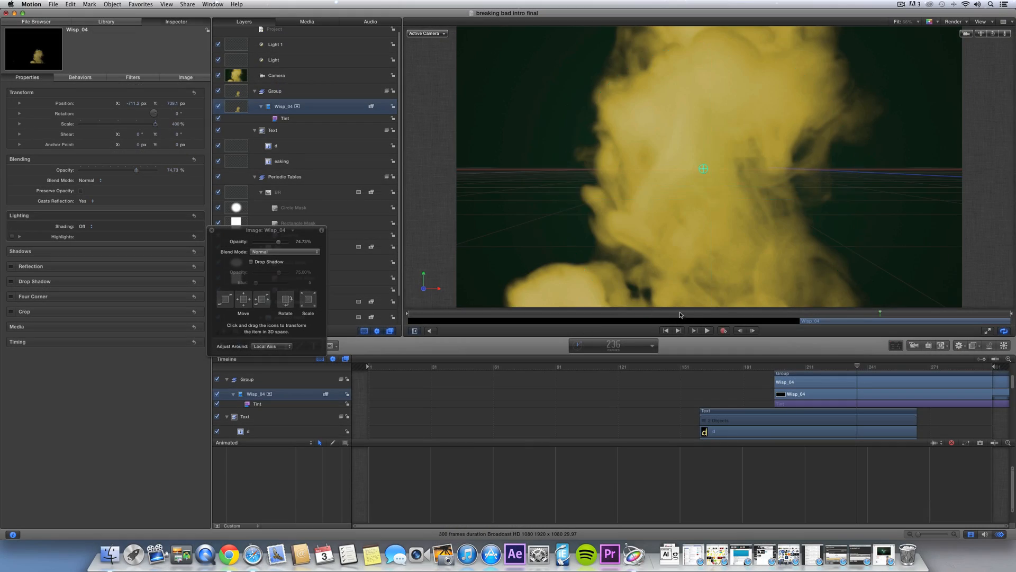
- At frame 204, turn Shading Off for the d and eaking text layers, then play back
{"action": "left_click_drag", "start_coordinate": [680, 314], "coordinate": [835, 316]}
{"action": "left_click_drag", "start_coordinate": [795, 318], "coordinate": [815, 317]}
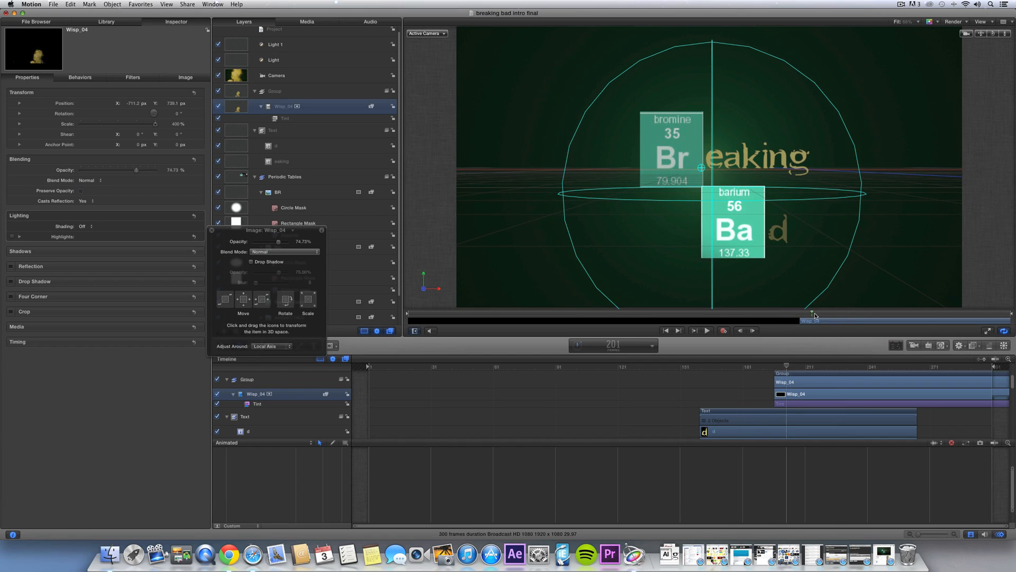
{"action": "left_click", "coordinate": [291, 149]}
{"action": "left_click", "coordinate": [289, 161], "text": "shift"}
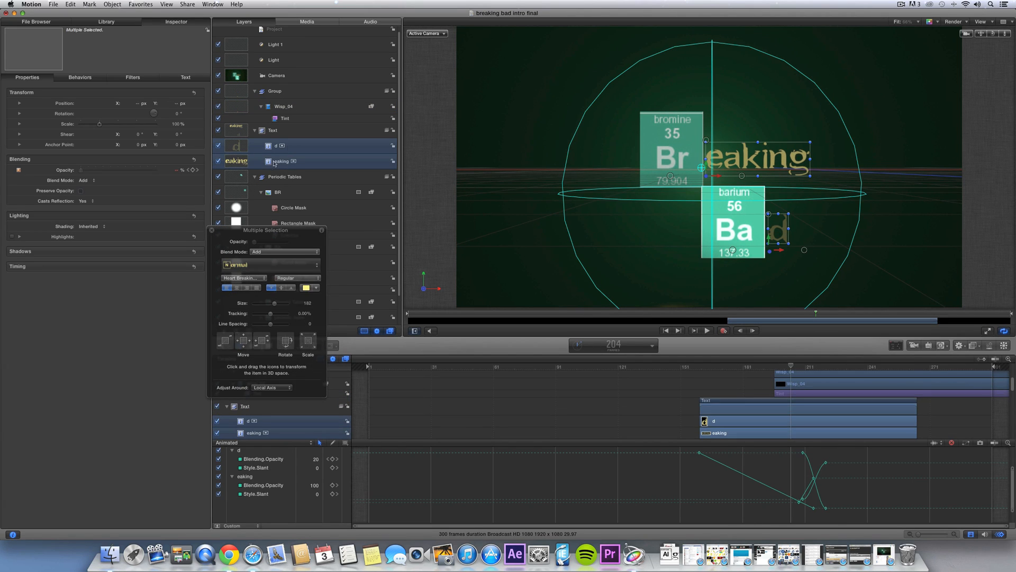
{"action": "left_click", "coordinate": [90, 226]}
{"action": "left_click", "coordinate": [102, 241]}
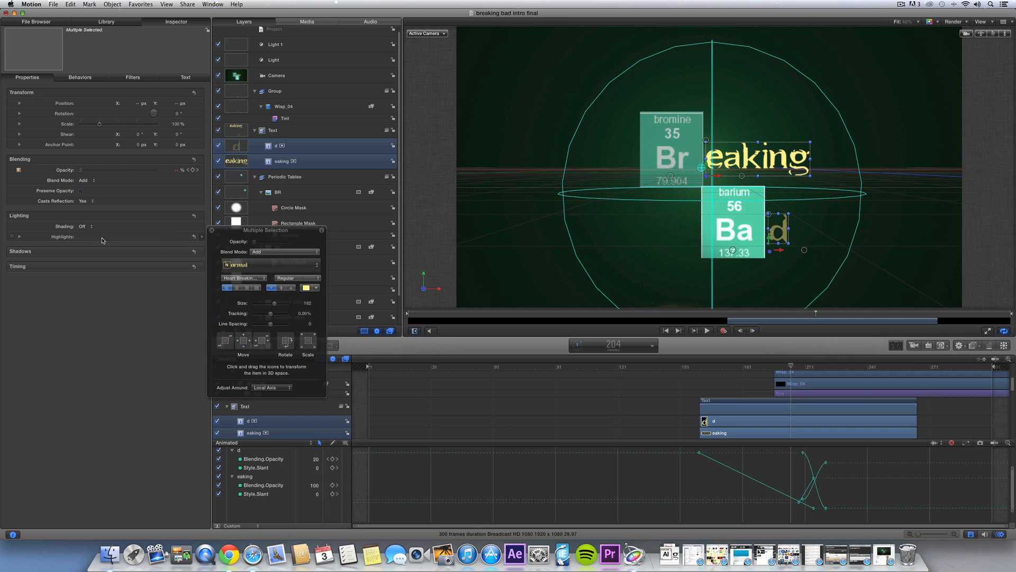
{"action": "left_click", "coordinate": [334, 132]}
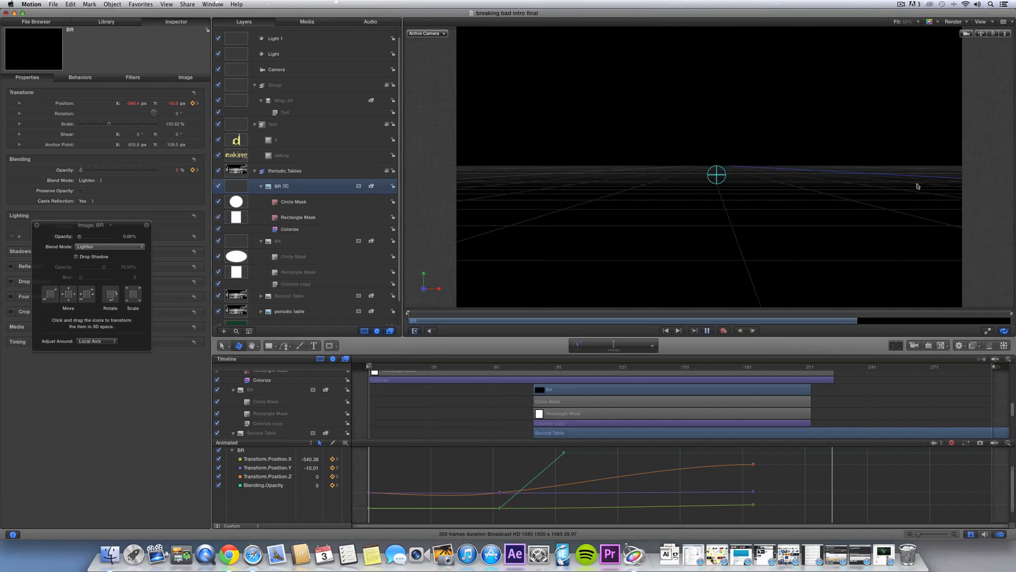
{"action": "key", "text": "space"}
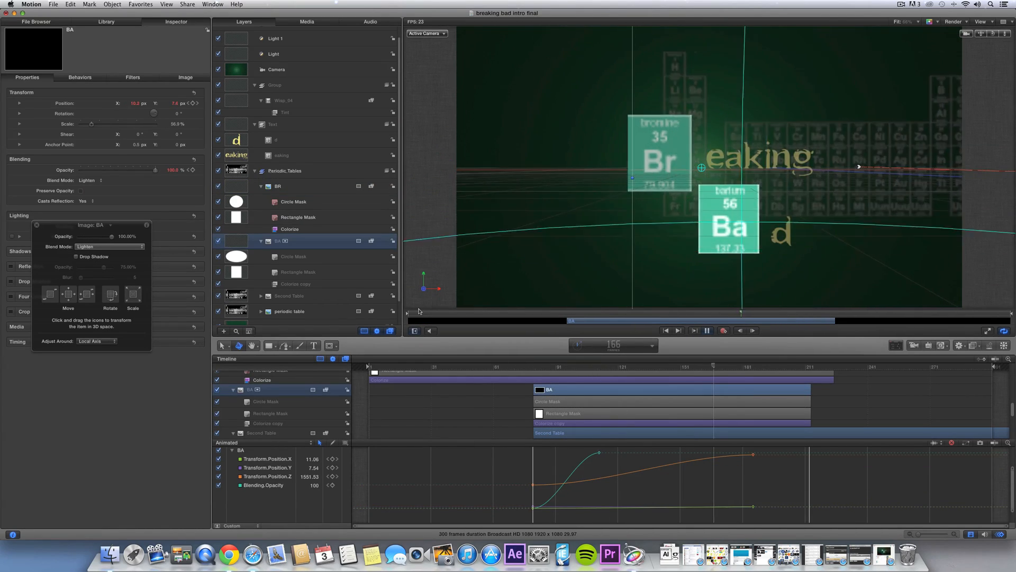
{"action": "key", "text": "space"}
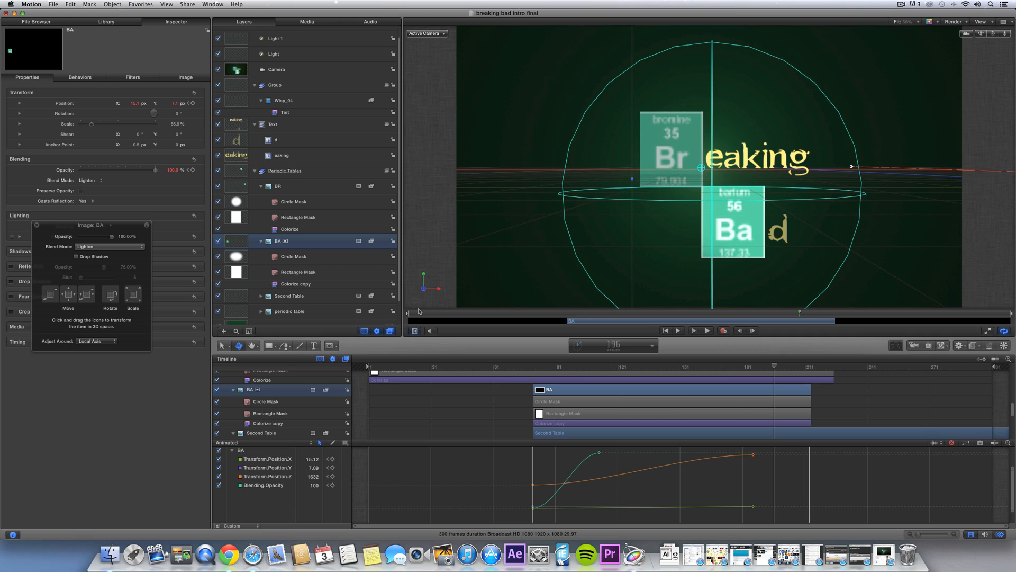